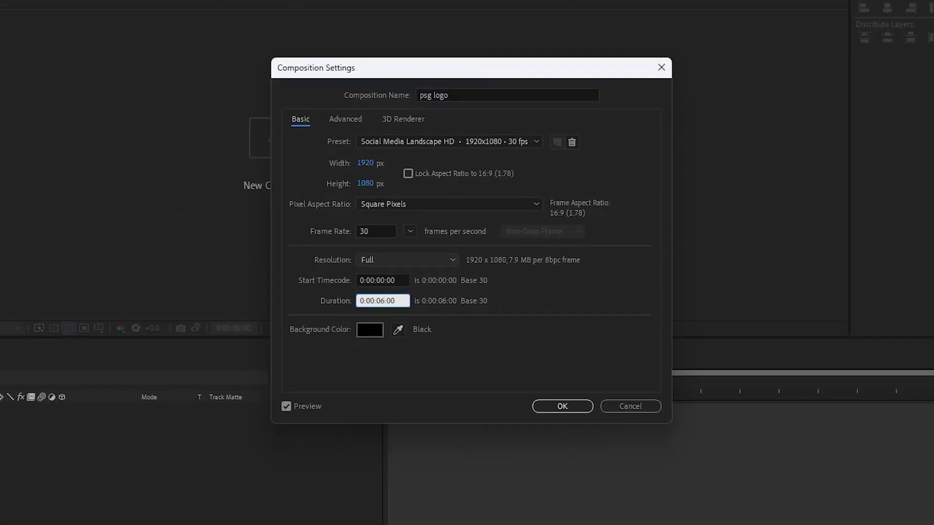
Step: Create the six-second psg logo composition and convert its nine vector logo layers into shape layers
key(Return)
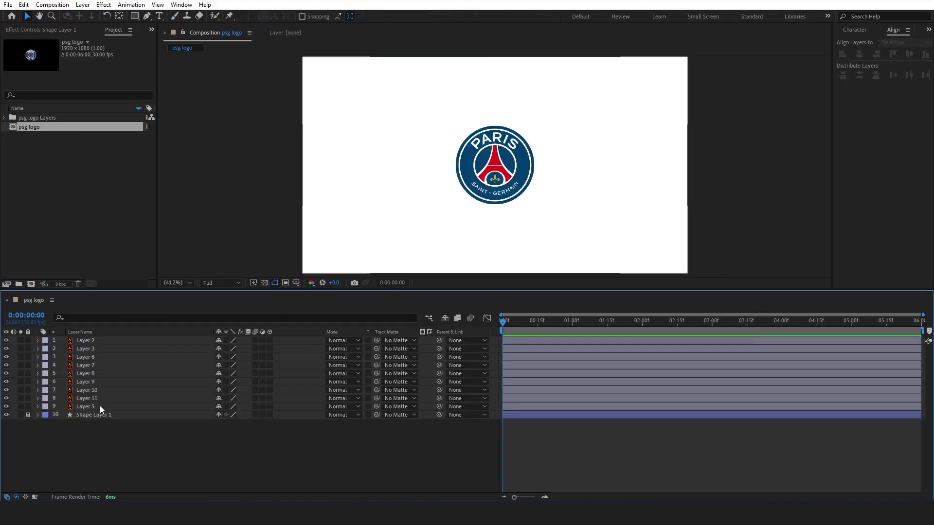
click(101, 407)
shift+click(90, 341)
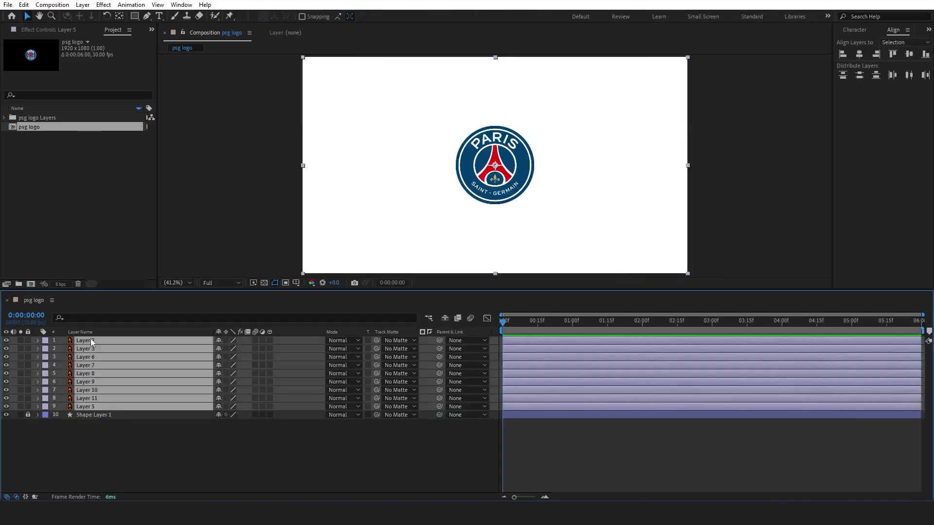
right_click(91, 340)
mouse_move(119, 251)
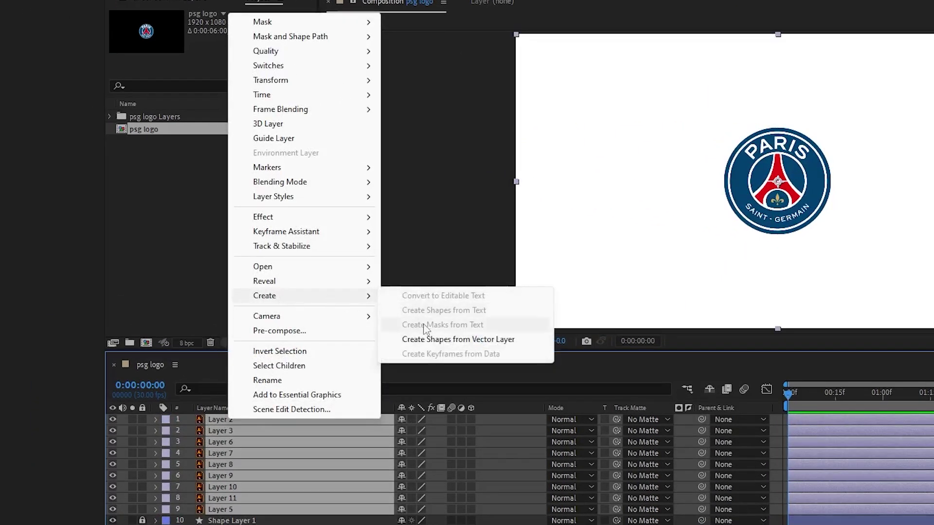
click(458, 339)
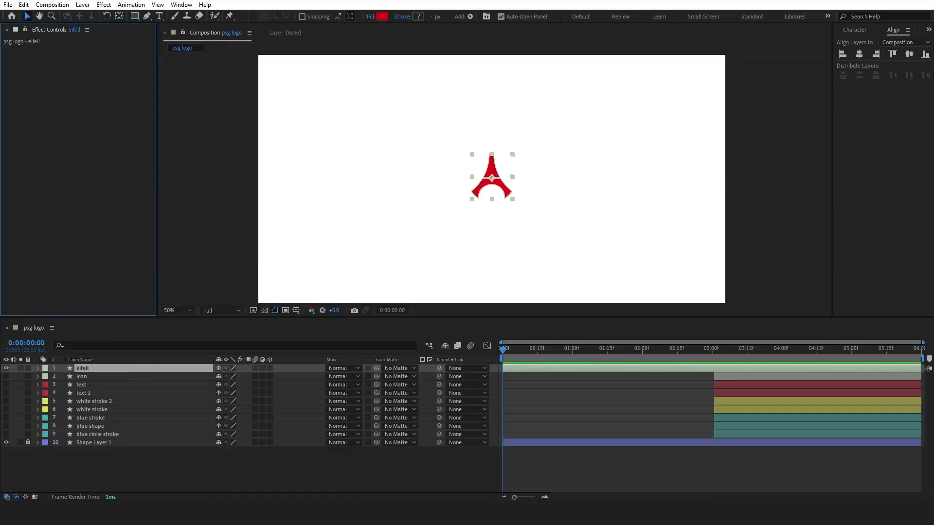
Step: Set the composition's 3D renderer to Advanced 3D
click(52, 4)
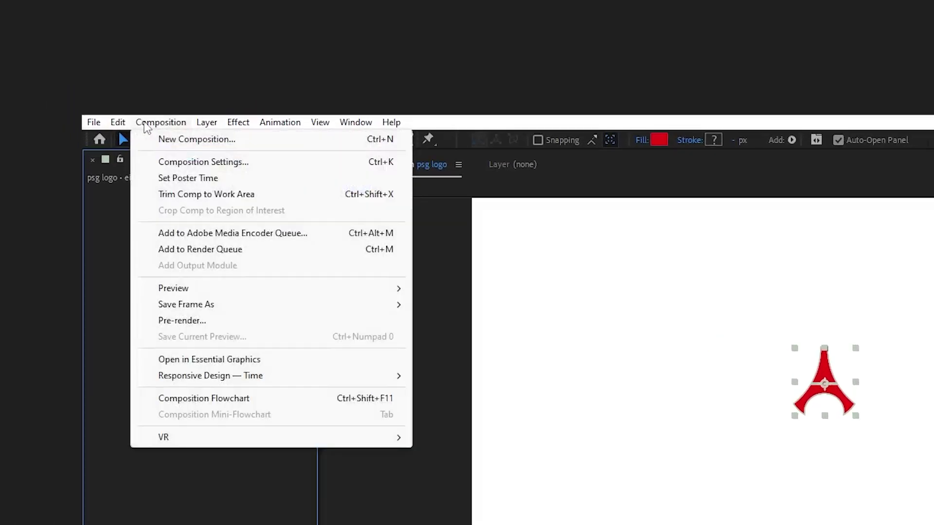
click(187, 162)
click(857, 317)
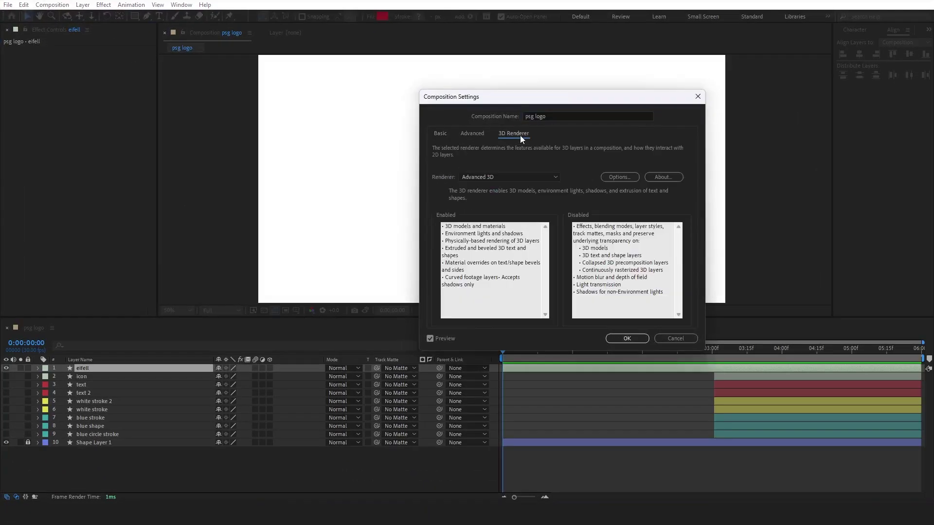
click(525, 176)
click(515, 203)
click(627, 338)
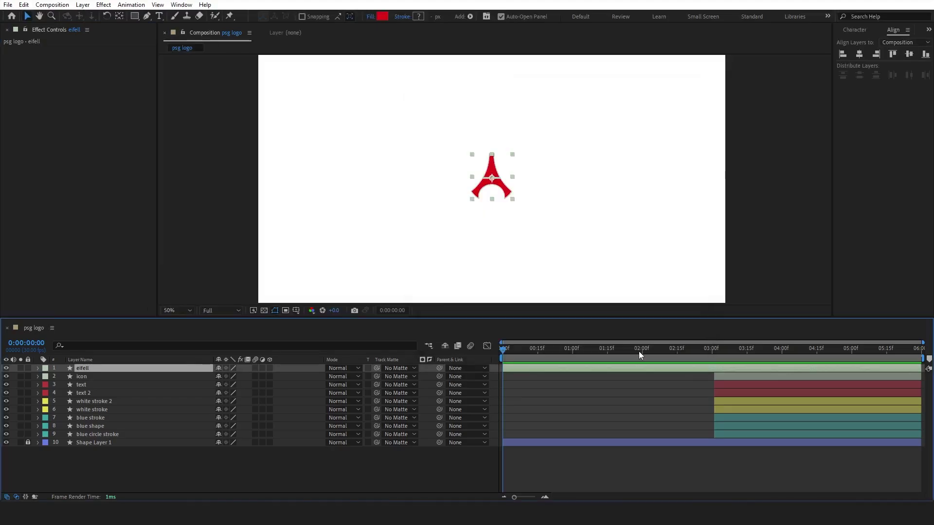
Step: Split the eifell layer at 2 seconds
click(641, 351)
key(ctrl+shift+d)
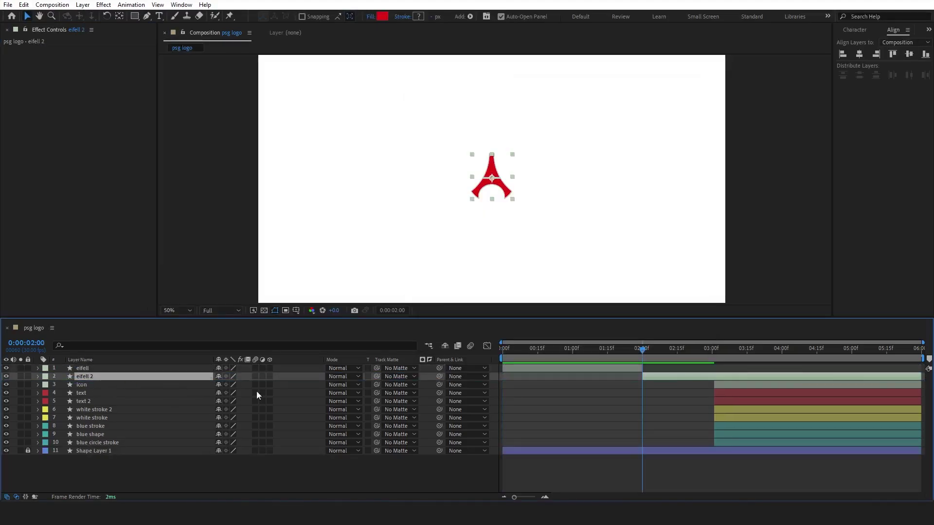
Step: Make the first eifell segment a 3D layer and set its Extrusion Depth to 20
click(92, 369)
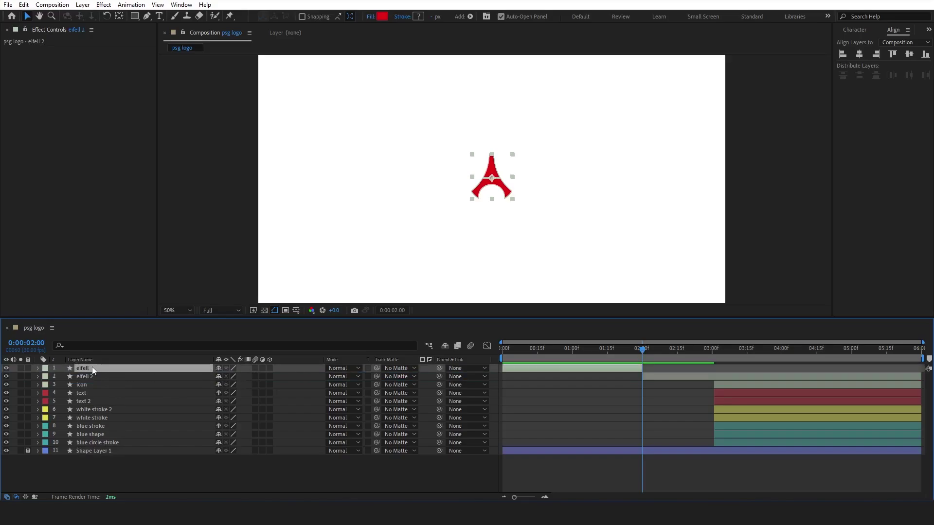
click(270, 369)
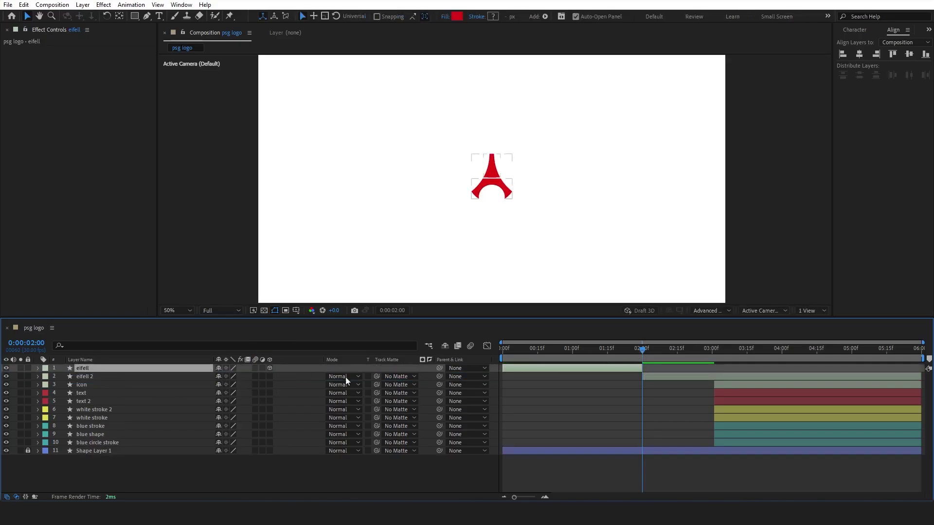
click(38, 368)
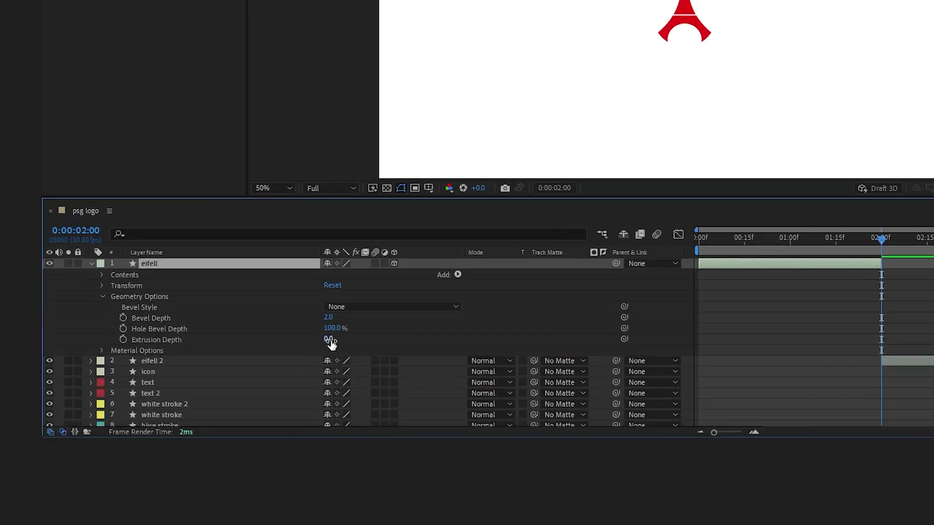
drag(219, 426, 229, 428)
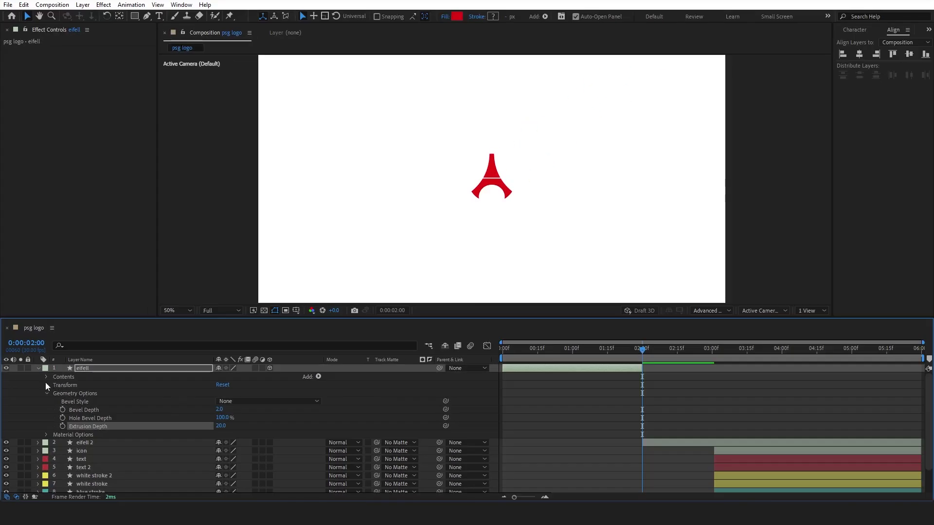
Step: Add Scale and Orientation keyframes to the first eifell segment at 2 seconds
click(125, 243)
click(62, 409)
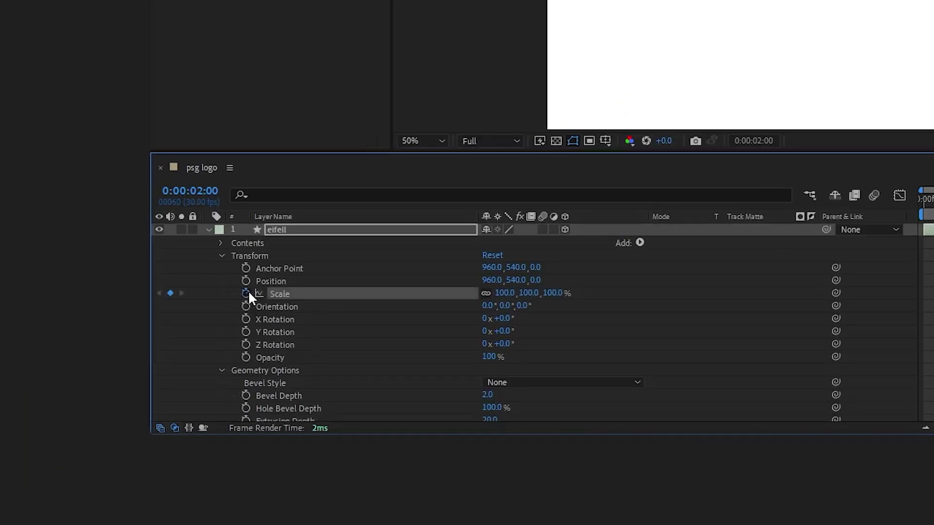
click(62, 418)
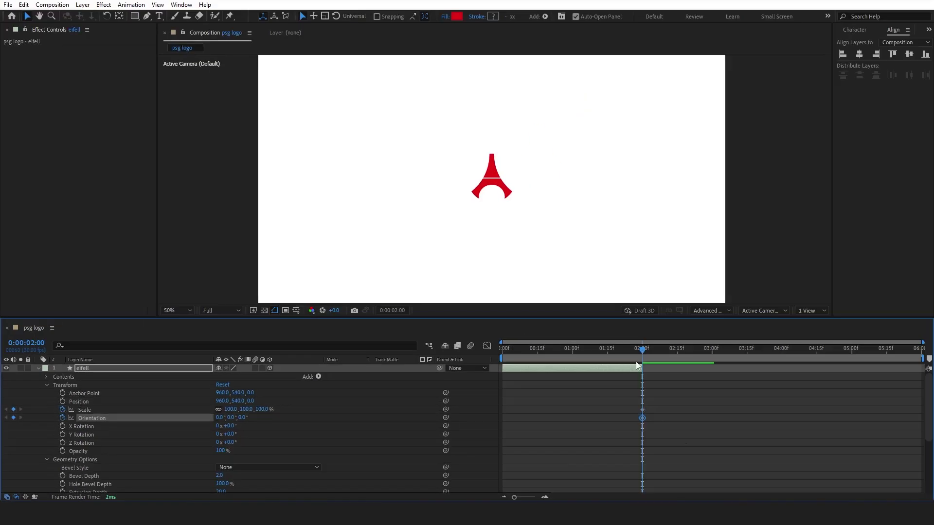
Step: At 0 seconds, set the eifell layer's Scale to 709% and its Y orientation to 137°, and scrub through the motion
drag(637, 350, 572, 349)
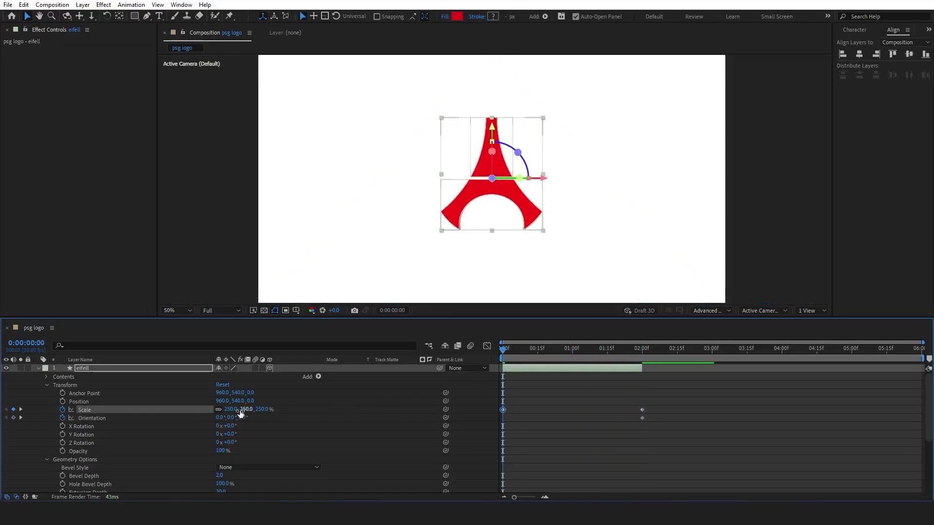
drag(256, 410, 464, 405)
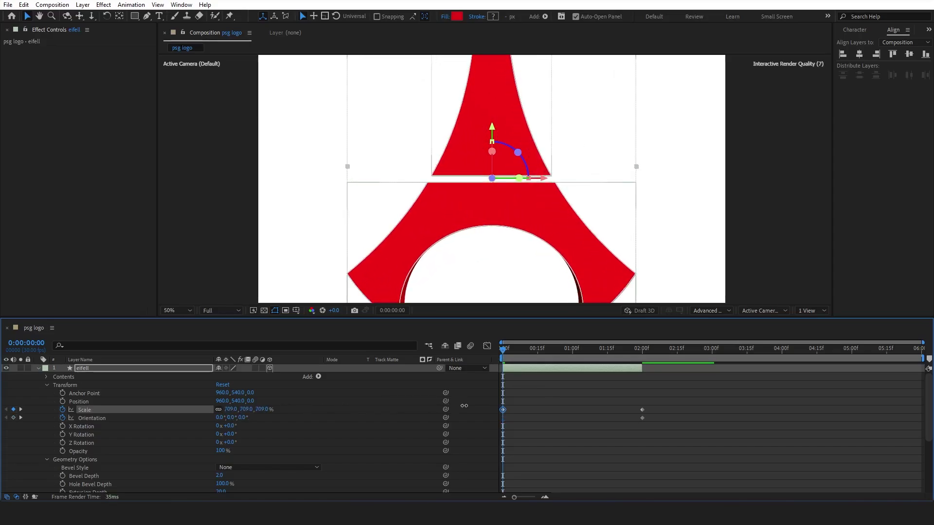
drag(231, 420, 300, 419)
drag(505, 351, 641, 368)
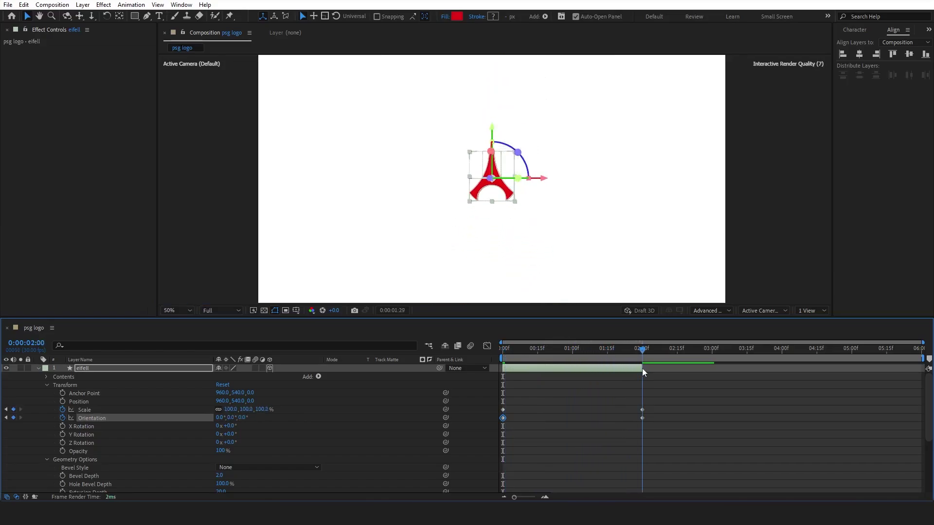
Step: Ease the eifell layer's Scale and Orientation keyframes from 0 to 1 second with a speed curve peaking early, and preview the animation
drag(665, 427, 492, 368)
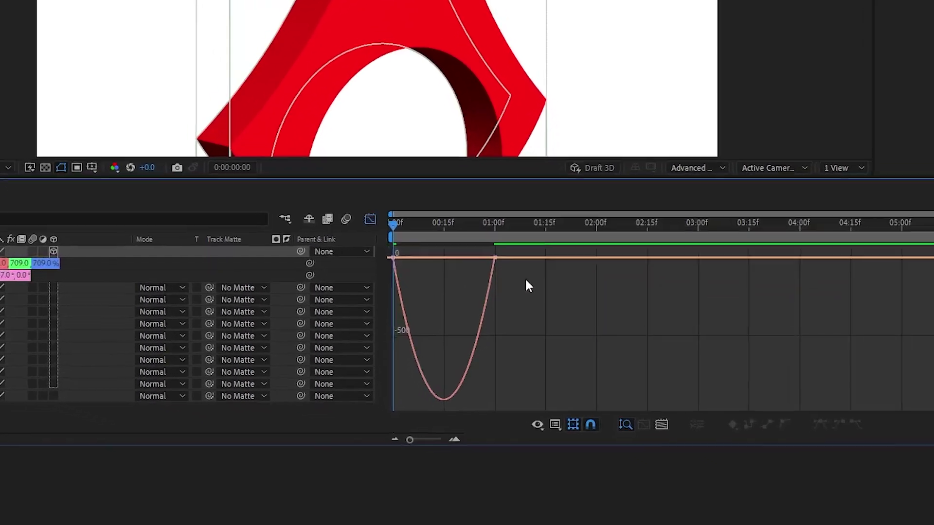
drag(596, 395, 556, 378)
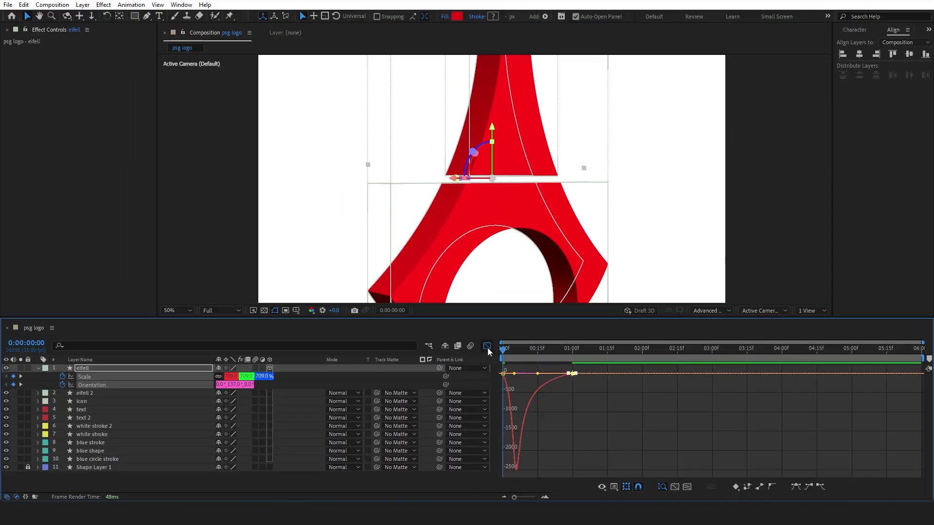
click(364, 213)
key(space)
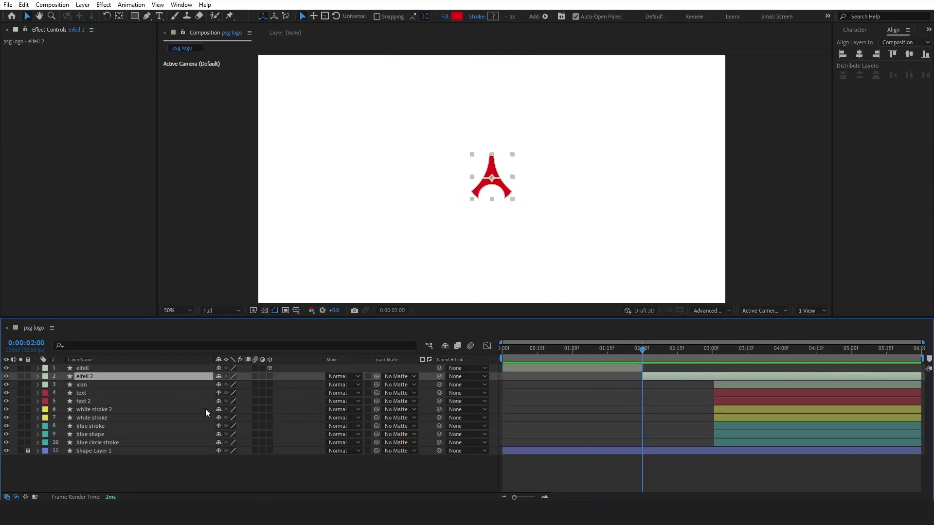
Step: Extend the icon layer's start back to 0 seconds and split it at 2 seconds
click(104, 384)
drag(711, 384, 502, 385)
key(ctrl+shift+d)
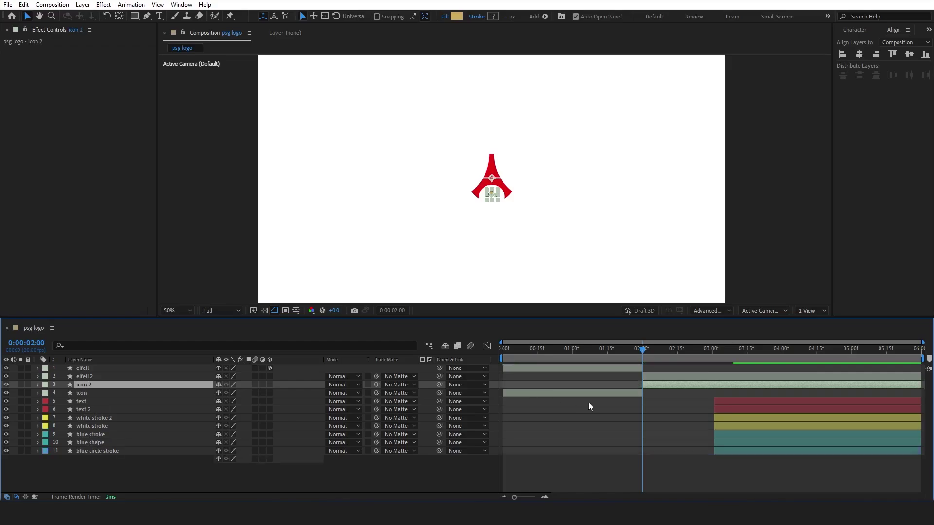
Step: Place the first icon segment above all other layers as a 3D layer with an Extrusion Depth of 20
drag(104, 392, 98, 366)
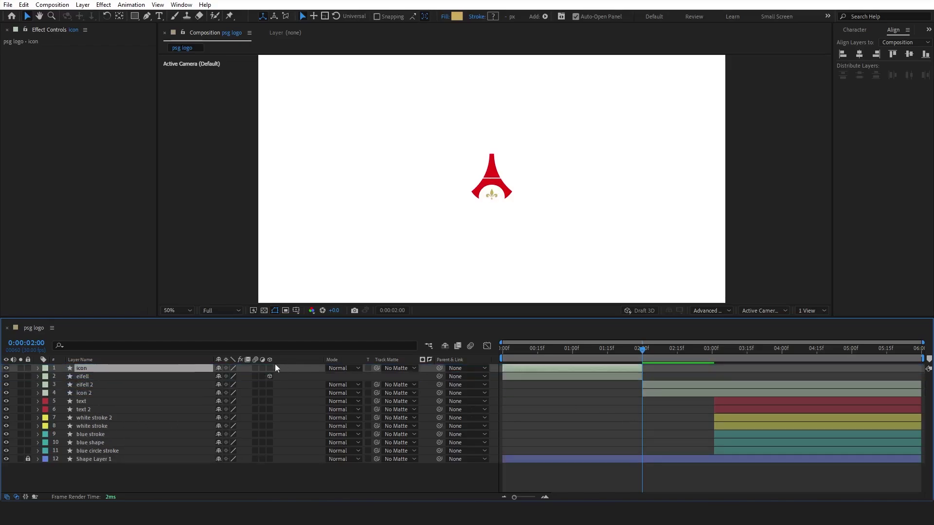
click(38, 368)
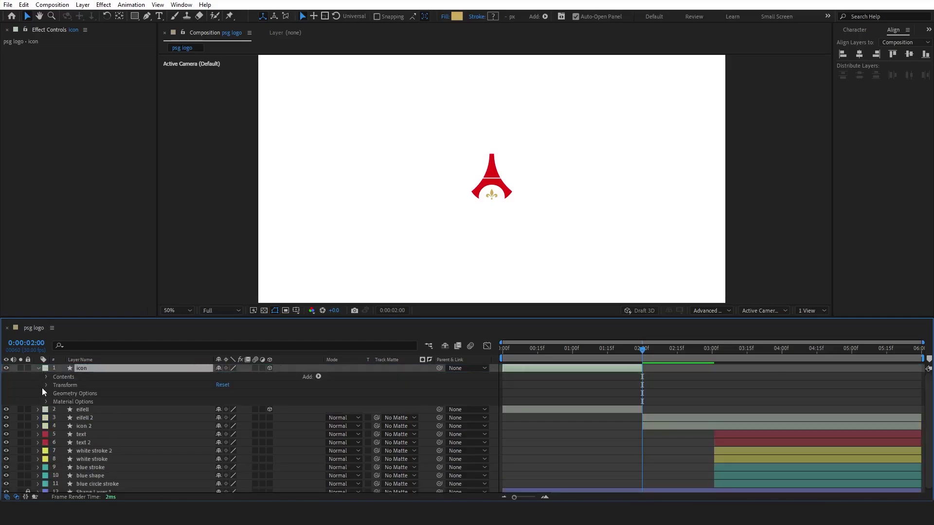
click(46, 394)
click(221, 427)
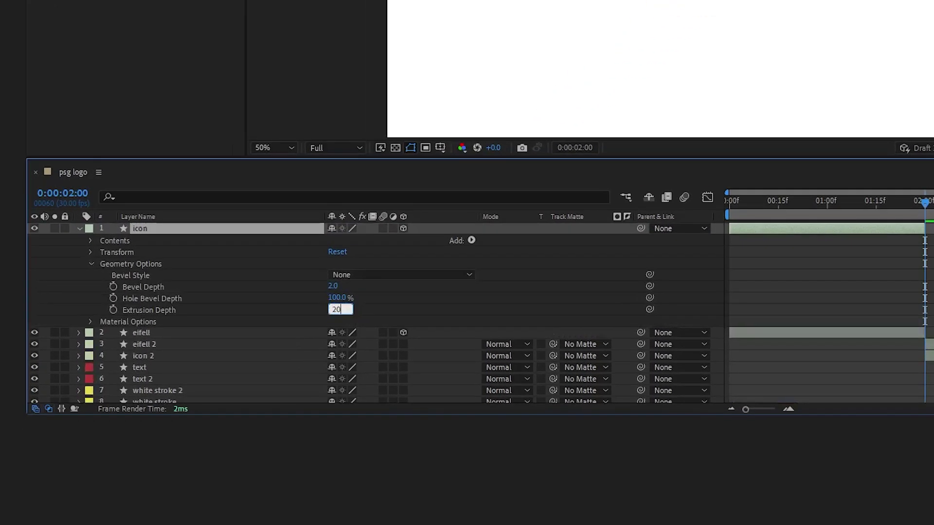
key(Return)
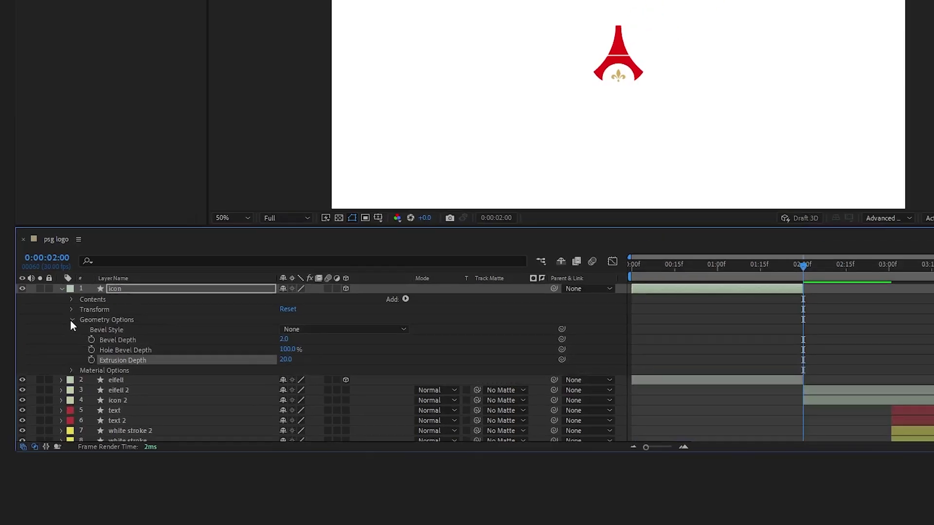
Step: Add Scale and Orientation keyframes to the first icon segment at 2 seconds
click(91, 263)
click(90, 252)
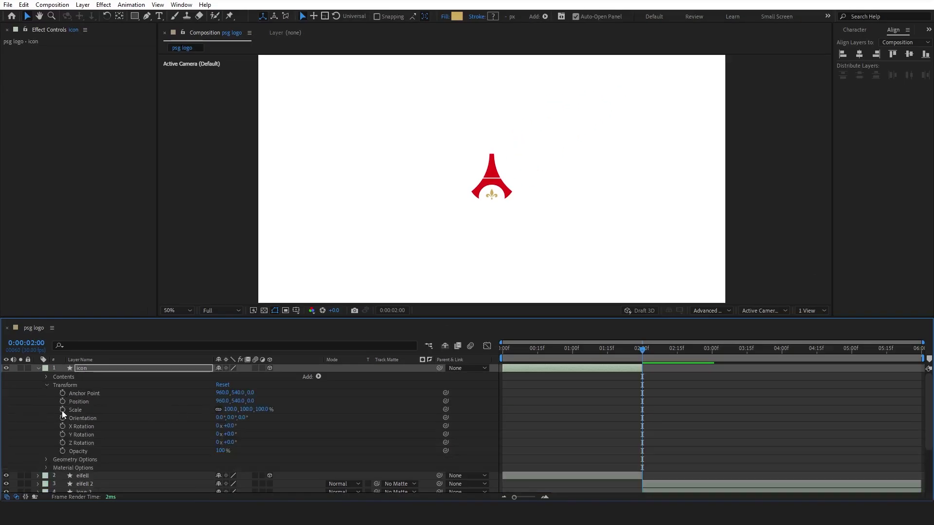
click(62, 410)
click(62, 417)
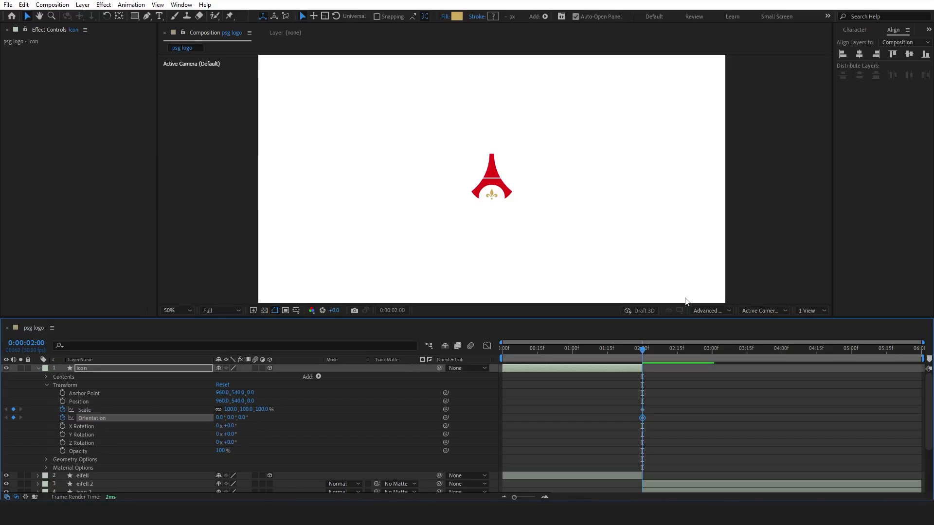
Step: At 0 seconds, set the icon layer's Scale to 554% and its Y orientation to 24°
drag(533, 347, 492, 358)
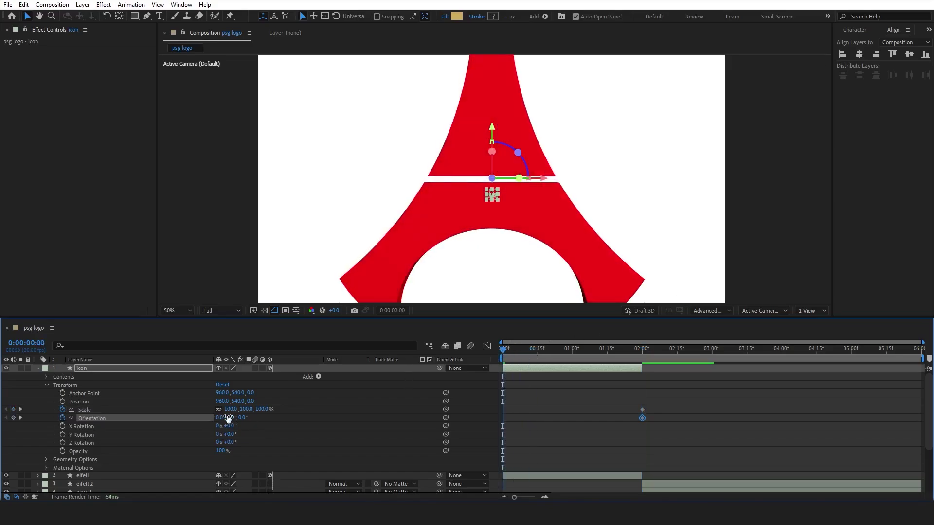
drag(241, 413, 331, 413)
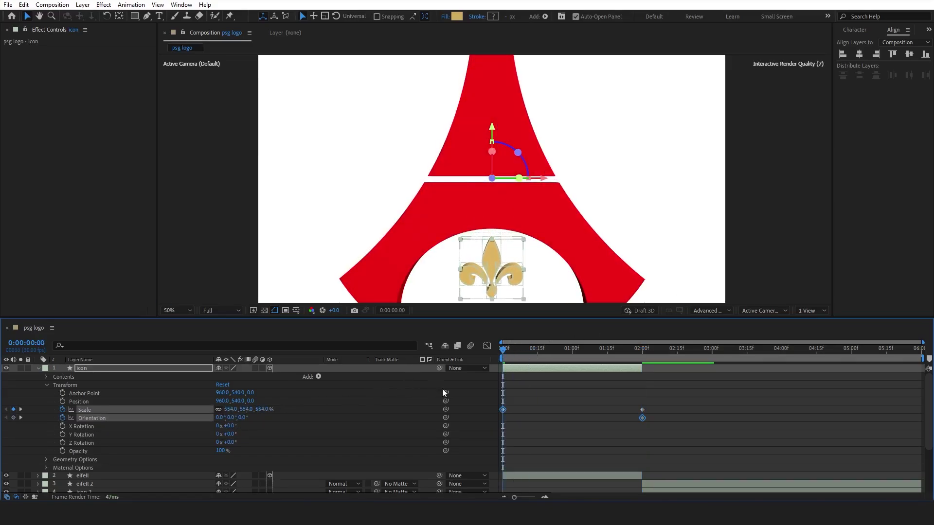
drag(234, 418, 427, 409)
Step: Set the icon layer's Extrusion Depth to 10
click(46, 459)
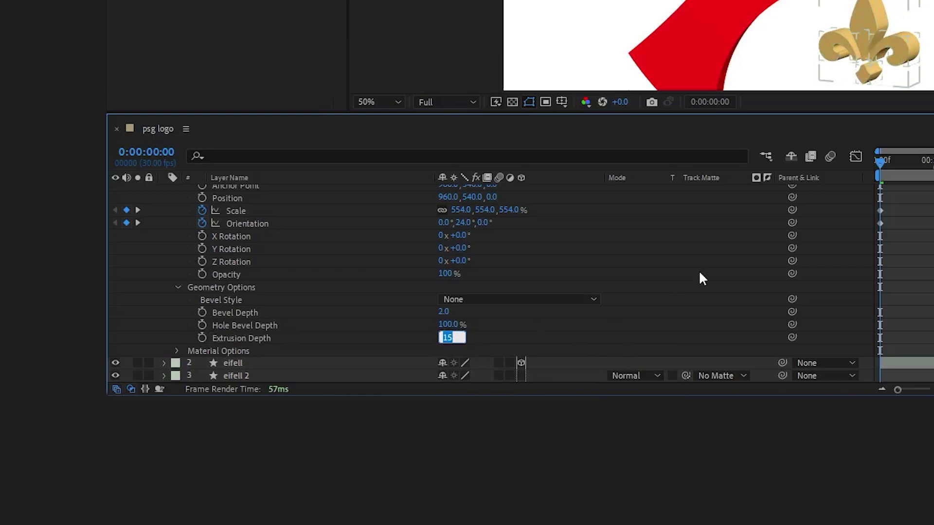
text(10)
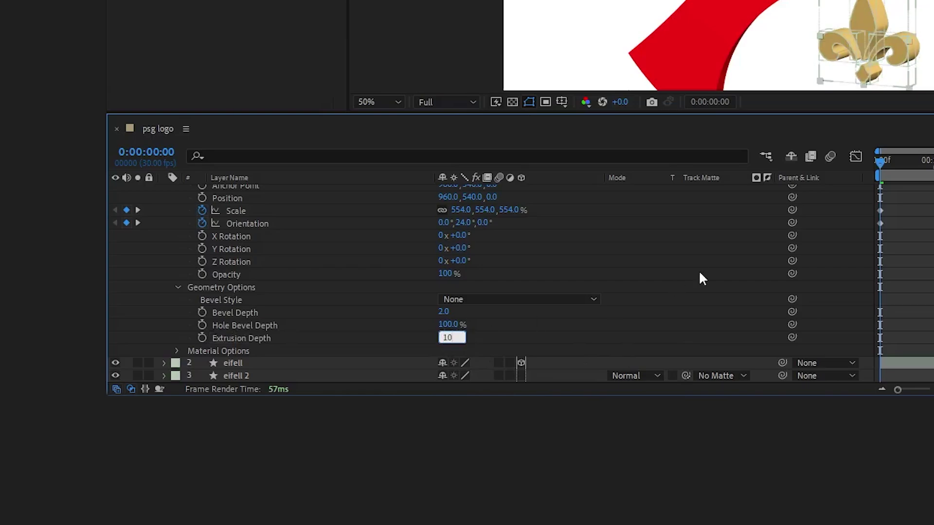
key(Return)
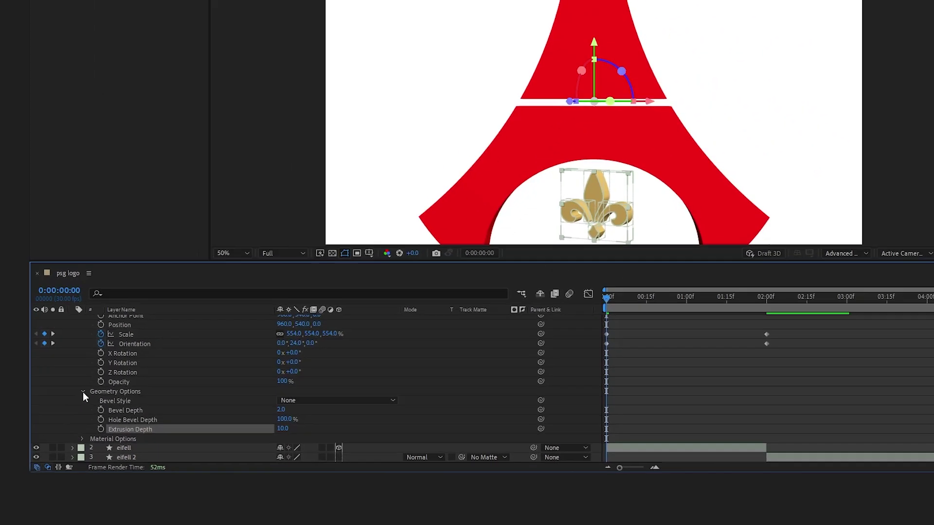
click(178, 287)
Step: Turn the icon layer's Y orientation past 90° at its 0-second keyframe
click(47, 385)
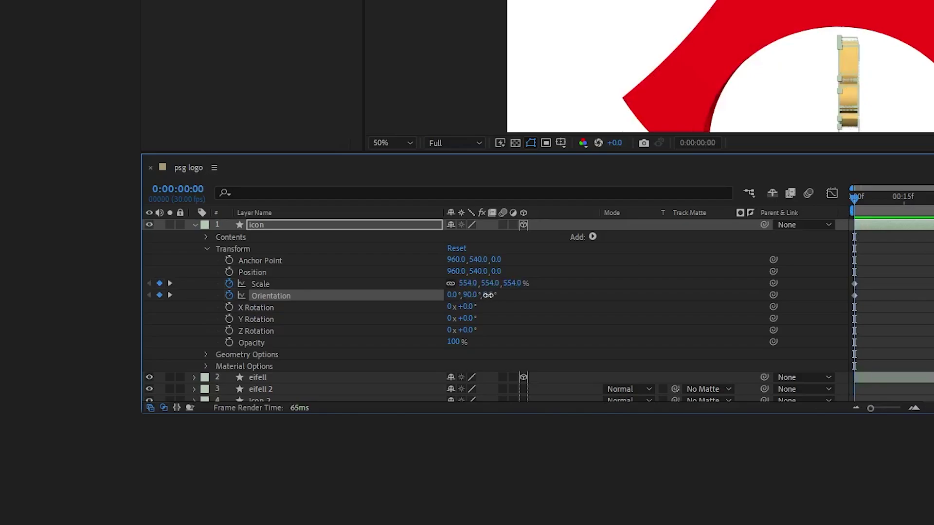
drag(486, 295, 625, 293)
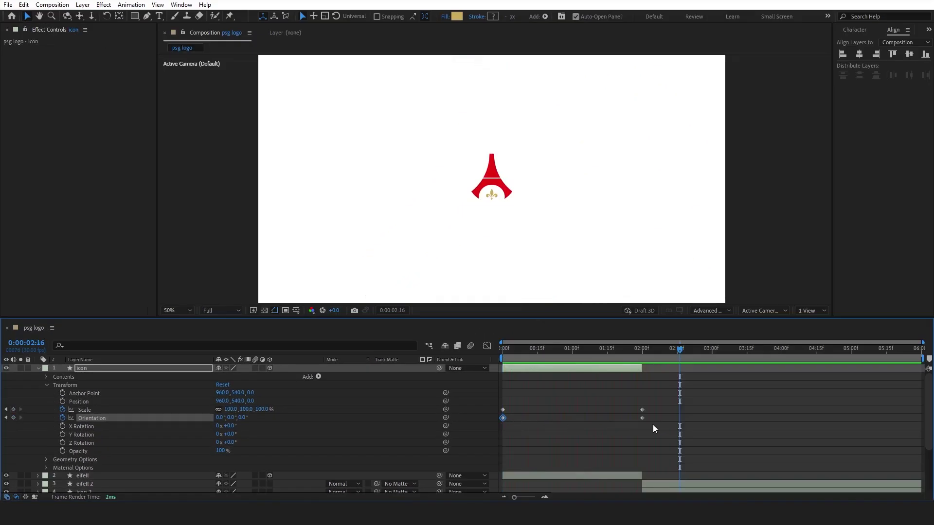
Step: Easy-ease the icon layer's Scale and Orientation keyframes and reshape their speed curves to peak early and slow gradually toward 2 seconds
drag(660, 424, 496, 404)
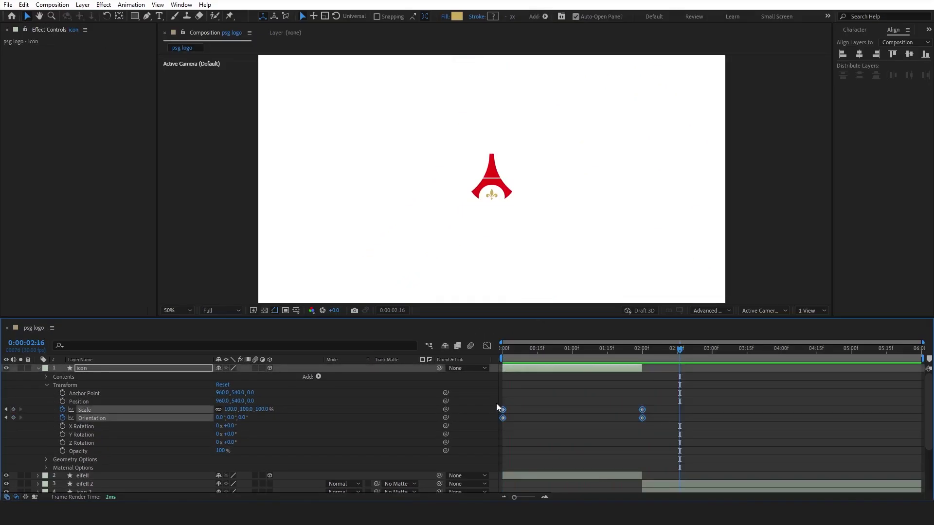
key(F9)
click(486, 347)
drag(652, 411, 580, 374)
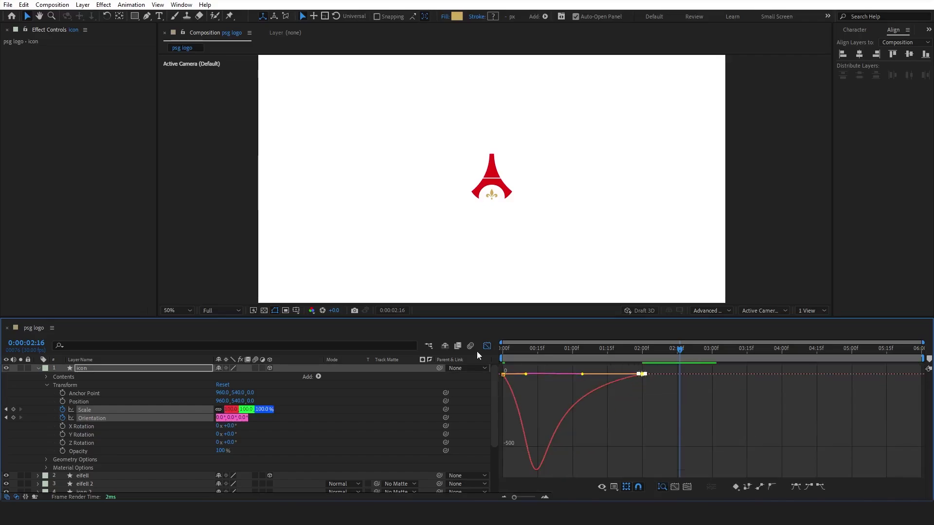
click(486, 346)
Step: At 0 seconds, turn the icon layer's X orientation to 116° or beyond and play back the animation
click(503, 351)
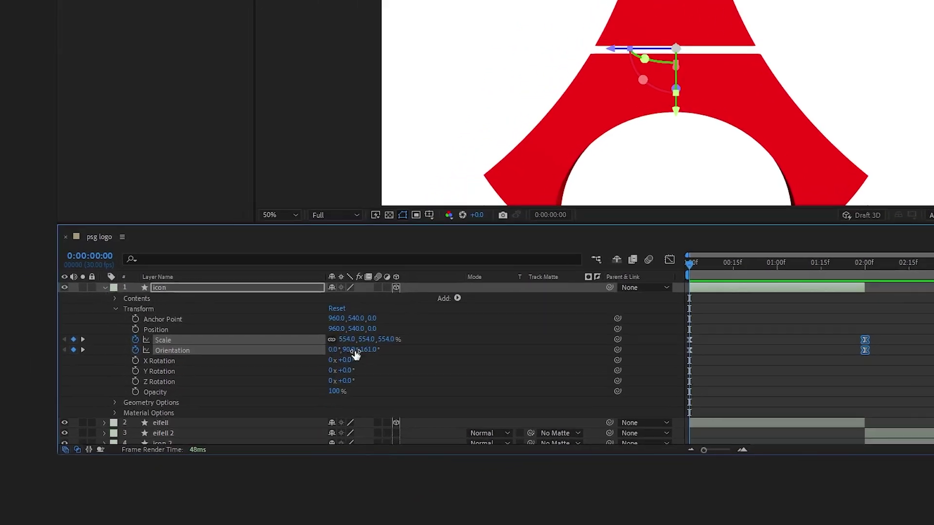
drag(331, 350, 379, 351)
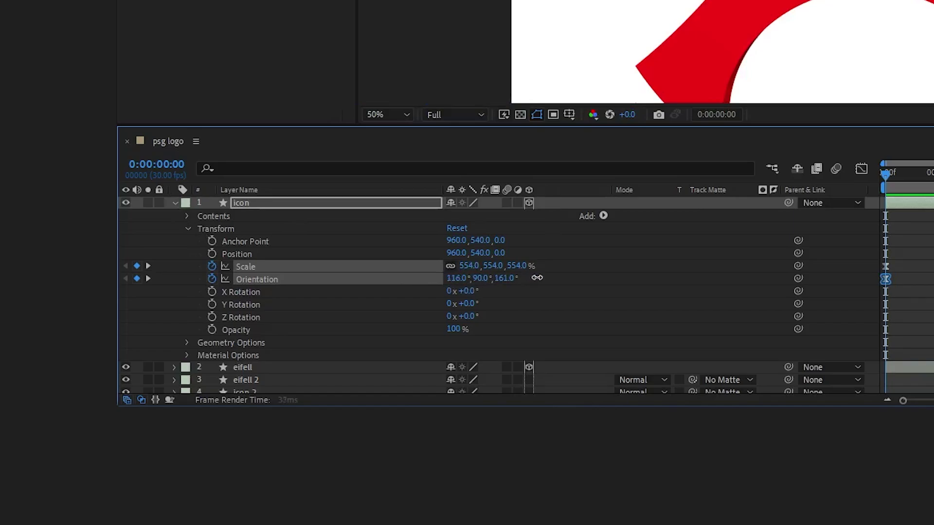
drag(537, 277, 594, 279)
key(space)
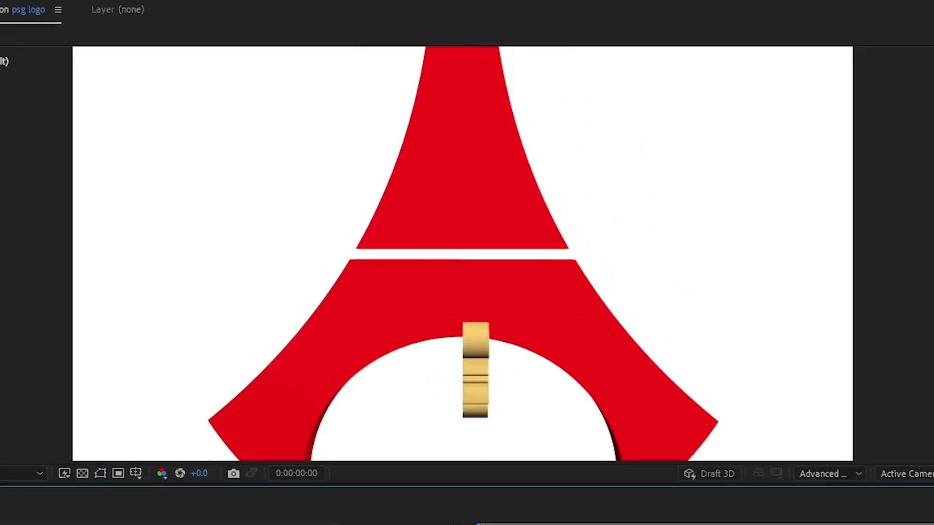
key(space)
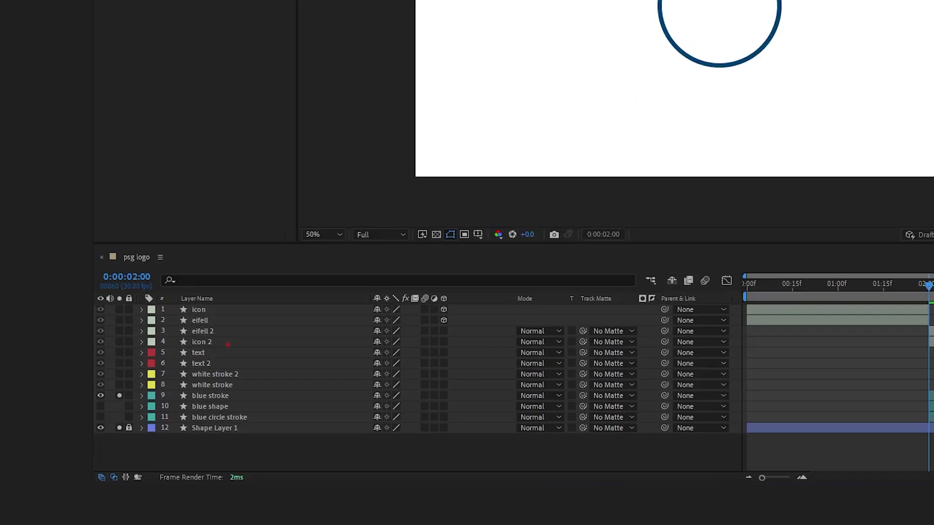
Step: Set the Ellipse tool's fill to None and its stroke color to black (000000)
click(295, 16)
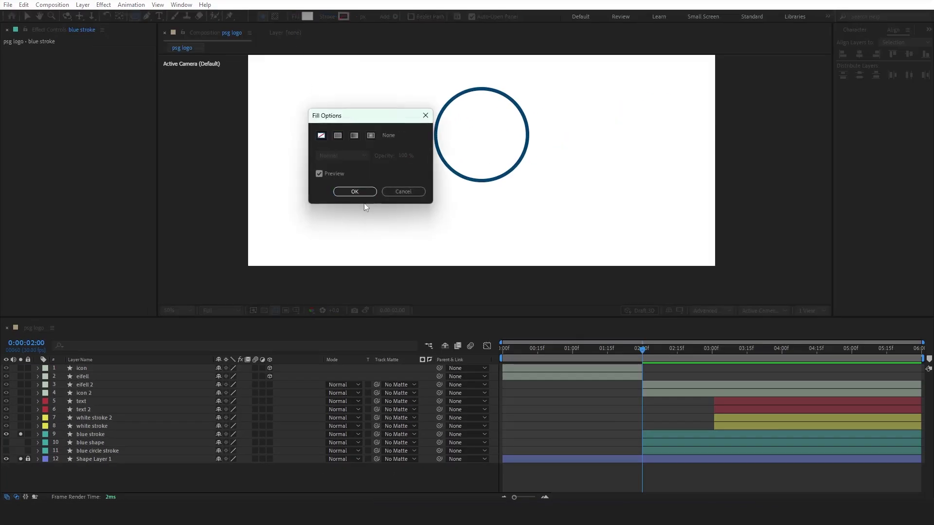
click(356, 191)
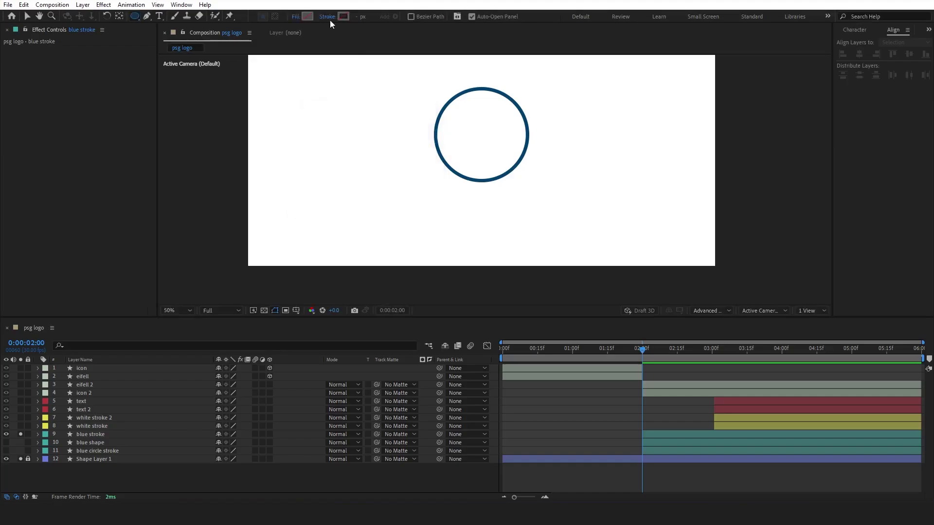
click(343, 16)
drag(589, 349, 531, 388)
click(745, 252)
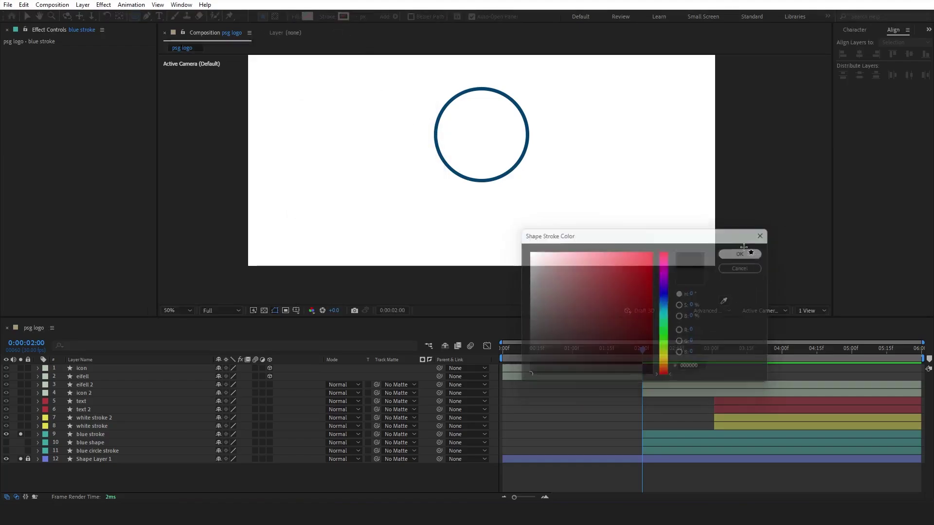
Step: Draw a circle matching the blue ring's size with a 21 px stroke and move it exactly over the ring
drag(550, 245, 458, 154)
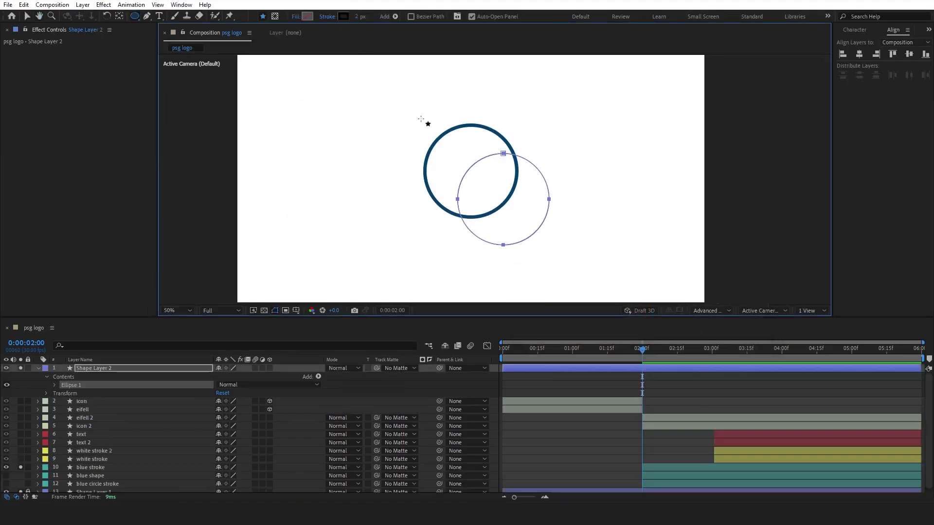
key(v)
drag(506, 218, 473, 189)
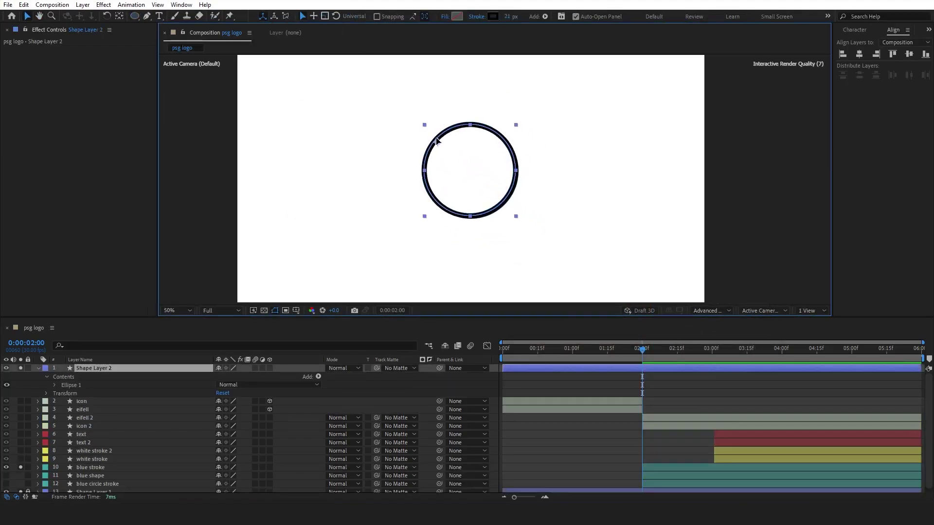
Step: Place the new circle layer directly above the blue stroke layer and trim its start to 2 seconds
click(37, 368)
drag(93, 369, 101, 436)
drag(508, 435, 642, 444)
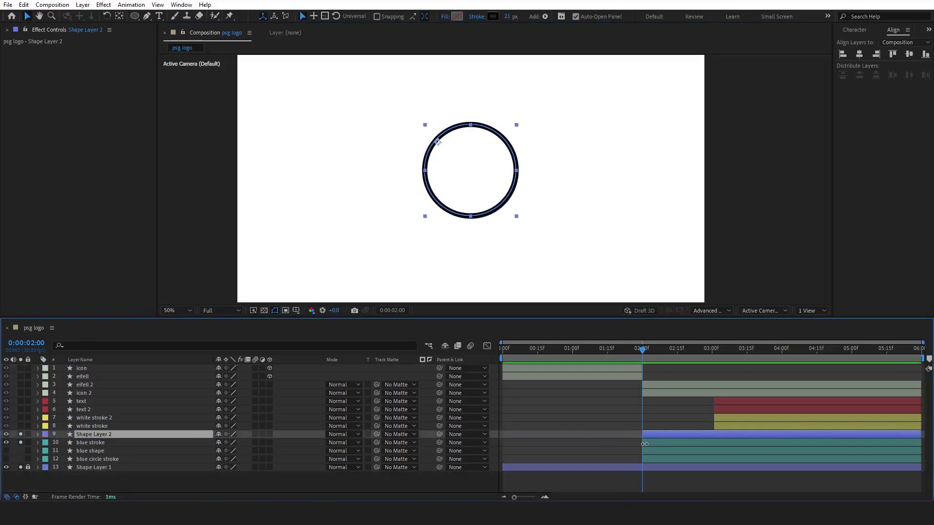
Step: Add Trim Paths to Shape Layer 2 and keyframe its End from 0% at 2 seconds to 100% at about 3 seconds
click(38, 434)
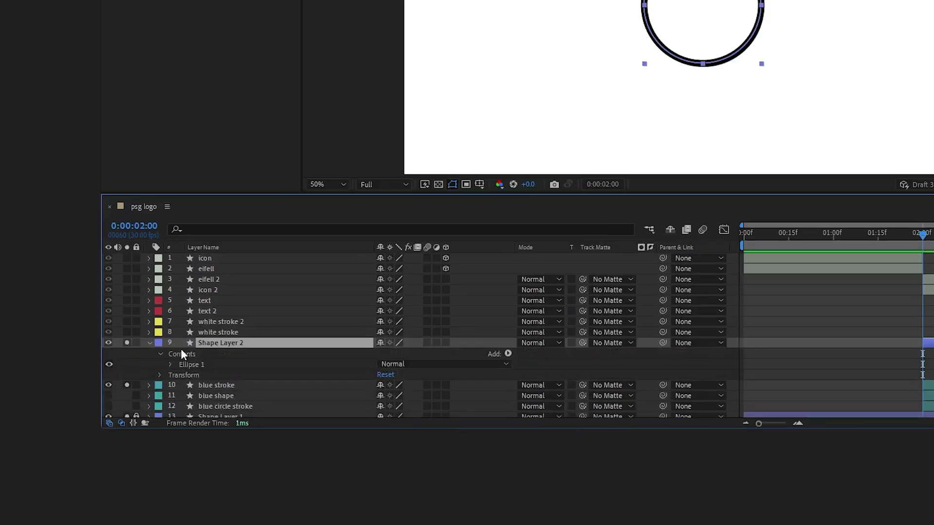
click(318, 443)
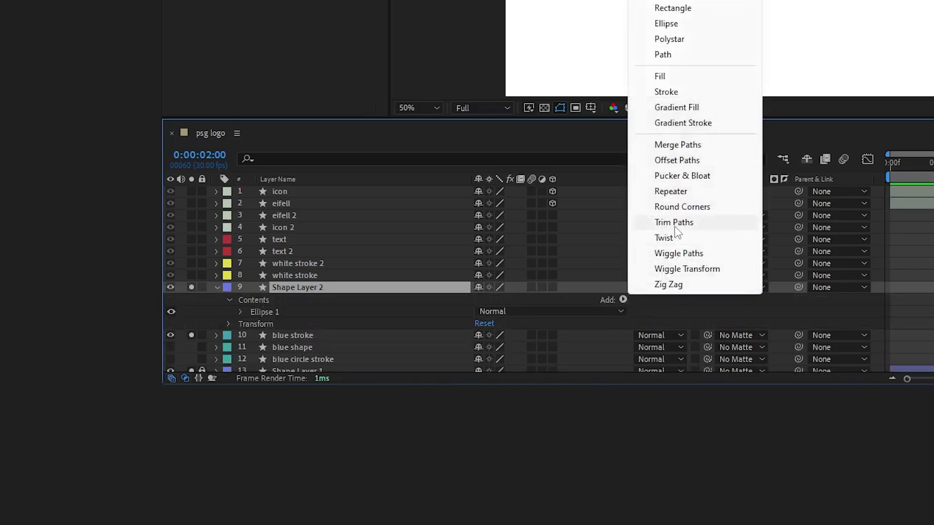
click(675, 224)
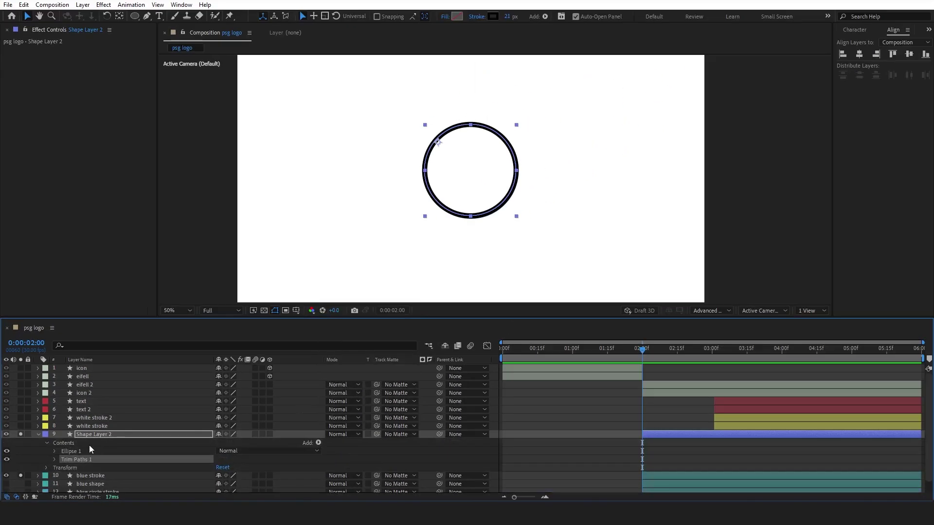
click(56, 461)
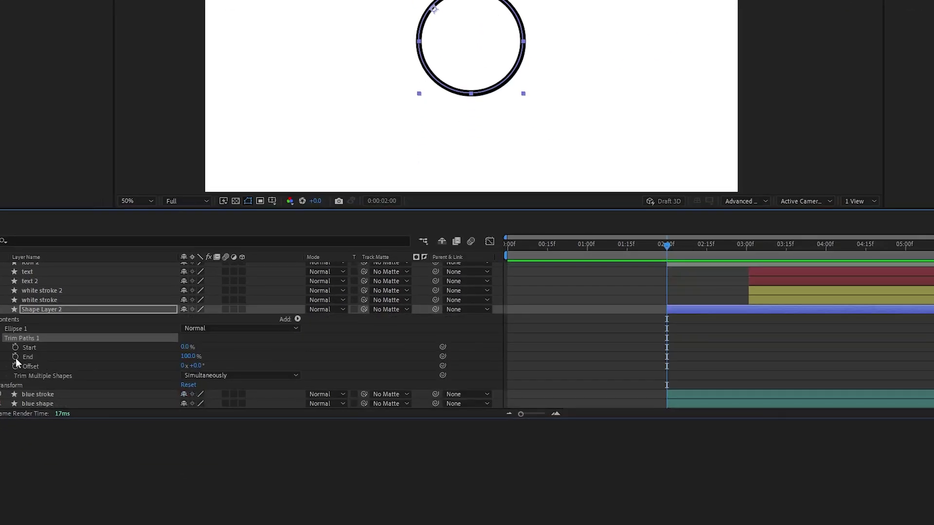
click(15, 357)
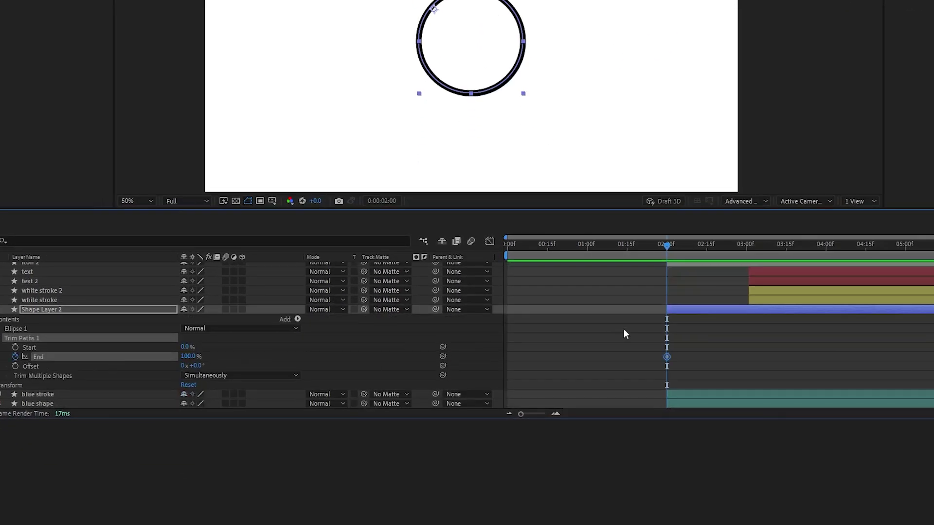
drag(669, 357, 751, 358)
drag(149, 361, 99, 361)
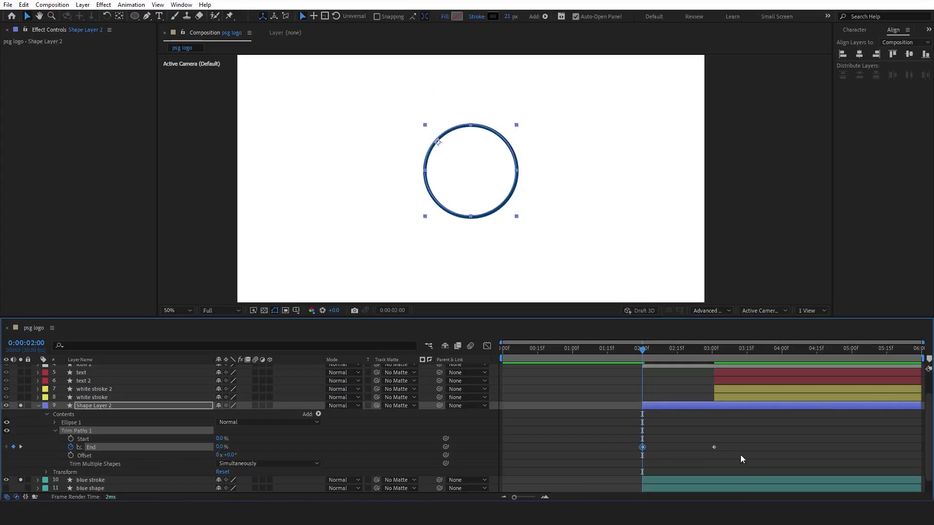
Step: Easy-ease the Trim Paths End keyframes and reshape the speed curve to peak early with a long slowdown
drag(778, 365, 603, 354)
drag(586, 445, 587, 444)
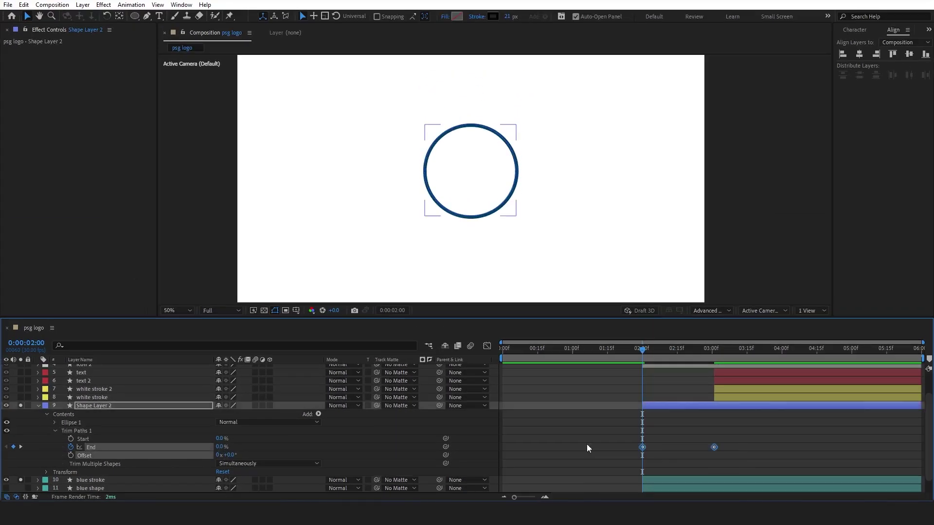
key(F9)
key(F10)
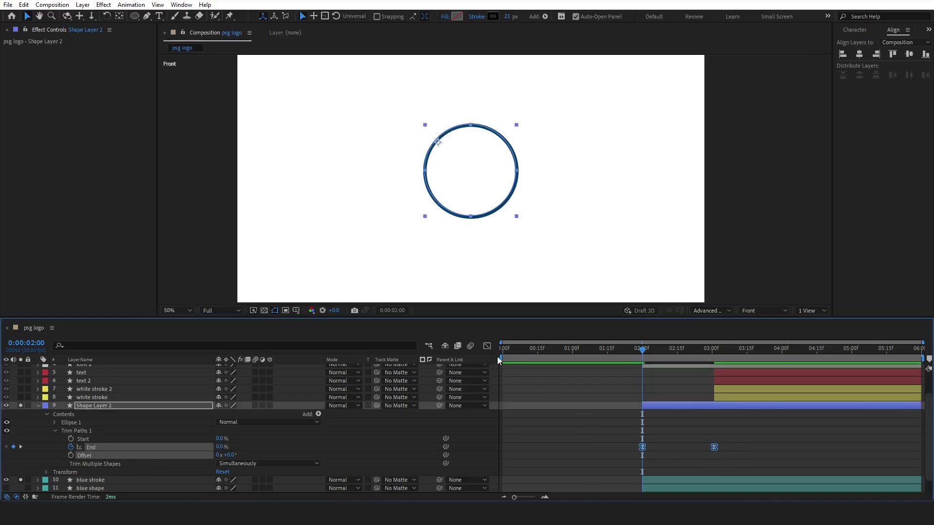
click(486, 346)
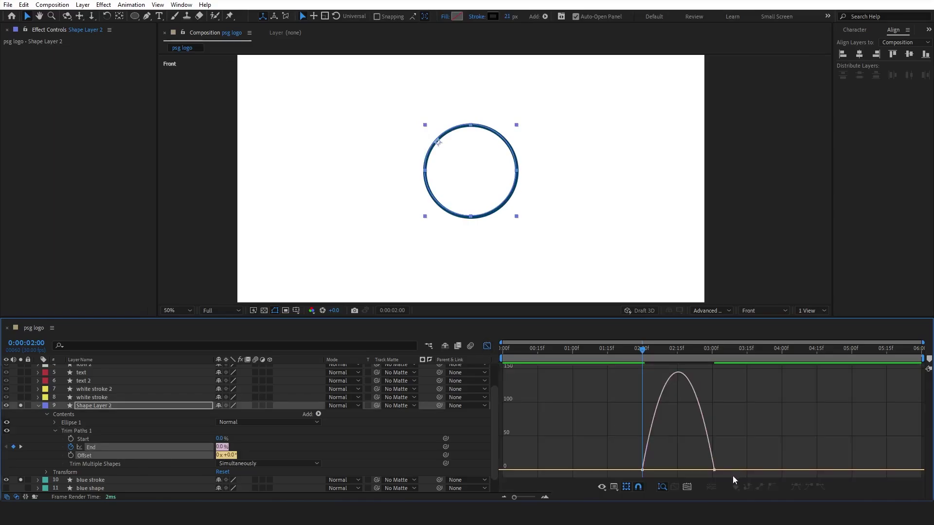
drag(732, 475, 678, 469)
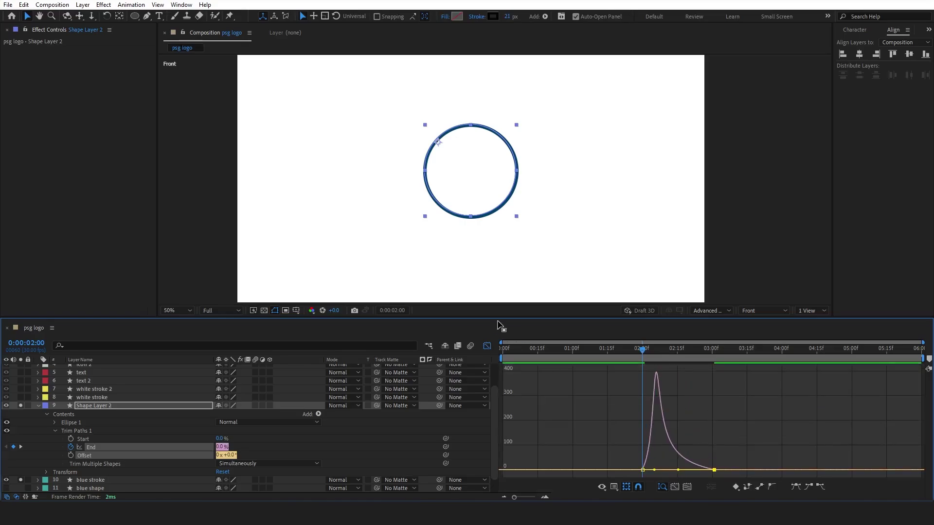
click(488, 347)
Step: Set Shape Layer 2 as the track matte of the blue stroke layer
key(u)
click(267, 443)
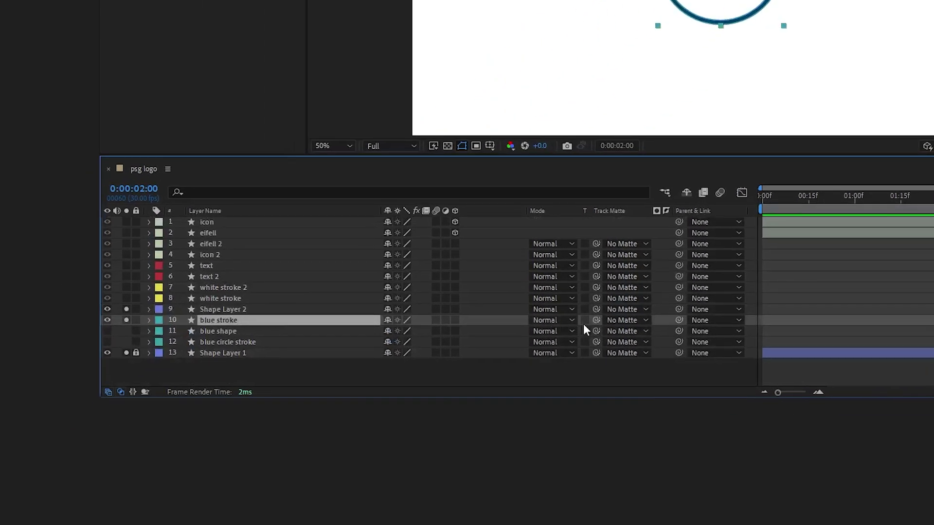
drag(596, 321, 310, 315)
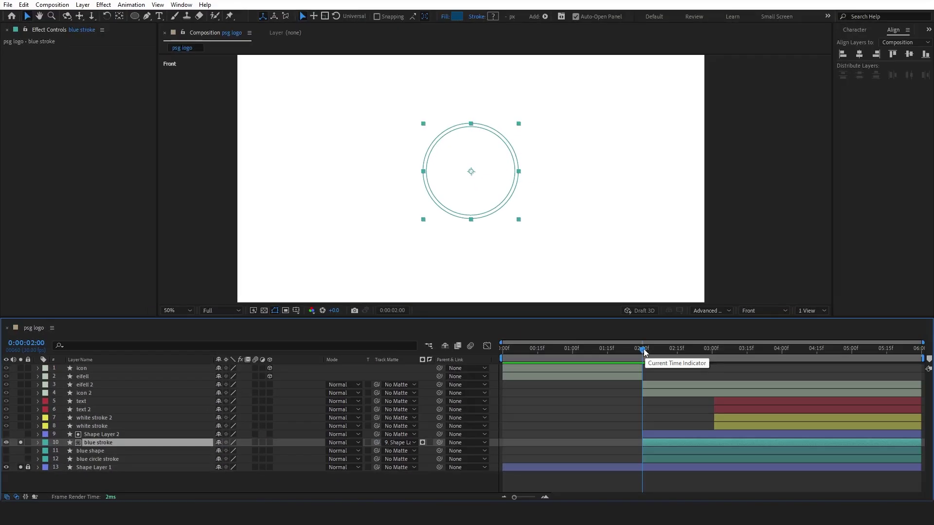
Step: Solo the blue shape layer and add Offset Paths to its contents, expanding the new properties
click(34, 453)
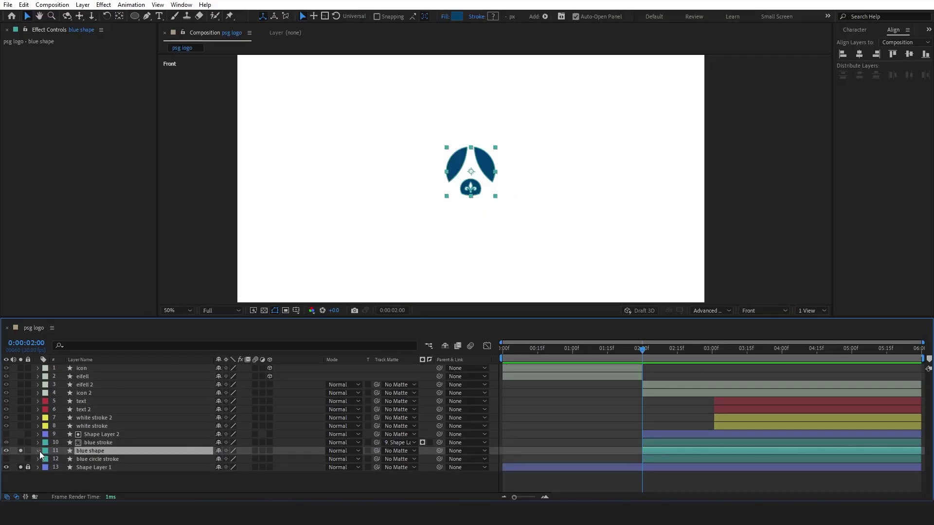
click(38, 450)
click(318, 459)
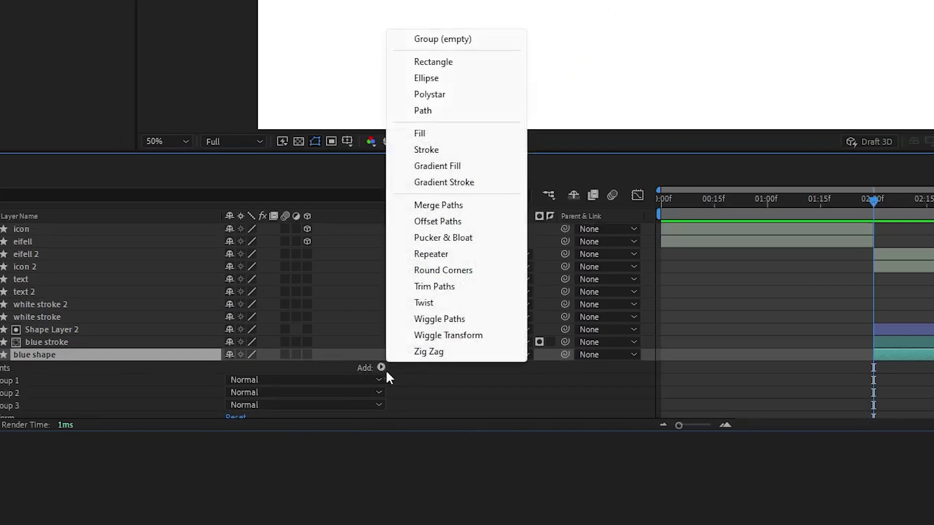
click(430, 221)
scroll(210, 440, down, 2)
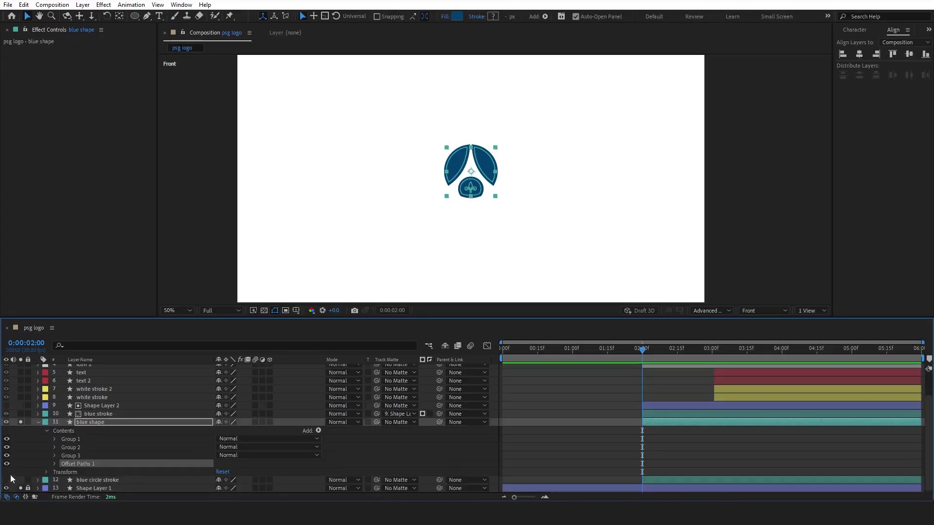
click(55, 465)
scroll(65, 457, down, 2)
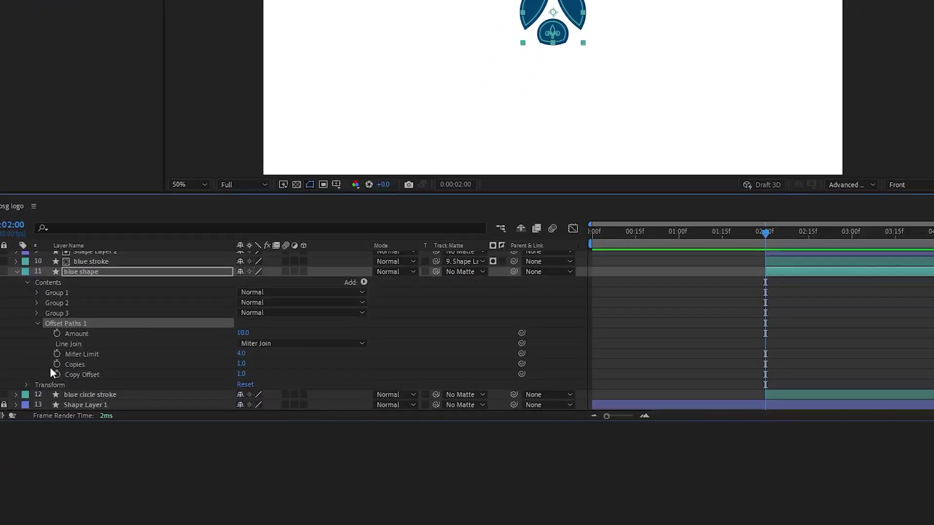
Step: Keyframe the Offset Paths Amount at 0 at 3 seconds and lower it below -33 at 2 seconds until the blue shapes vanish
click(222, 430)
text(0)
key(Return)
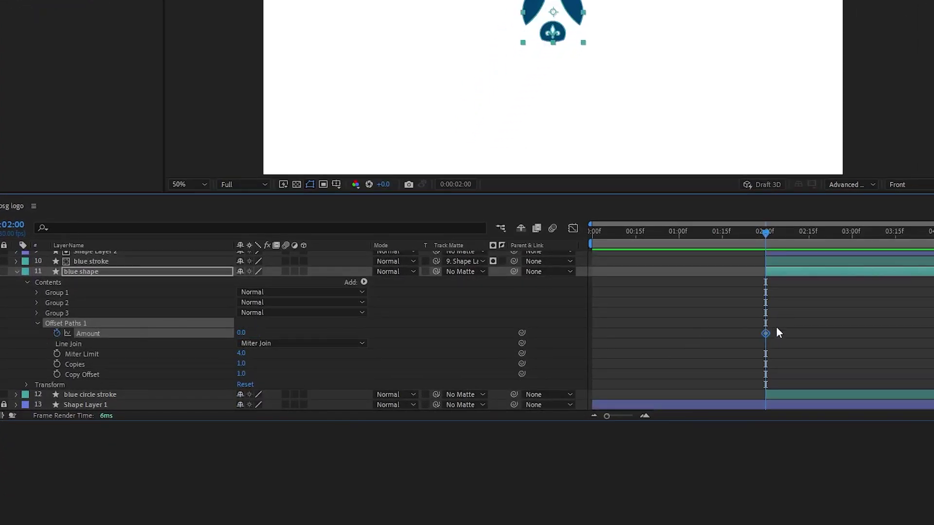
click(850, 238)
drag(840, 334, 850, 334)
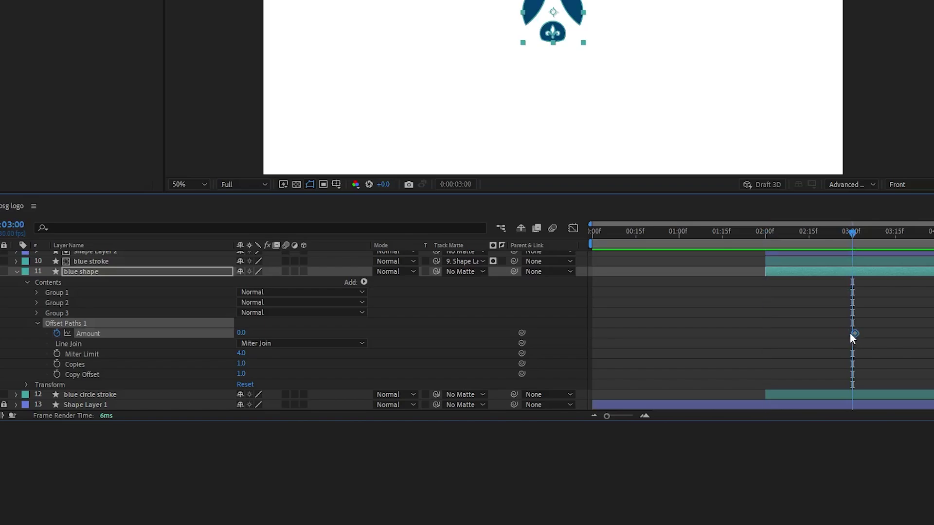
click(766, 234)
drag(241, 335, 223, 339)
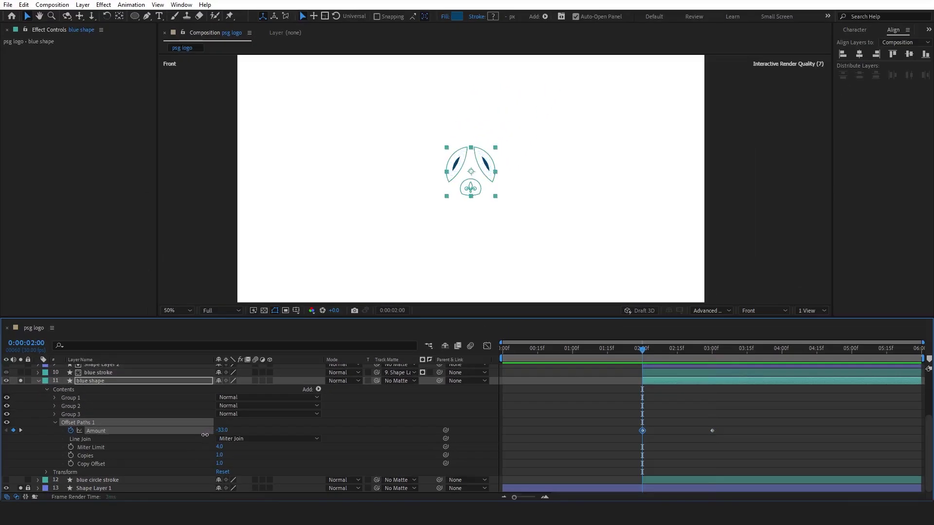
key(u)
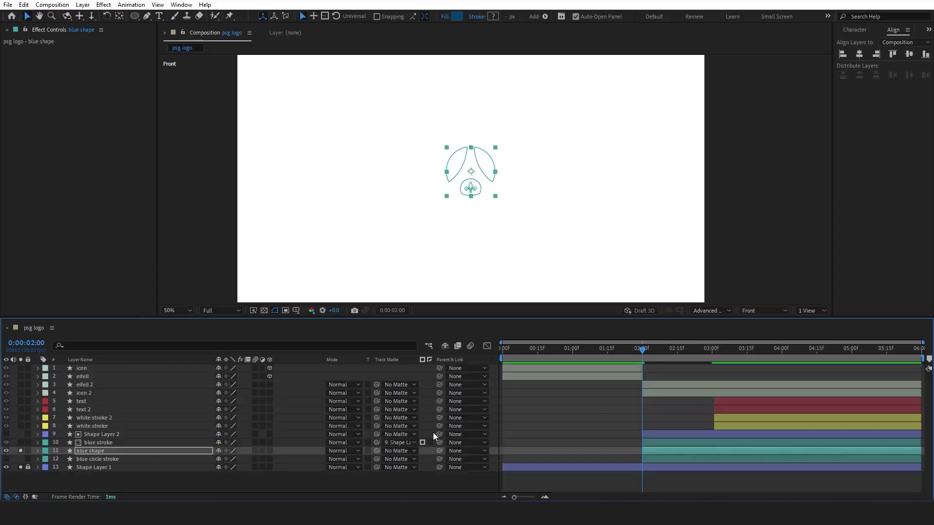
Step: Copy the animated Offset Paths from the blue shape layer to the blue circle stroke layer
click(37, 451)
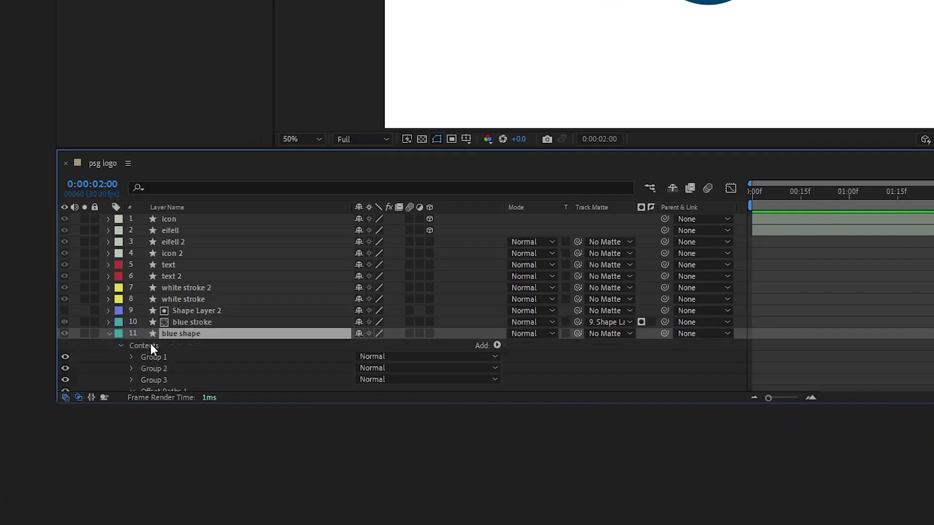
scroll(68, 460, down, 1)
click(72, 468)
click(38, 426)
click(47, 458)
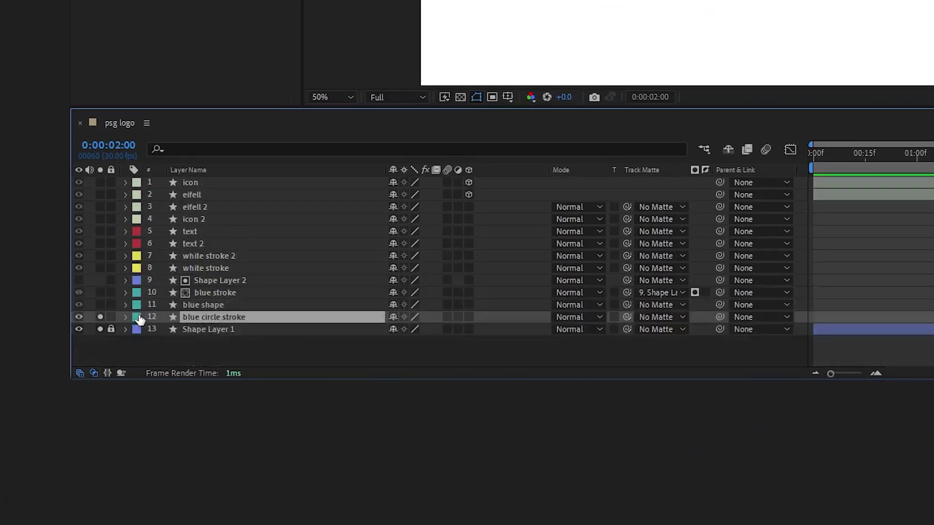
click(125, 317)
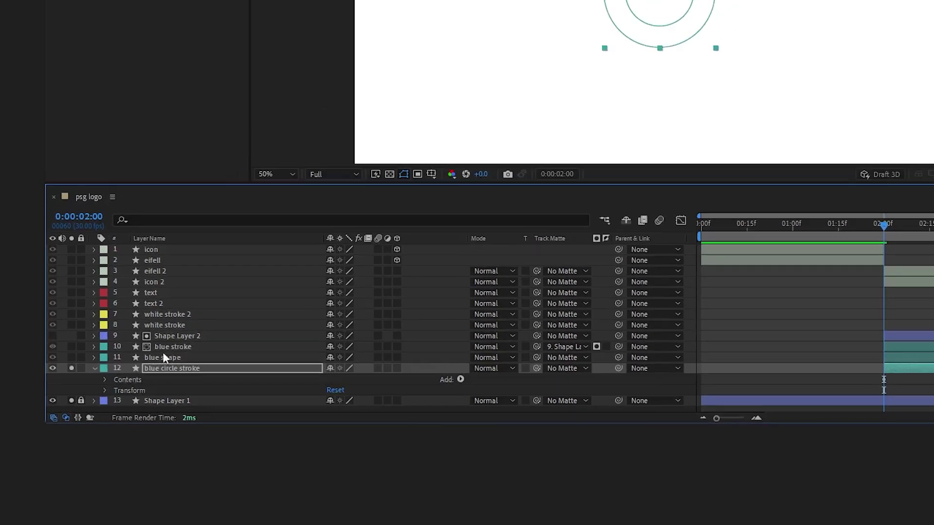
Step: Collapse the blue circle stroke layer and preview the logo animation
click(95, 368)
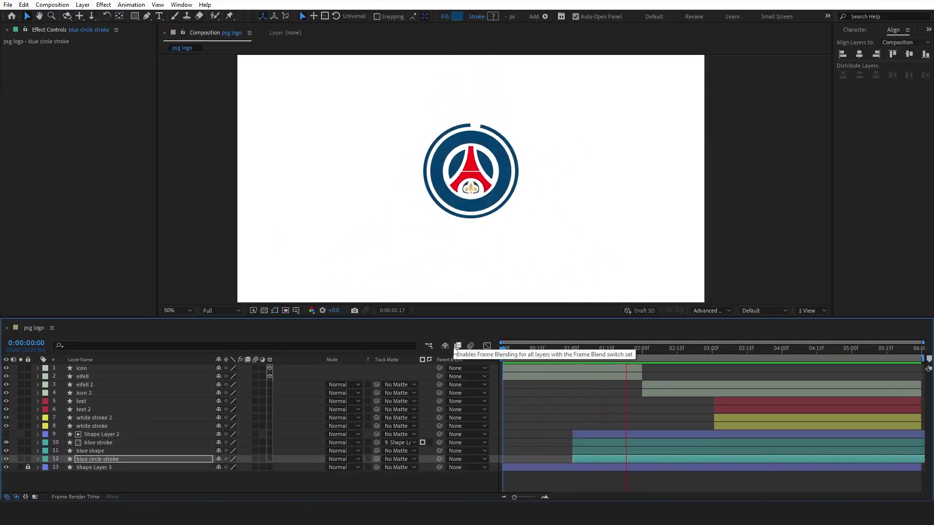
key(space)
click(642, 351)
Step: Start the white stroke and white stroke 2 layers at 0:00:01:11
click(110, 459)
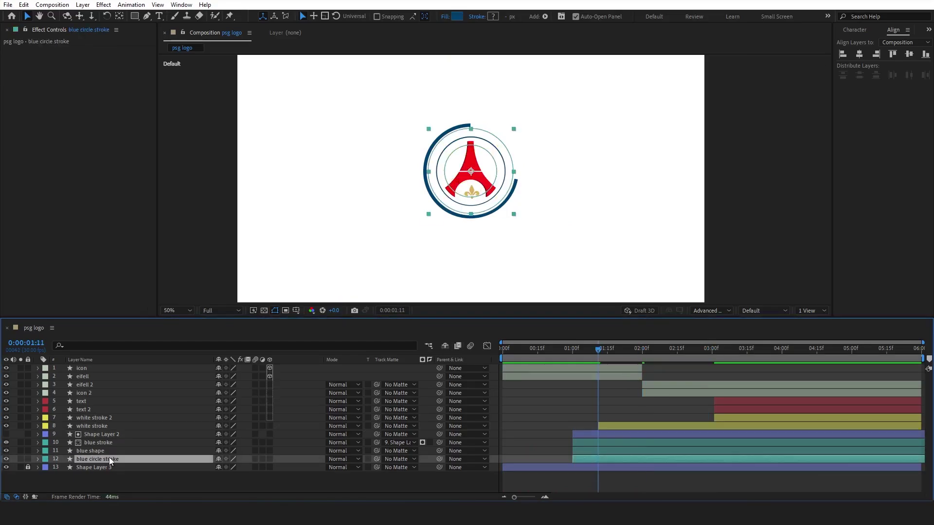
click(37, 426)
click(37, 426)
click(37, 418)
key(alt+[)
click(37, 418)
Step: Start the text and text 2 layers together at about 0:00:01:17
click(717, 409)
shift+click(717, 401)
drag(715, 401, 611, 400)
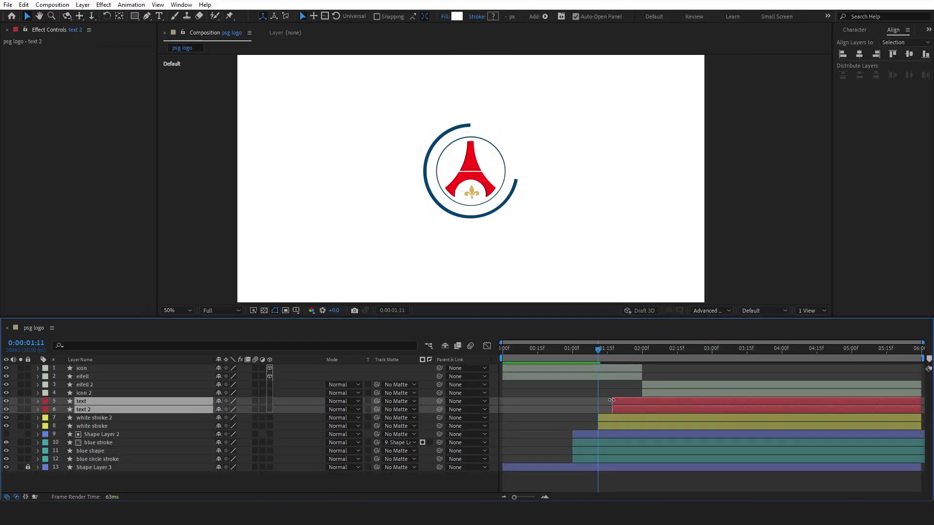
Step: Draw a white circle covering the soloed PARIS text and start its layer at 0:00:01:17
click(668, 361)
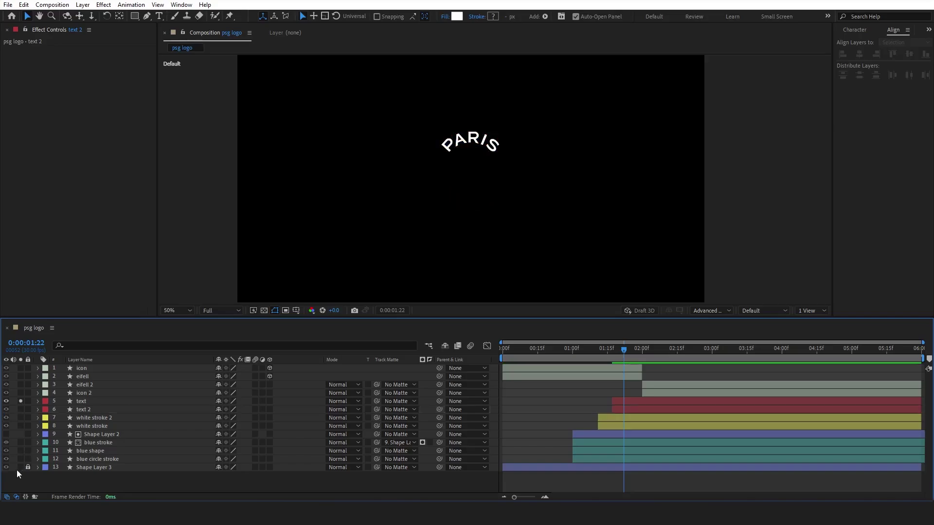
key(q)
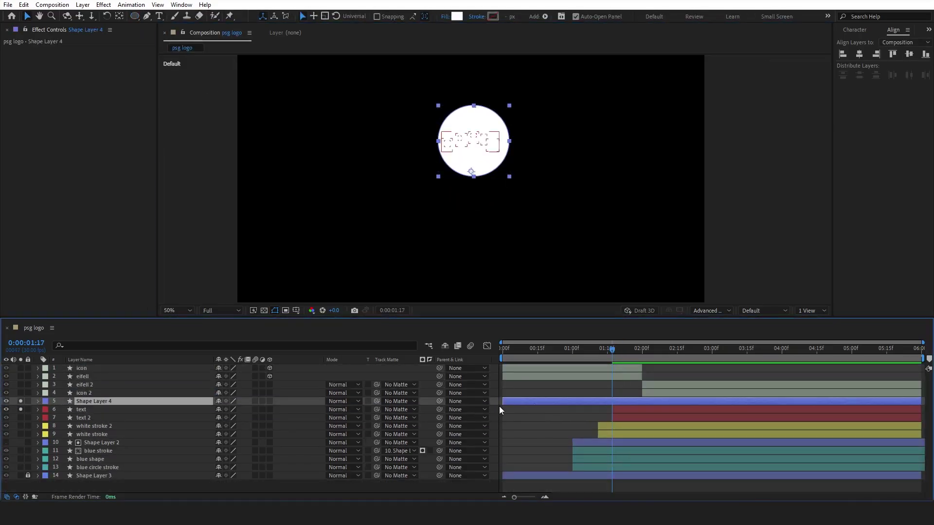
drag(503, 405, 553, 410)
drag(611, 417, 613, 417)
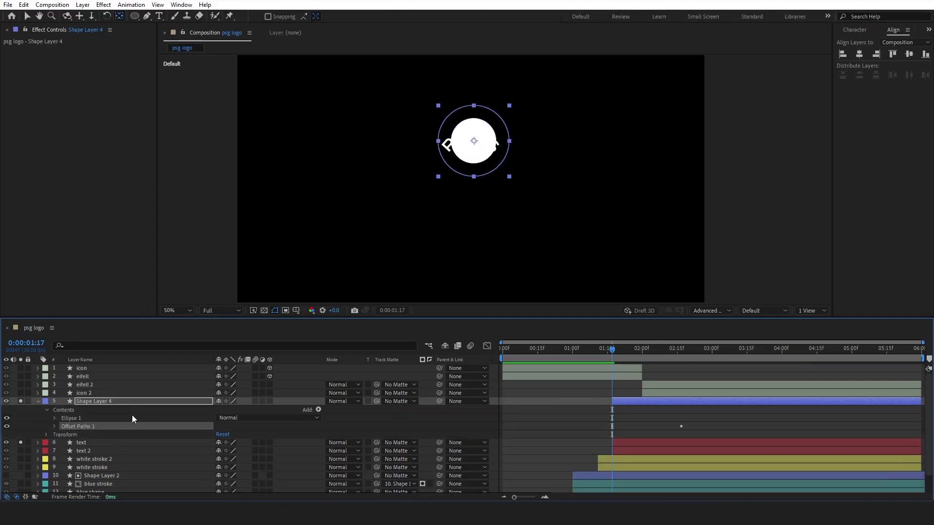
Step: Reveal the copied Offset Paths keyframes on the circle and lower the Amount at 0:00:01:17 below -46 until the circle vanishes
key(u)
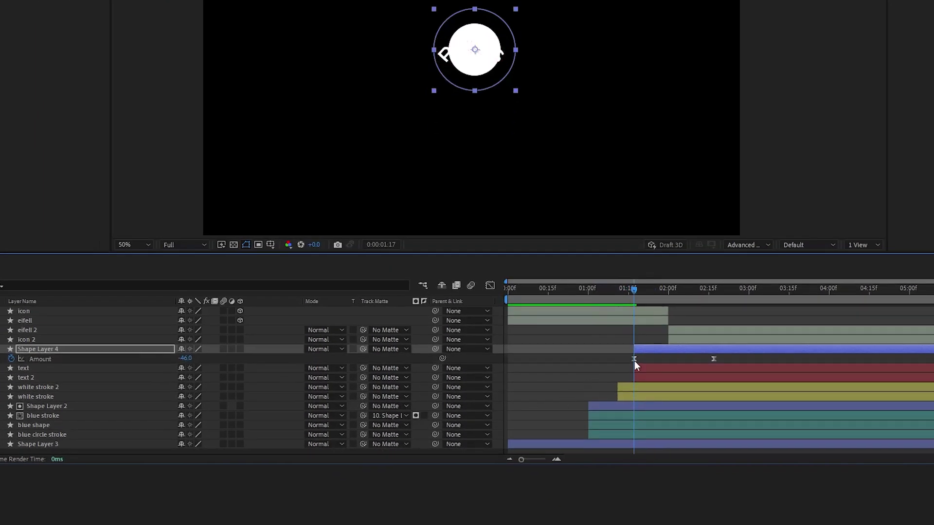
click(634, 360)
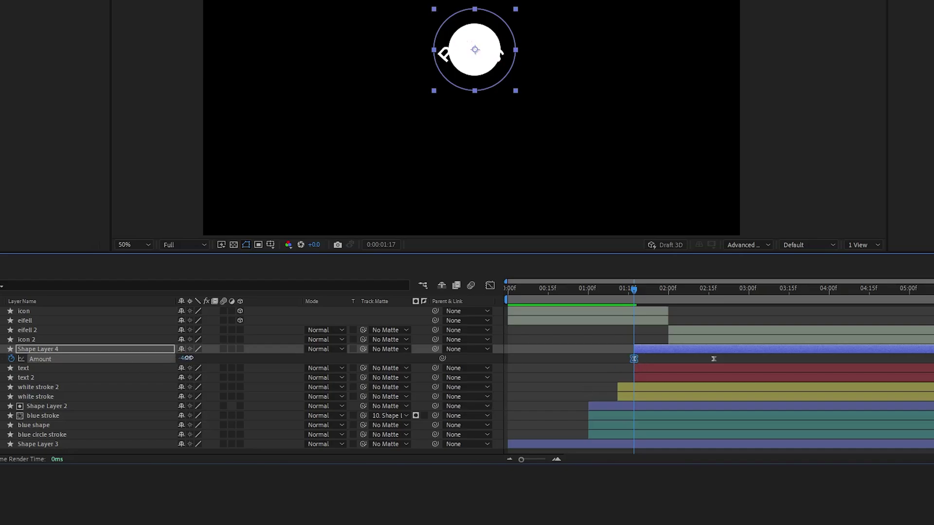
drag(188, 358, 161, 358)
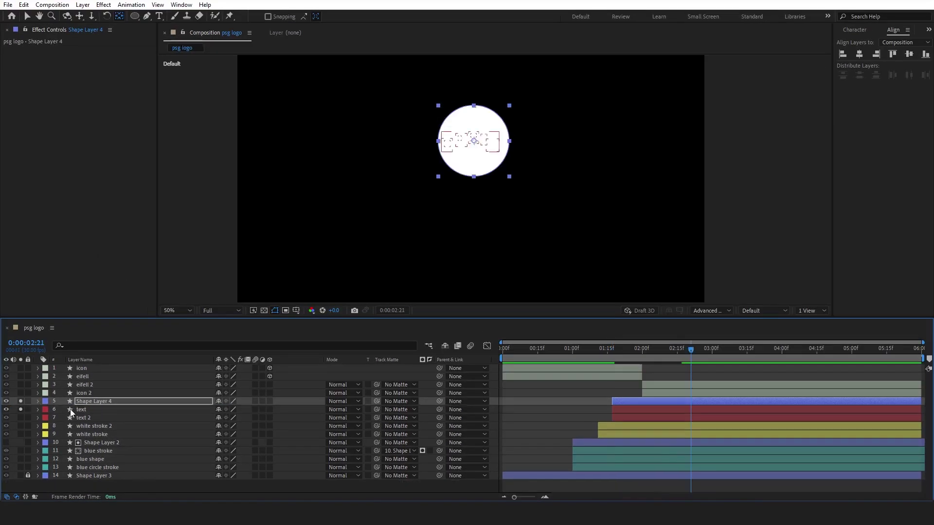
Step: Set Shape Layer 4 as the track matte of the PARIS text layer
click(10, 368)
drag(377, 410, 159, 401)
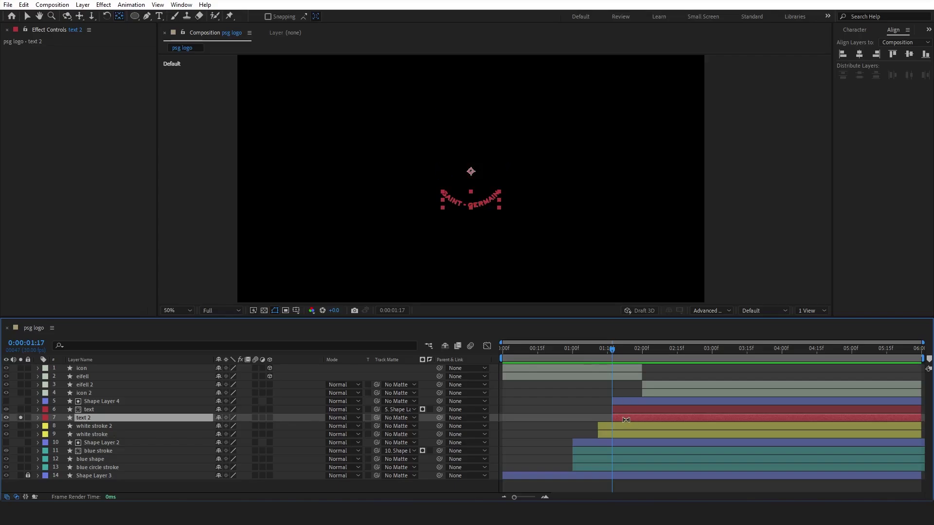
Step: Set up the Pen tool with no fill and a white stroke for tracing the soloed SAINT - GERMAIN text
key(v)
scroll(486, 183, up, 2)
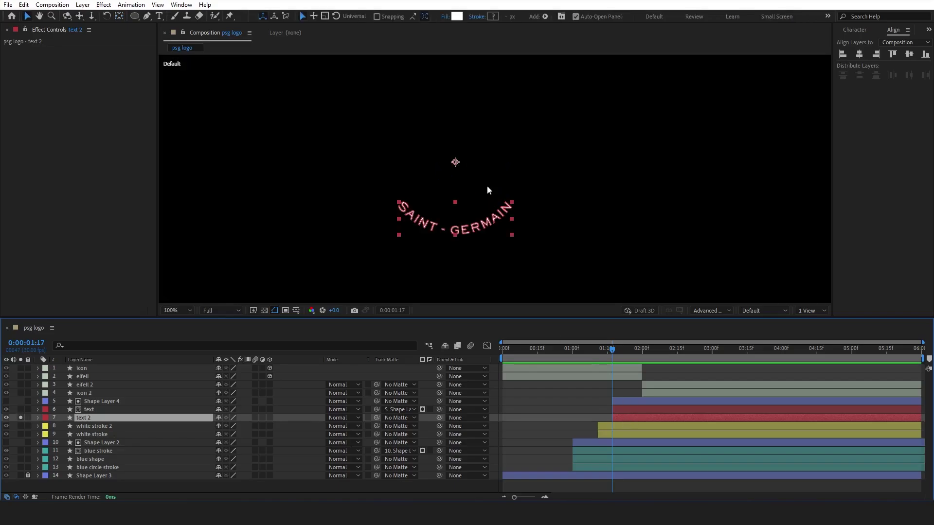
click(604, 485)
click(321, 135)
key(Return)
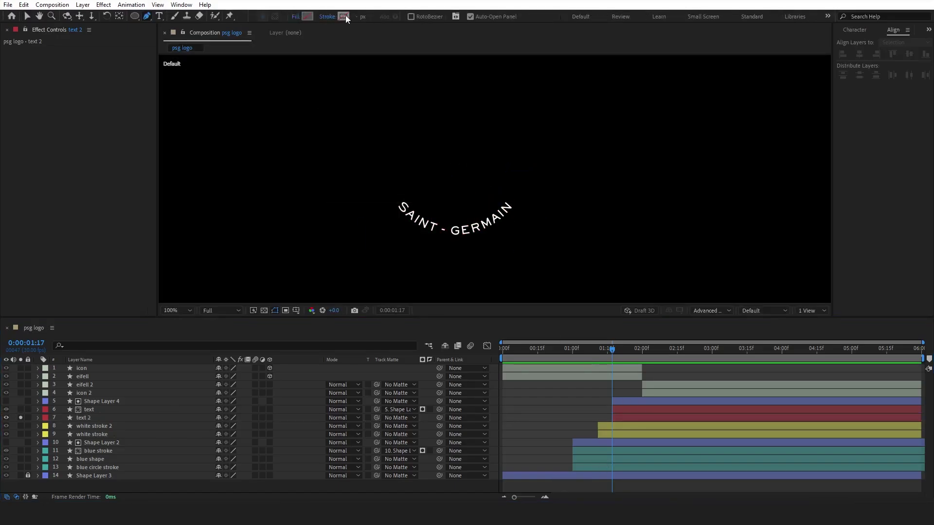
click(343, 16)
drag(550, 273, 314, 209)
key(Return)
Step: Draw a curved path over the SAINT - GERMAIN text with a 41 px stroke and place its layer directly above text 2
click(394, 197)
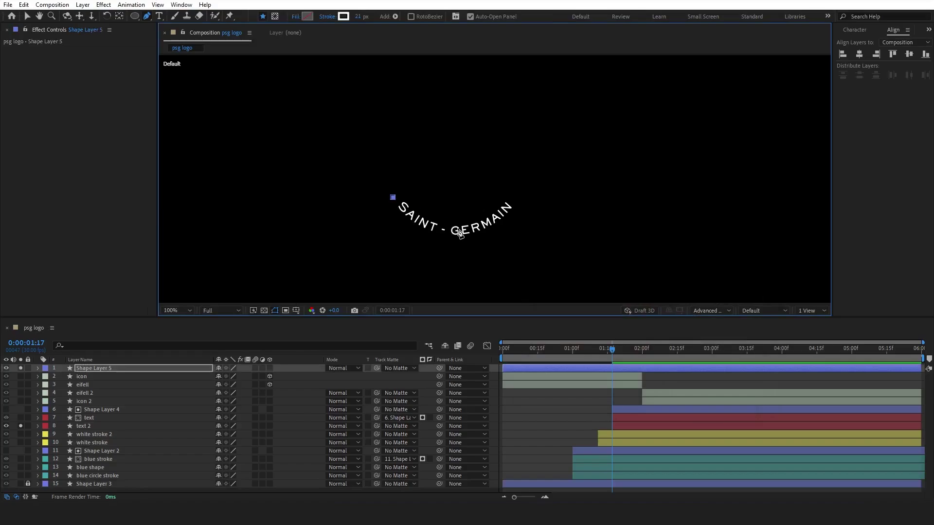
drag(457, 229, 504, 228)
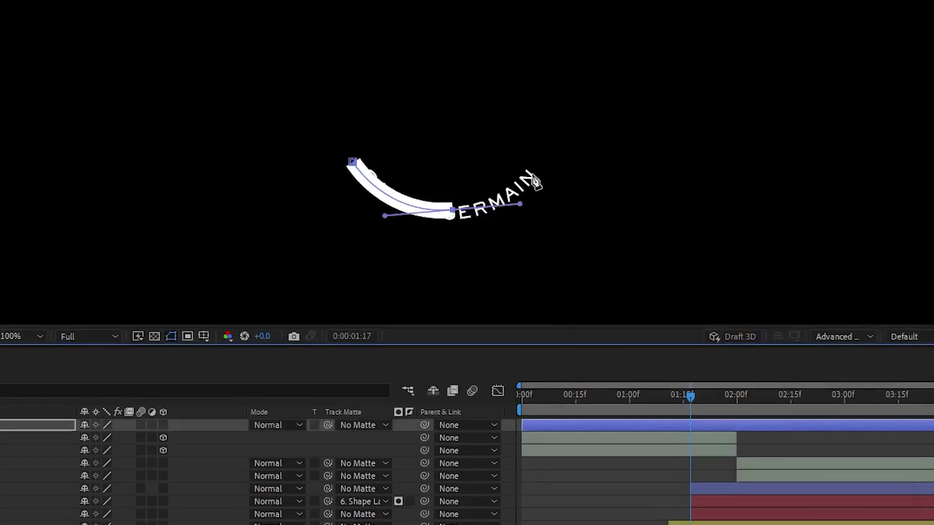
click(527, 175)
drag(358, 18, 366, 18)
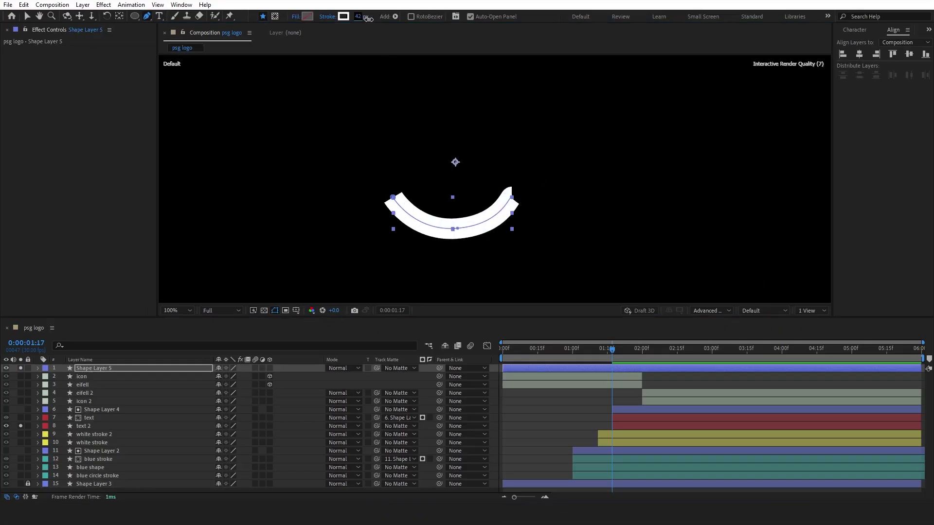
drag(121, 369, 482, 422)
Step: Add Trim Paths to Shape Layer 5 and keyframe End from 0% at 0:00:01:17 to 100% at 0:00:02:15
click(37, 418)
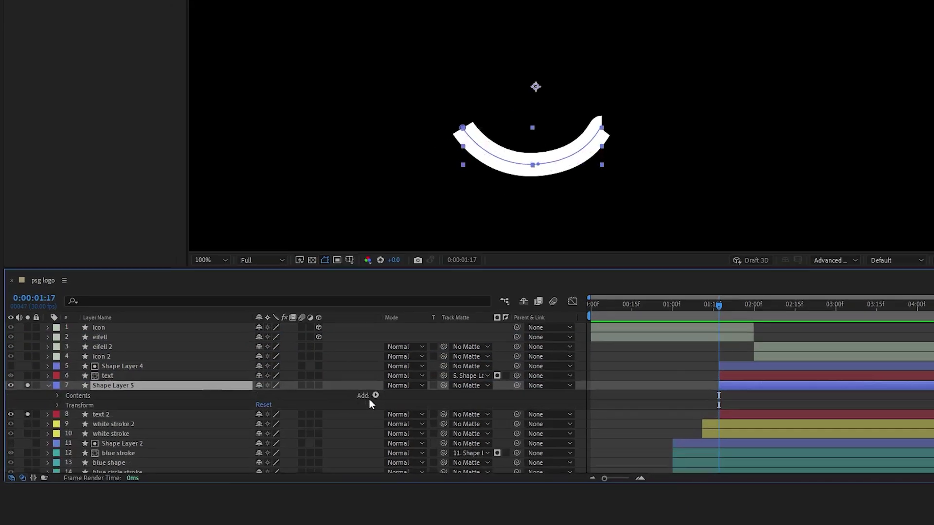
click(318, 426)
click(347, 372)
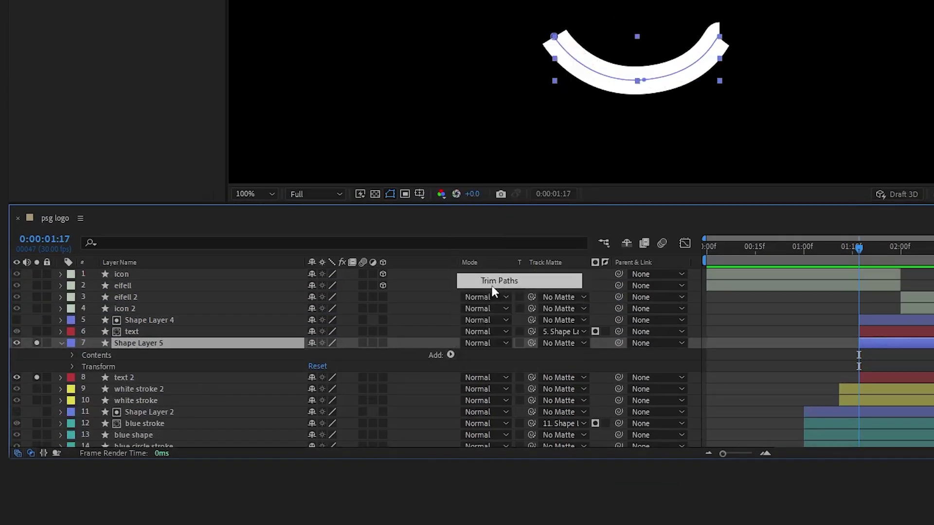
click(83, 377)
click(71, 458)
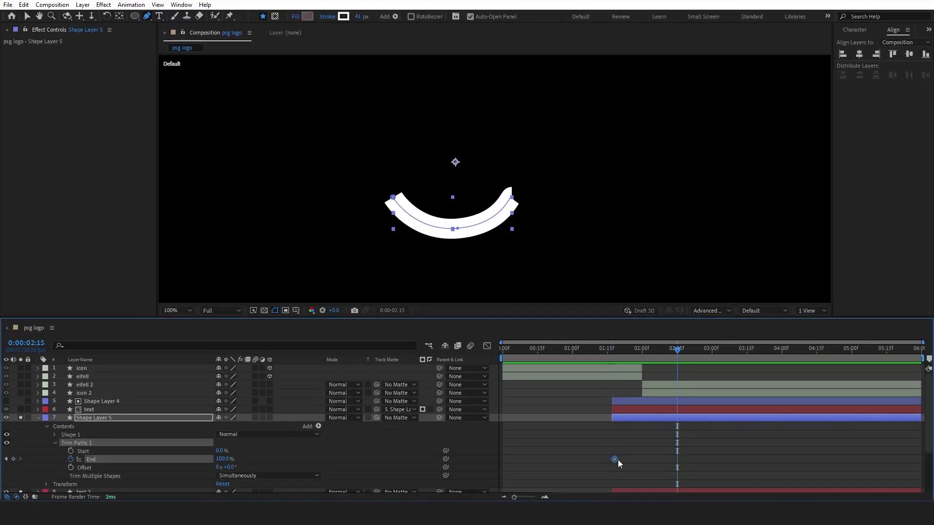
drag(615, 459, 677, 460)
drag(222, 459, 150, 459)
Step: Easy ease the Trim Paths End keyframes and shape their speed curve into an early peak with a long slowdown
drag(692, 463, 573, 456)
key(F9)
click(487, 346)
key(v)
click(677, 469)
drag(656, 470, 615, 470)
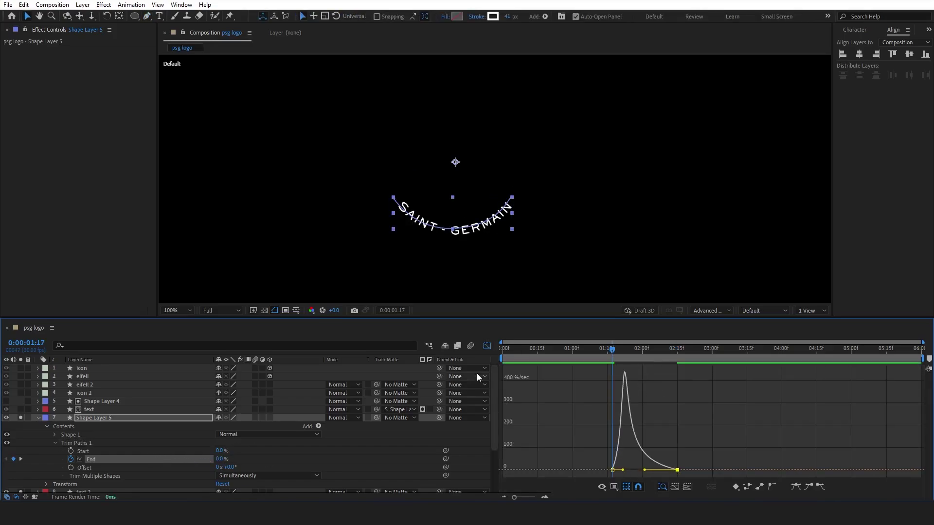
click(486, 346)
key(u)
Step: Set Shape Layer 5 as the track matte of text 2 and turn off the layer's solo
click(86, 426)
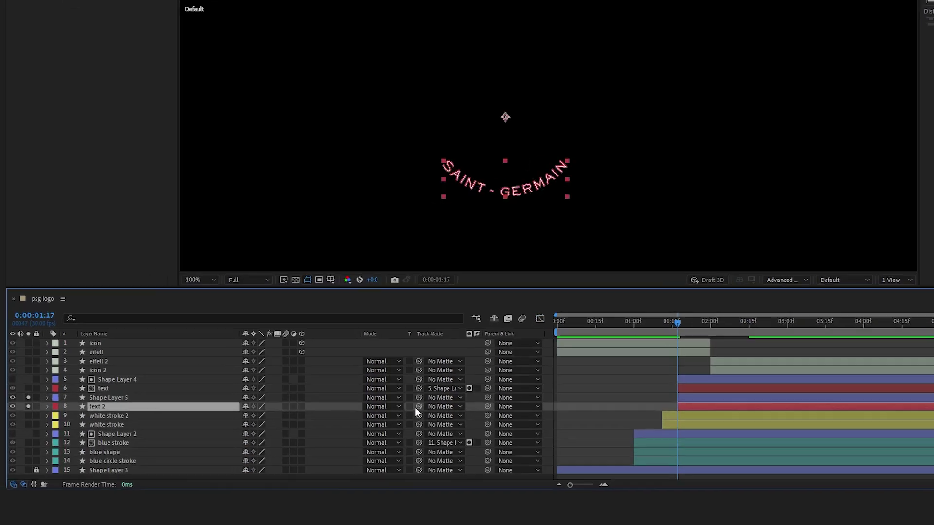
drag(376, 426, 167, 418)
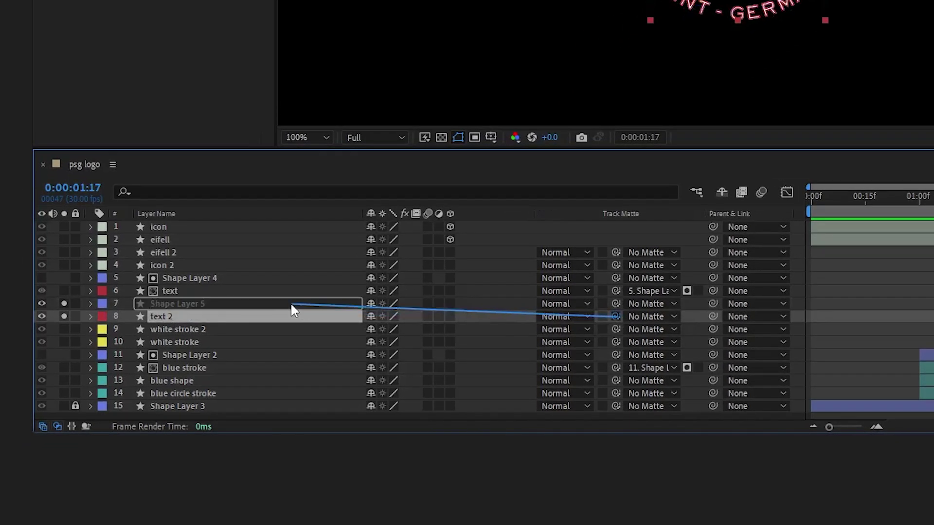
drag(292, 305, 291, 305)
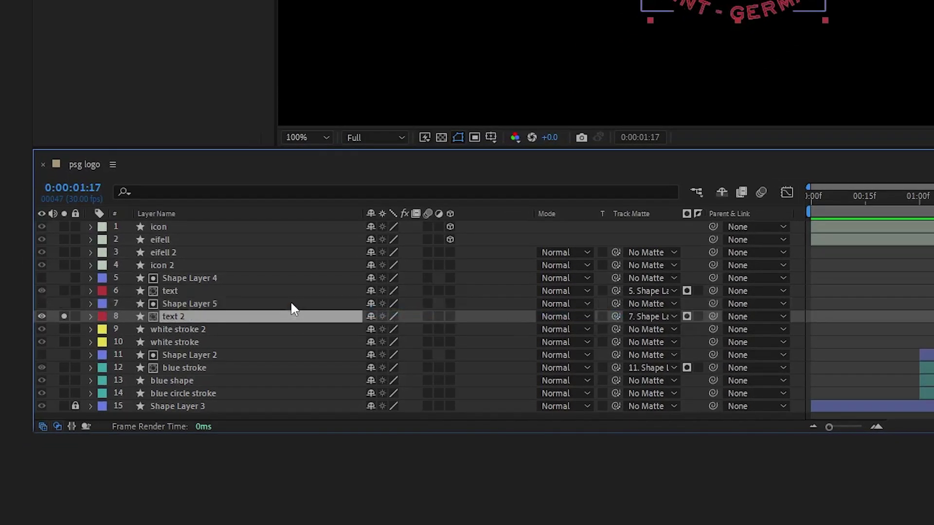
click(63, 316)
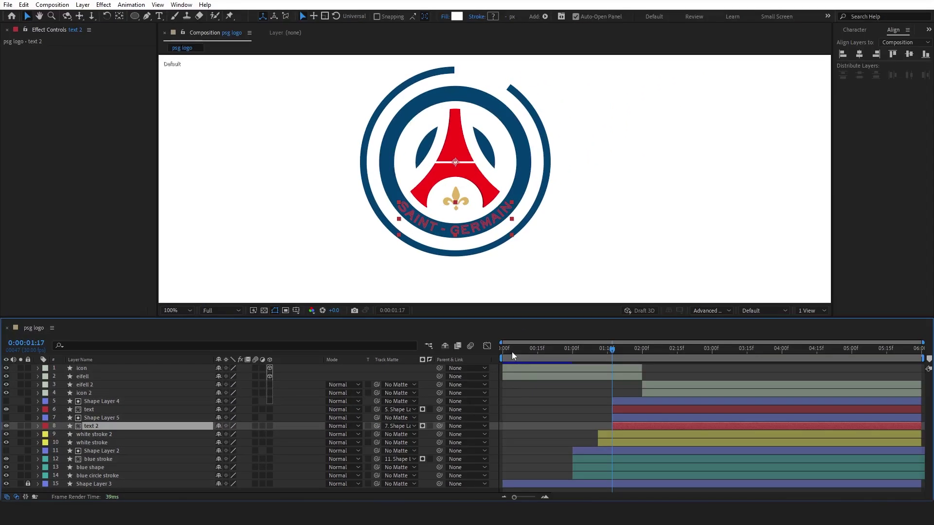
Step: Fit the composition in the viewer and preview the animation from the start
drag(512, 351, 411, 339)
click(177, 311)
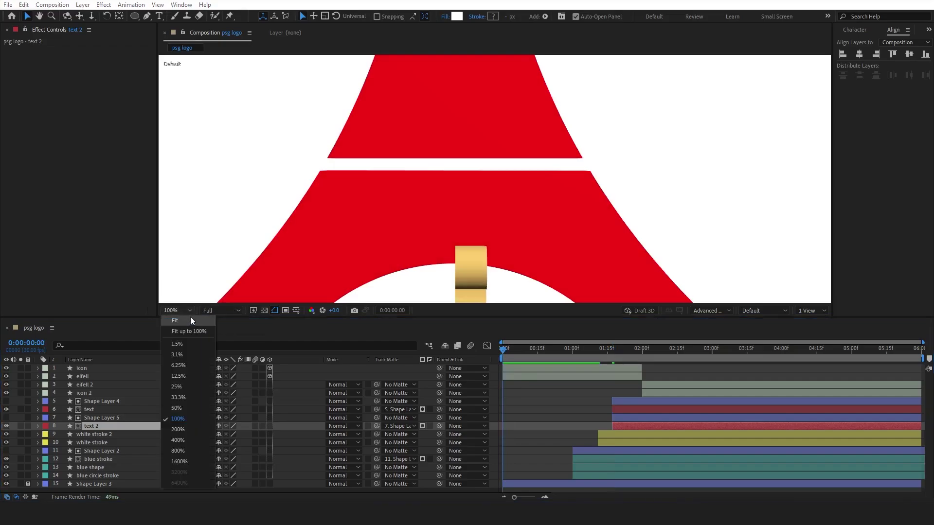
click(191, 319)
key(space)
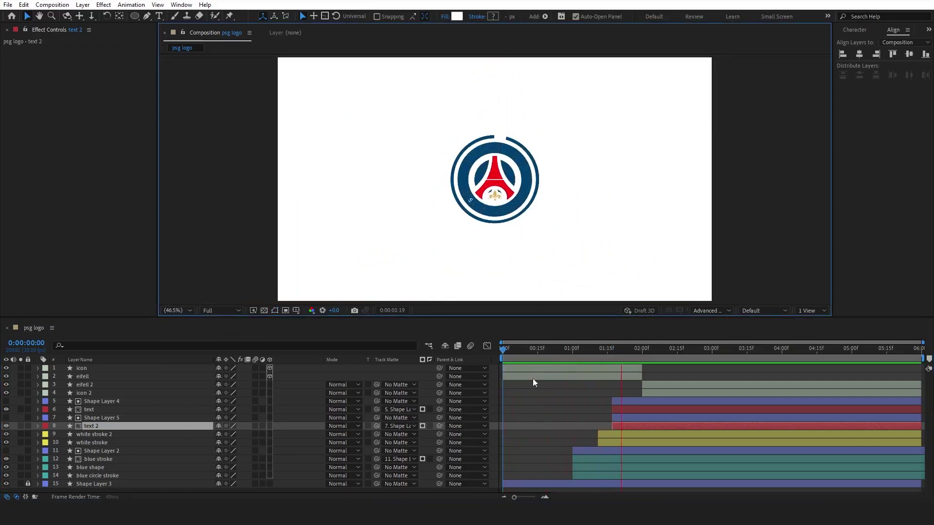
key(space)
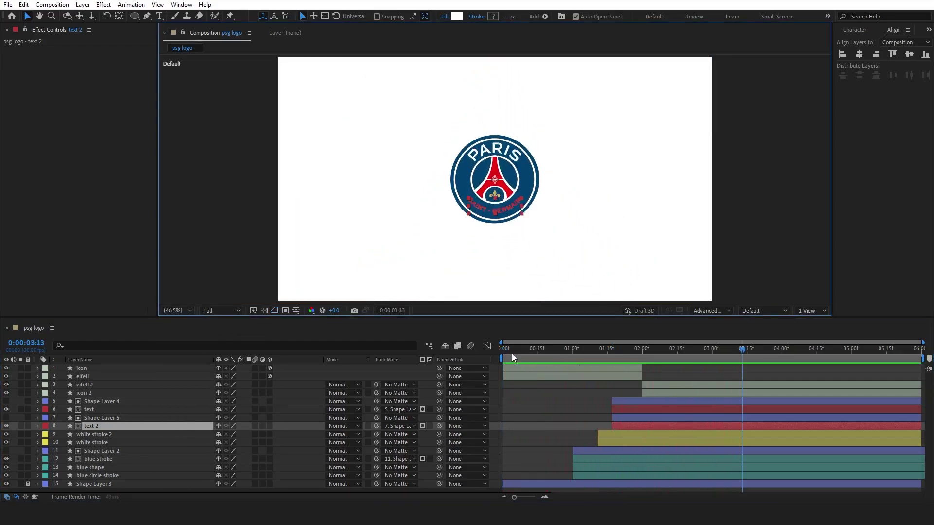
Step: Shift Shape Layer 5 and text 2 a few frames earlier together
click(625, 418)
shift+click(626, 426)
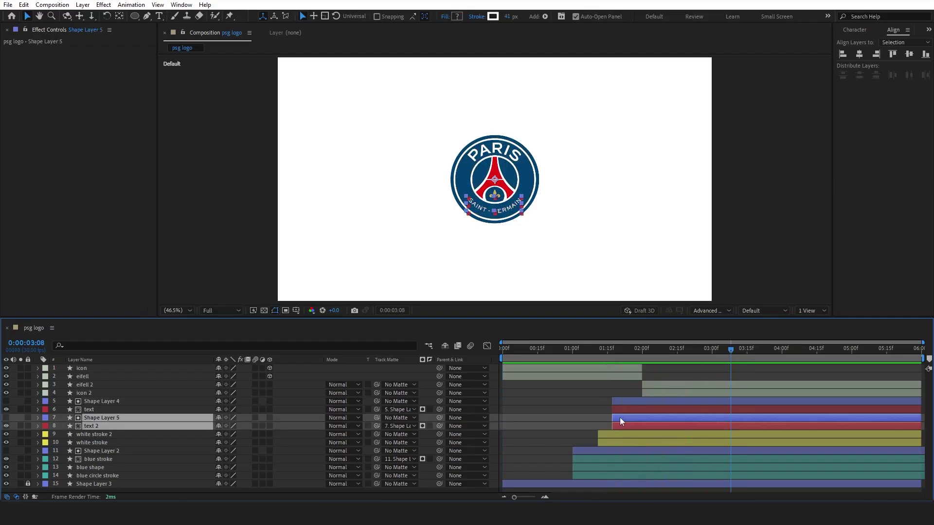
drag(619, 417, 617, 417)
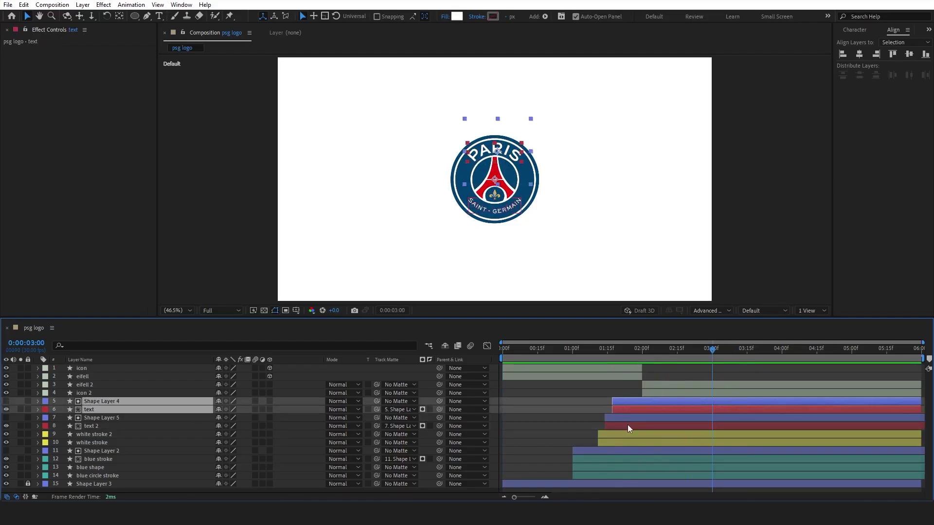
Step: Pre-compose both text layers with their matte shapes, moving all attributes into a composition named Pre-comp 1
shift+click(626, 423)
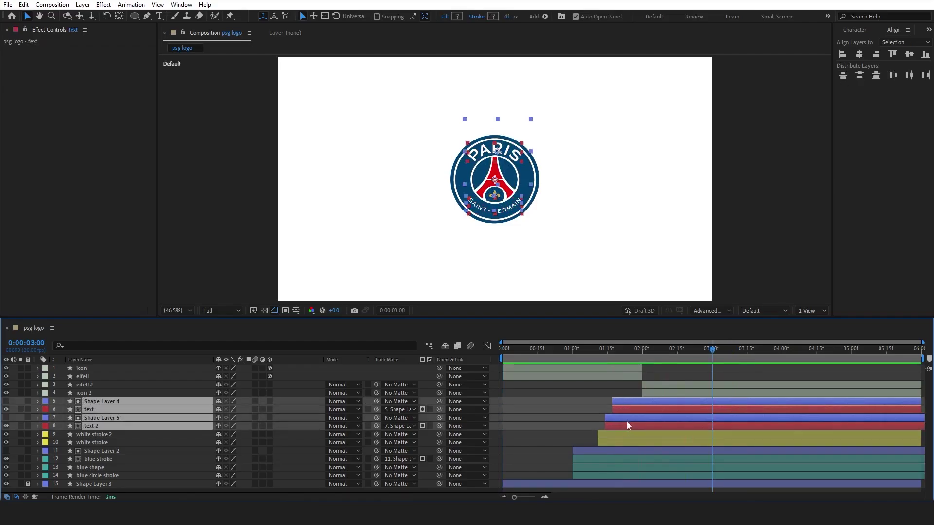
right_click(626, 424)
mouse_move(663, 345)
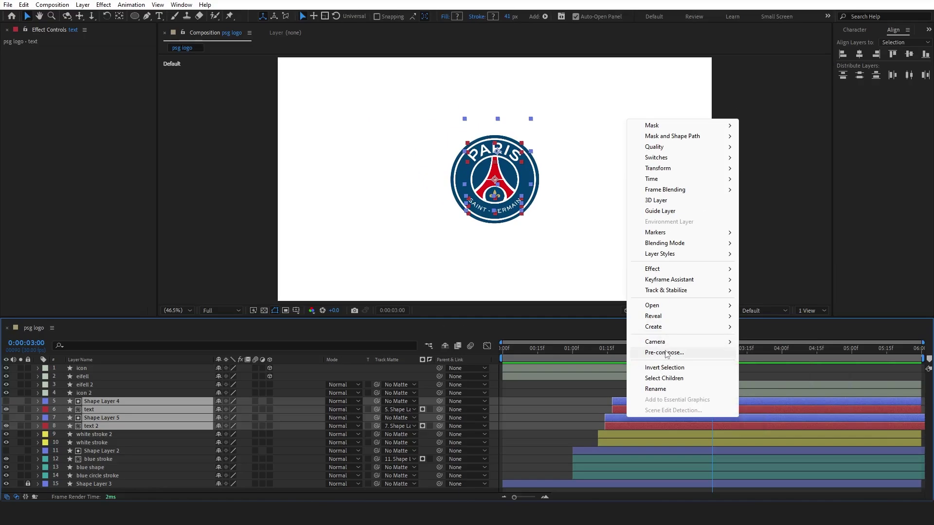
click(572, 274)
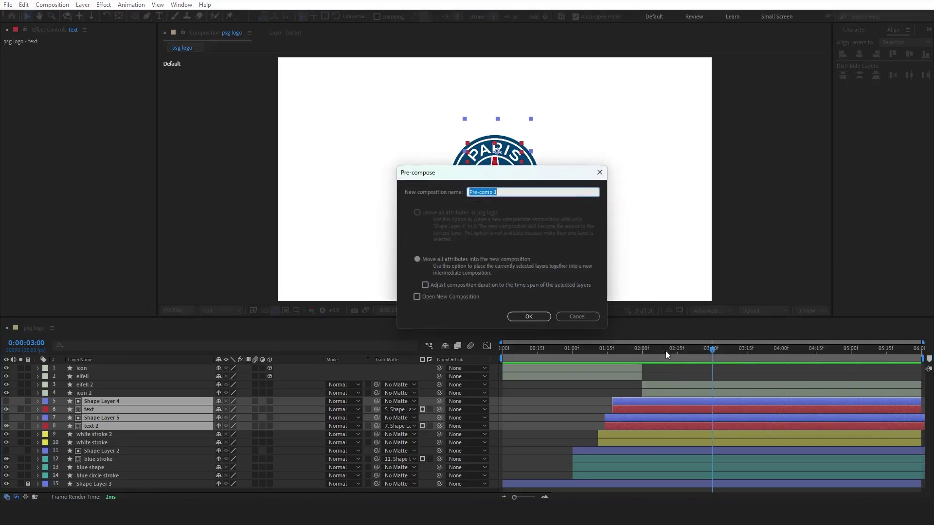
click(529, 316)
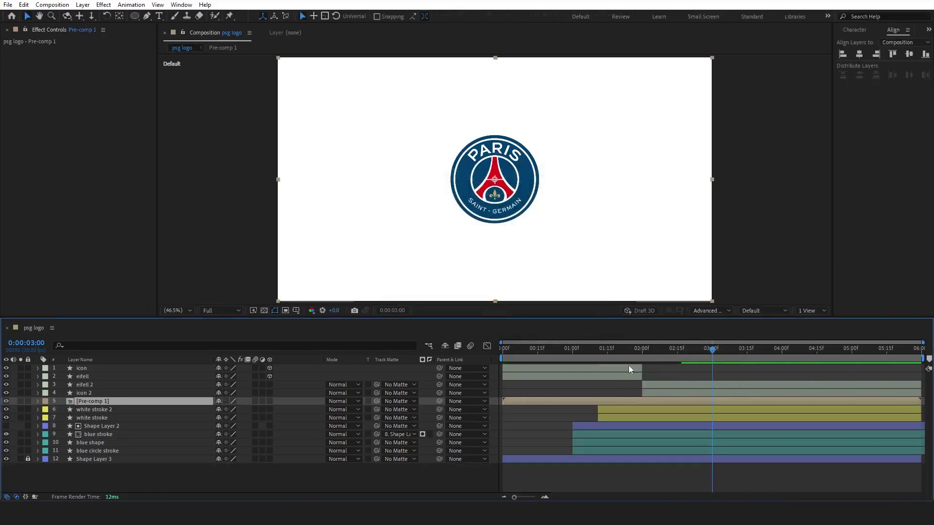
Step: Keyframe the Scale of Pre-comp 1 from 177% at 0:00:01:23 to 100% at about 0:00:02:18
click(628, 351)
key(s)
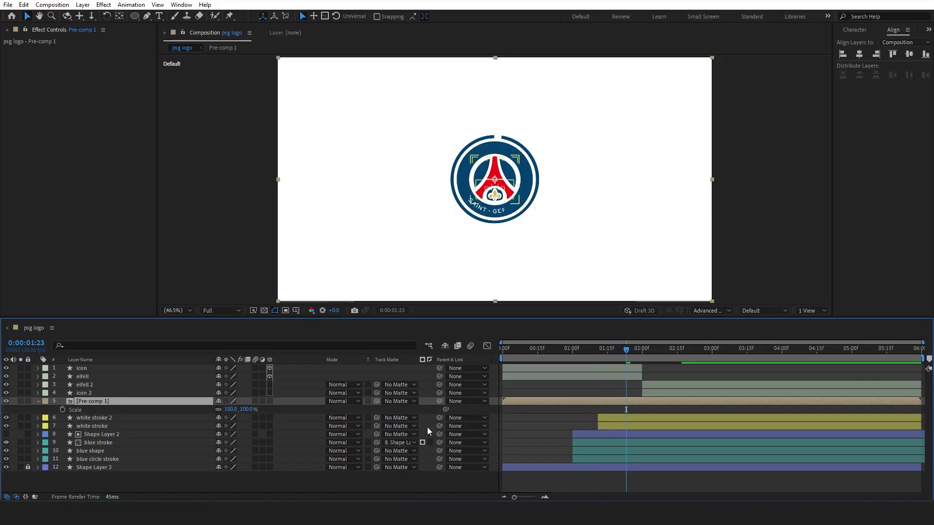
click(62, 410)
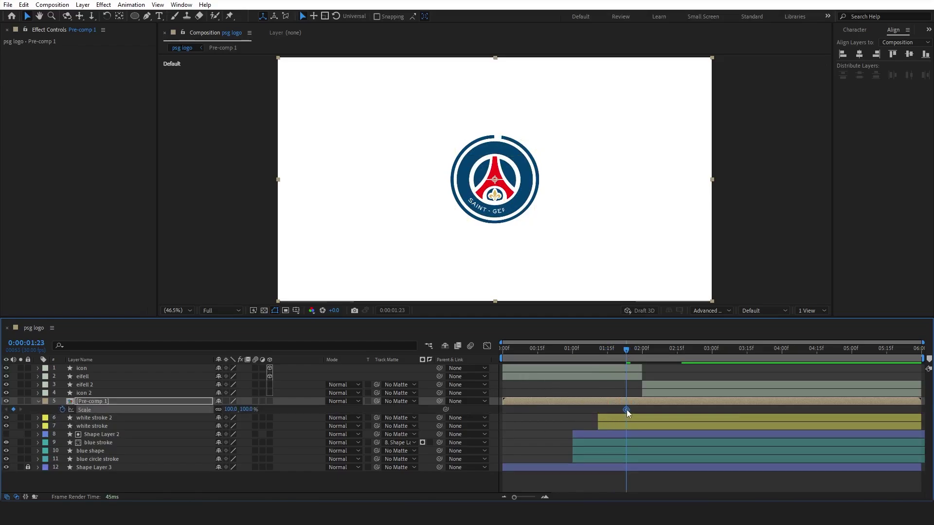
drag(626, 409, 688, 412)
drag(249, 411, 284, 409)
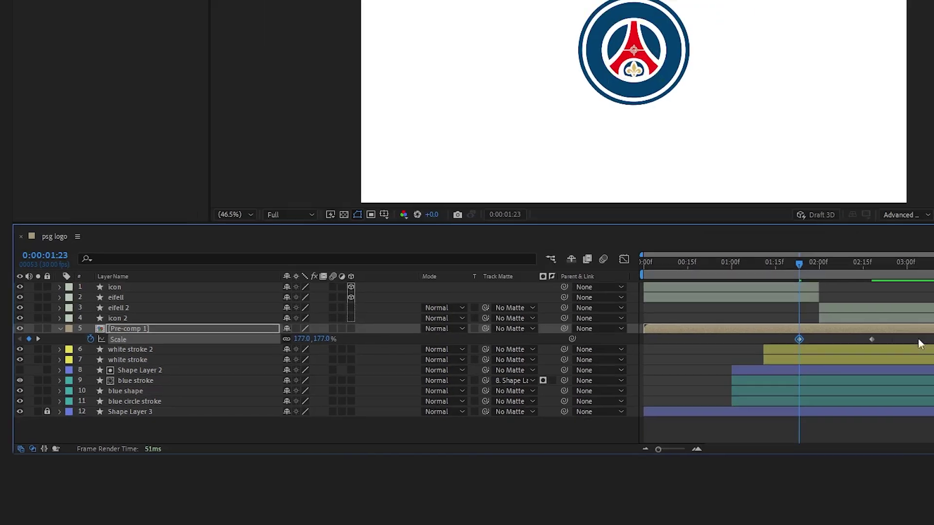
Step: Easy Ease Pre-comp 1's Scale keyframes and reshape their speed curve so the motion is fastest near the start
drag(731, 404, 605, 405)
key(shift+F3)
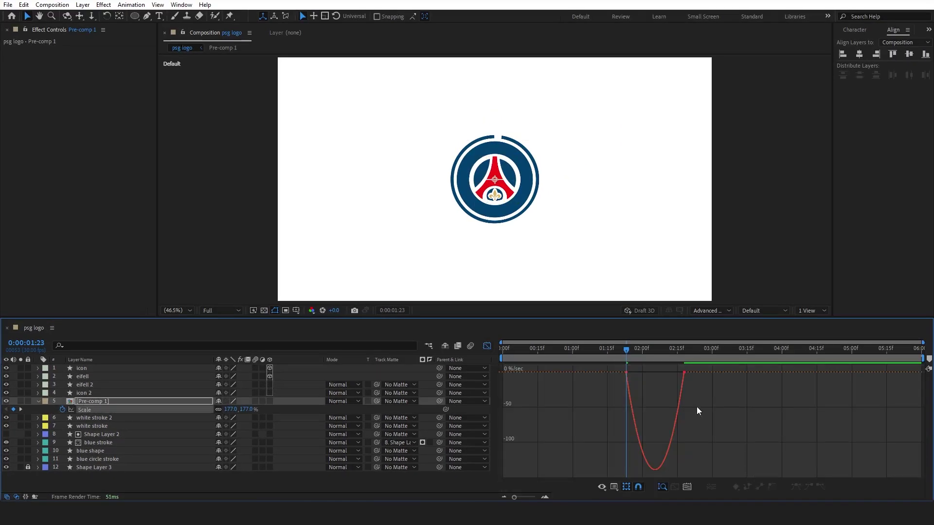
drag(686, 374, 633, 372)
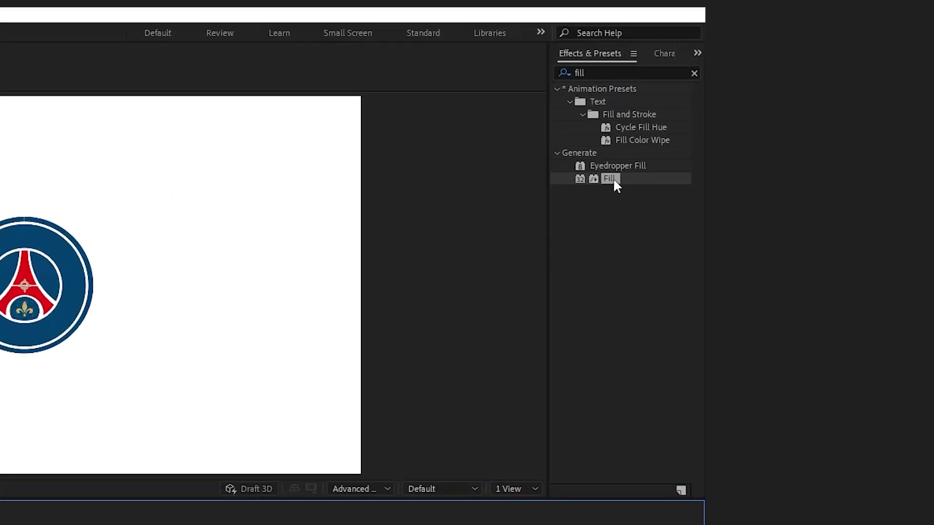
Step: Apply the Fill effect to Pre-comp 1 and keyframe its Color in the logo's dark blue at about 0:00:02:21
drag(614, 181, 291, 392)
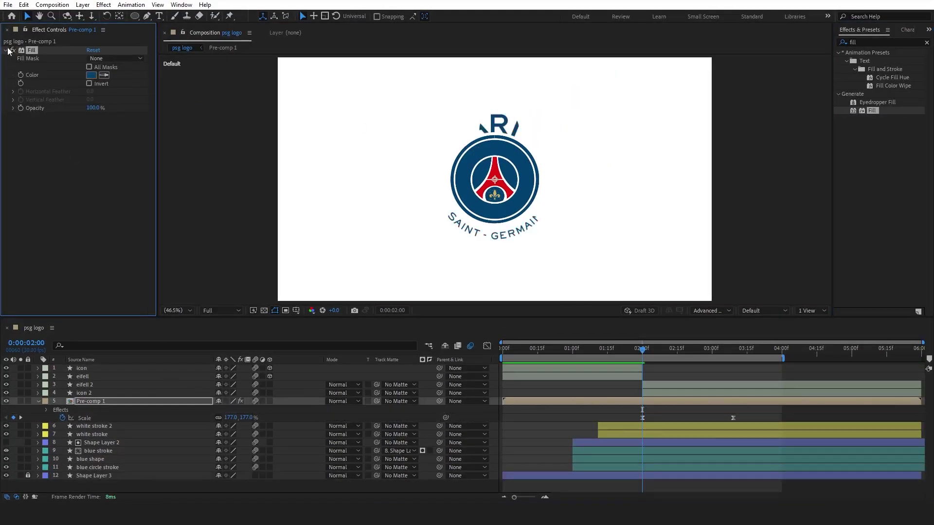
key(u)
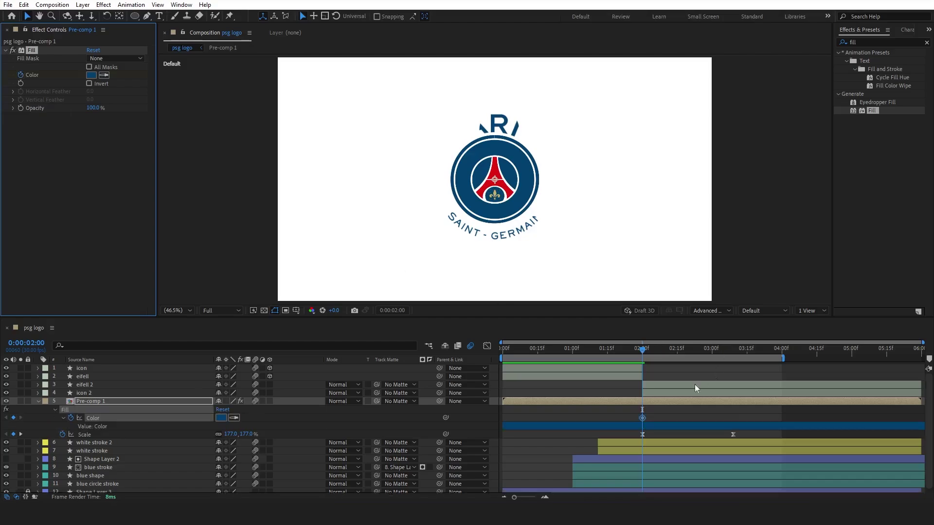
drag(641, 419, 691, 418)
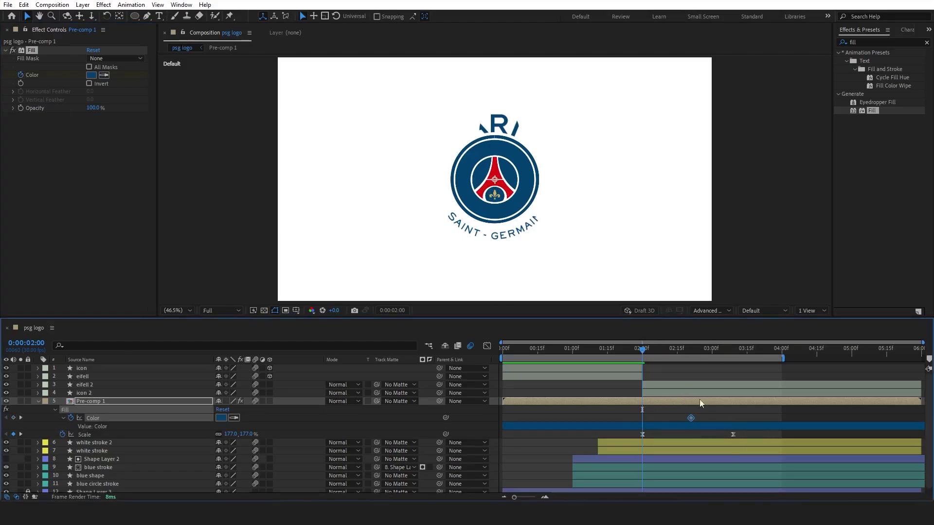
Step: Keyframe the Fill Color of Pre-comp 1 to white at 0:00:03:09 and preview the animation from the start
click(733, 349)
click(91, 76)
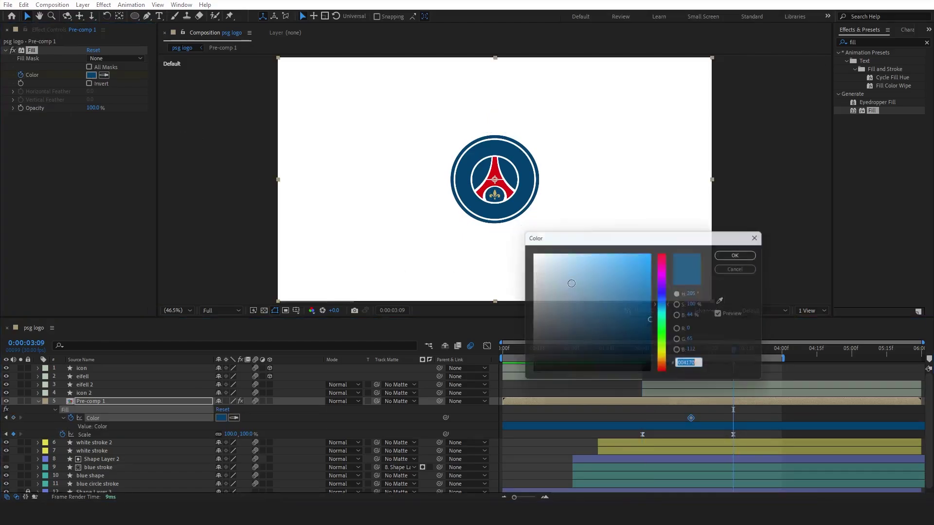
drag(570, 282, 442, 212)
click(751, 251)
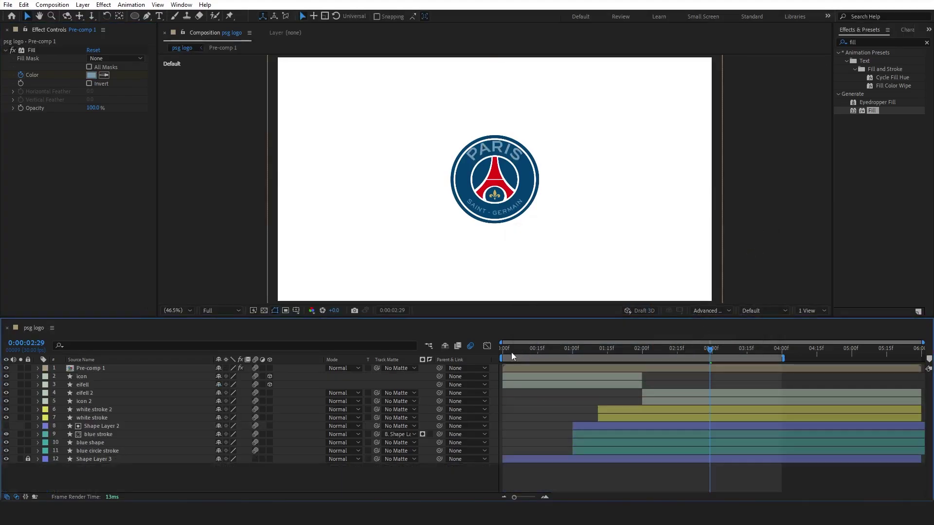
drag(508, 351, 468, 354)
key(space)
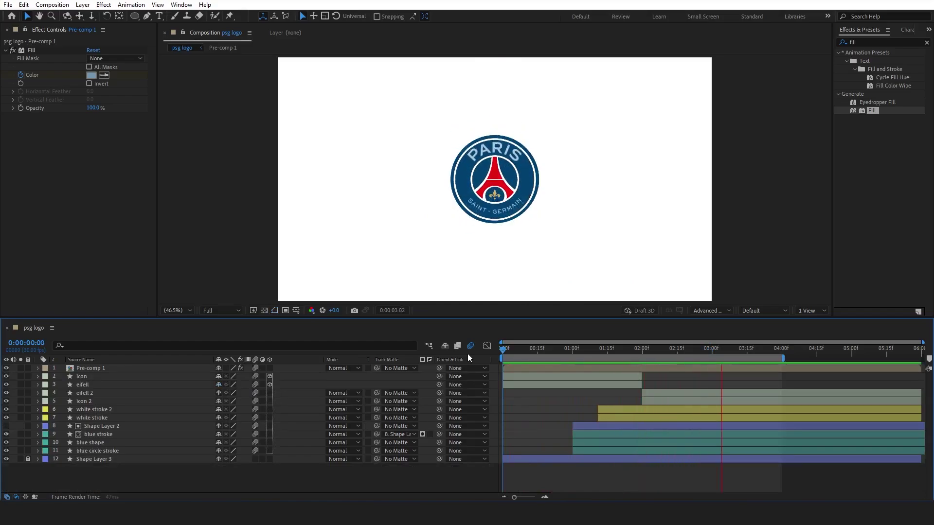
Step: Add an adjustment layer and parent all layers from Pre-comp 1 down to blue circle stroke to it
click(89, 469)
right_click(115, 475)
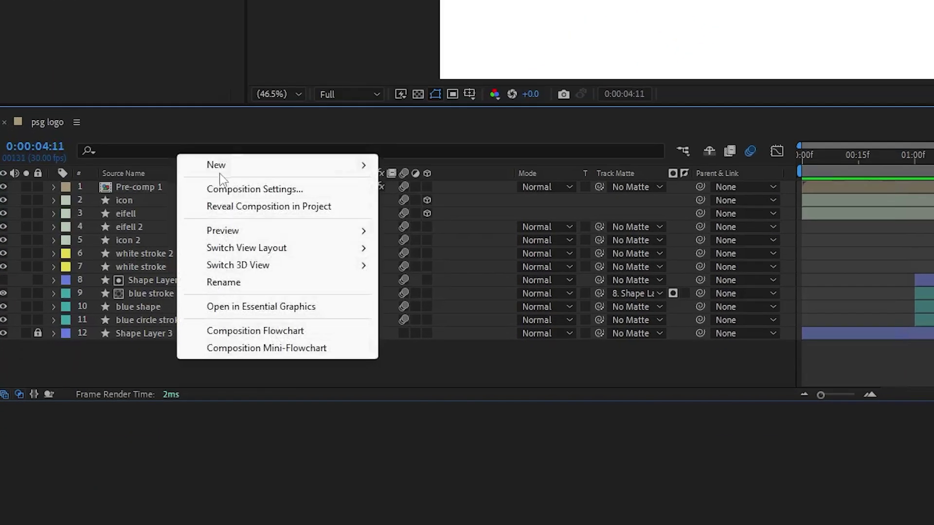
mouse_move(219, 167)
click(469, 298)
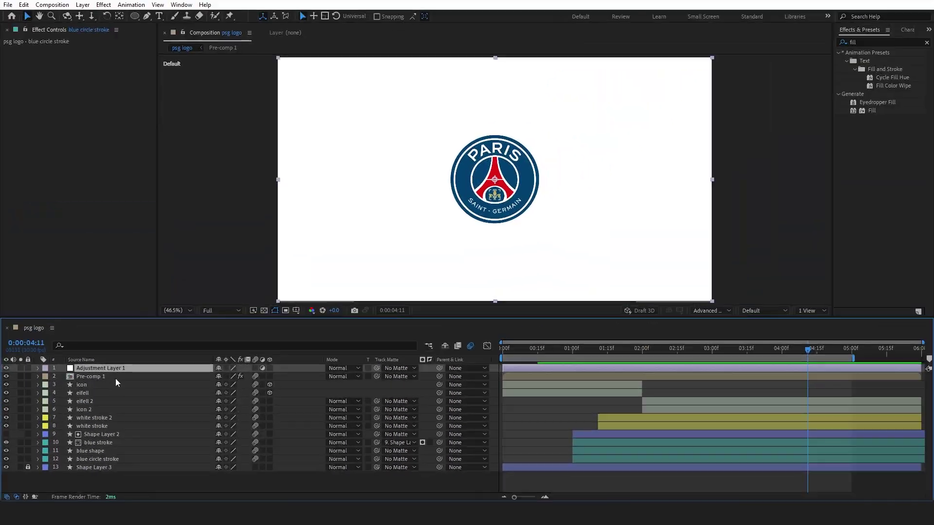
click(149, 186)
shift+click(227, 321)
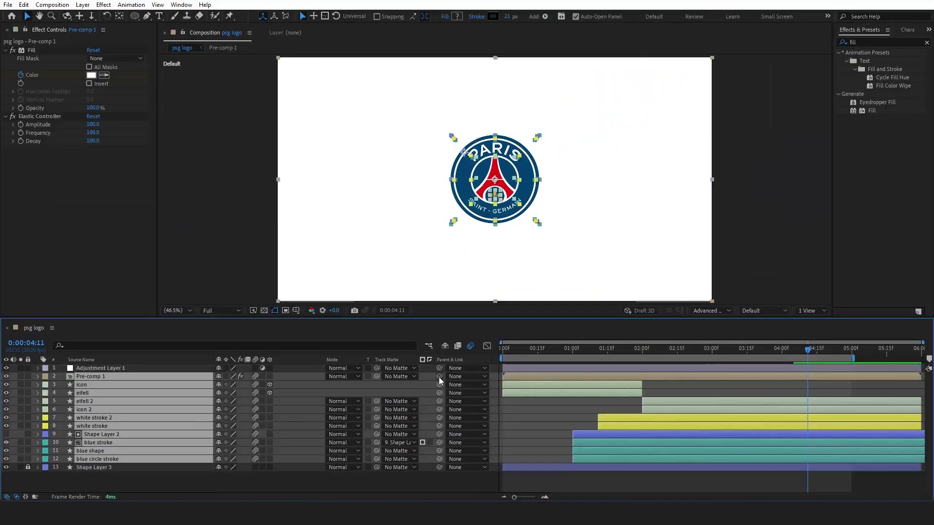
drag(437, 378, 176, 369)
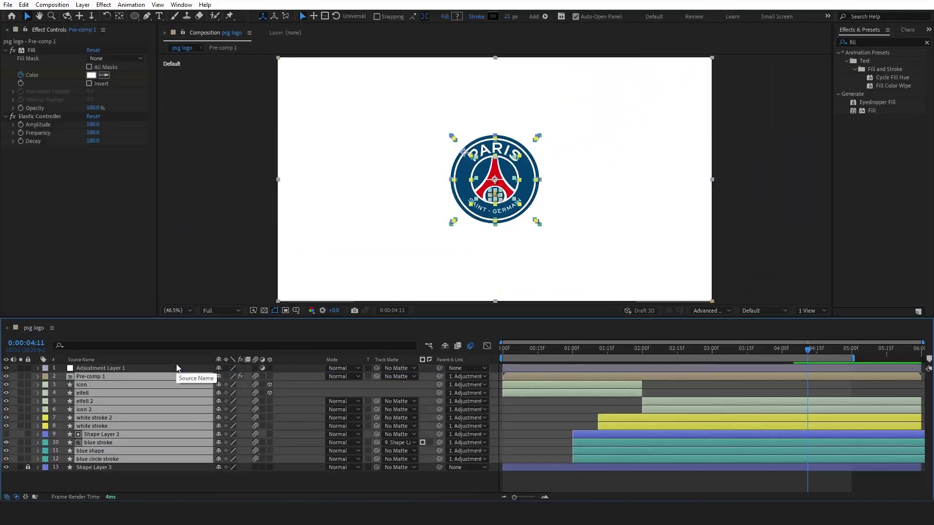
Step: Find the CC Light Sweep effect and apply it to Adjustment Layer 1
click(873, 43)
text(sw)
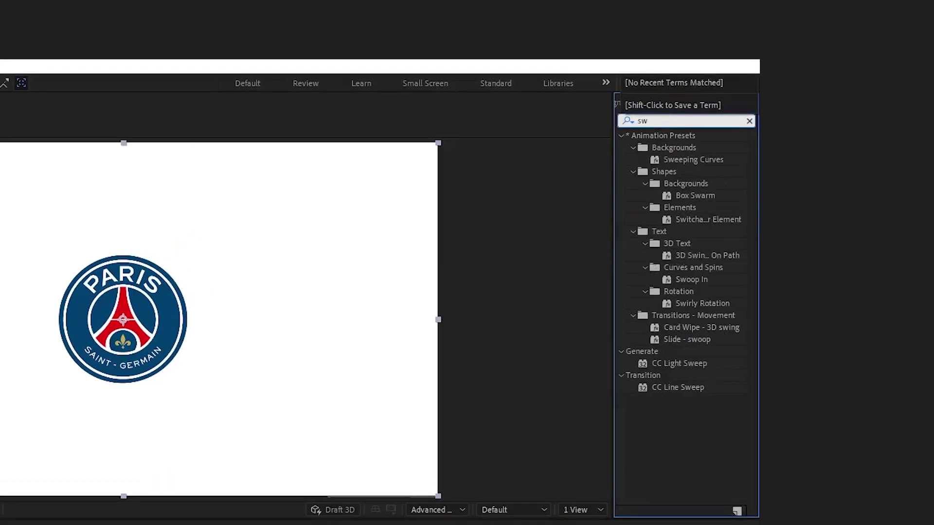
text(e)
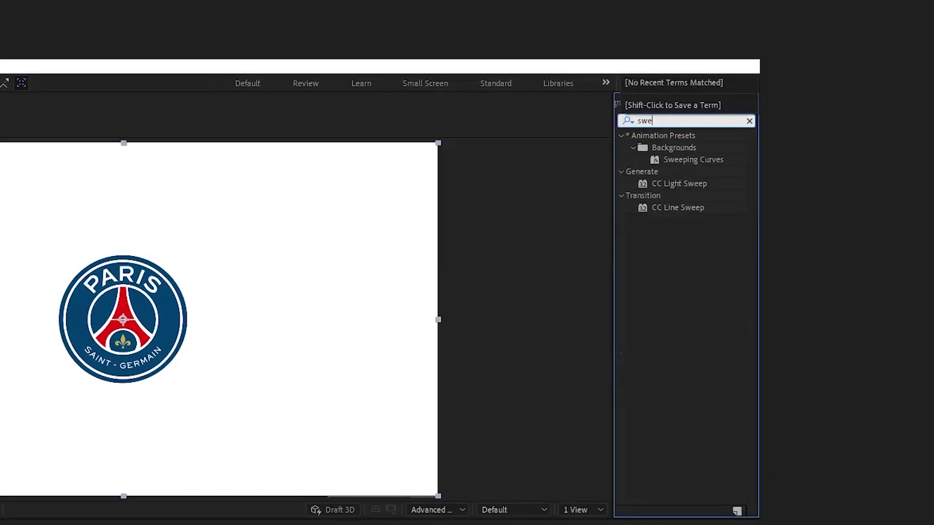
click(679, 184)
drag(678, 194, 276, 331)
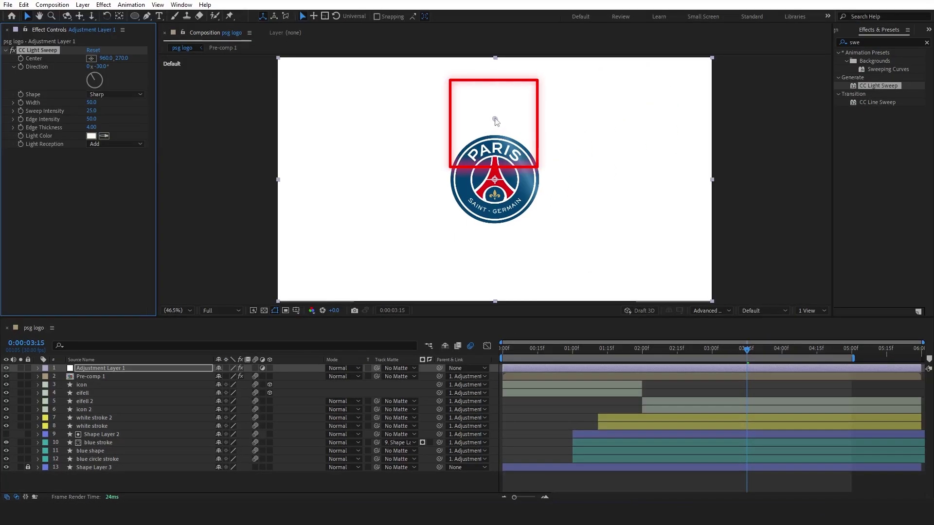
Step: Animate the CC Light Sweep Center from below the logo at 0:00:03:15 to above it at about 0:00:04:29
drag(496, 118, 502, 293)
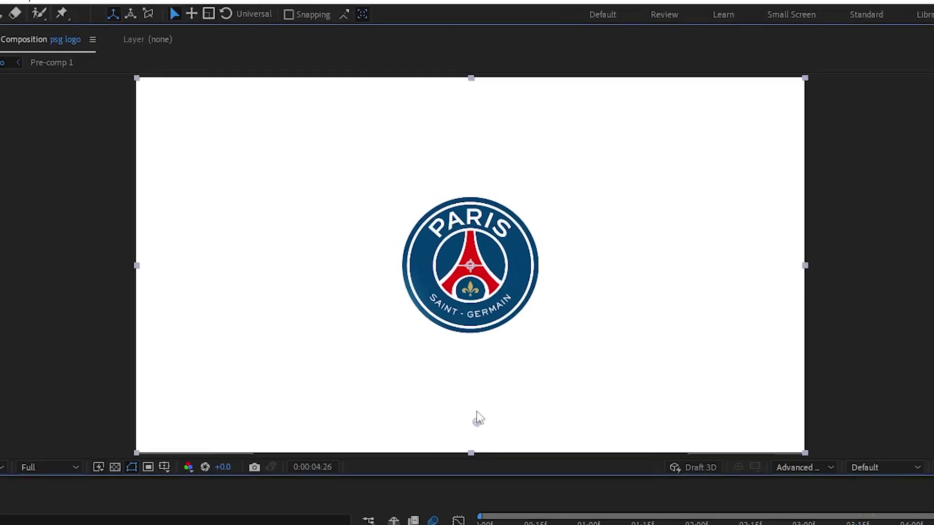
drag(498, 287, 494, 66)
drag(841, 385, 849, 385)
Step: Apply Easy Ease to both light sweep Center keyframes and adjust the easing of their speed curve
drag(870, 389, 709, 377)
key(F9)
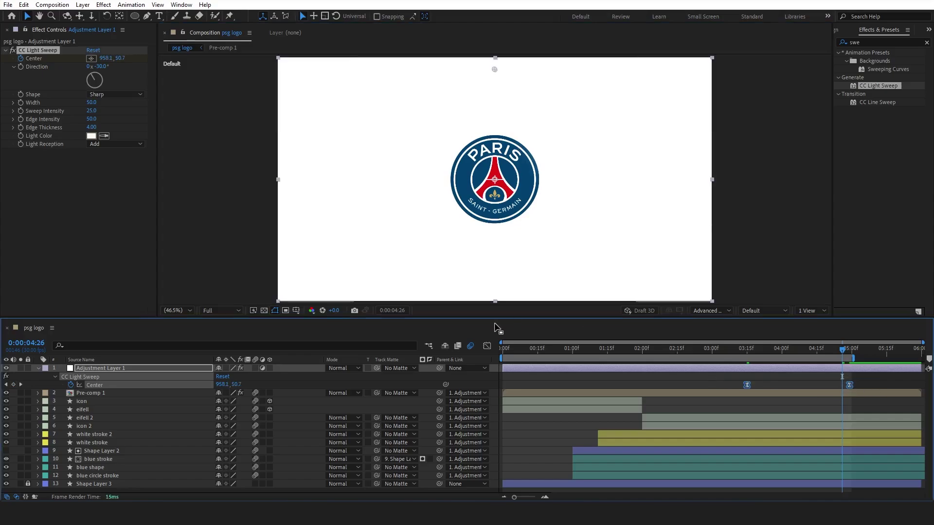
click(486, 346)
drag(834, 470, 778, 470)
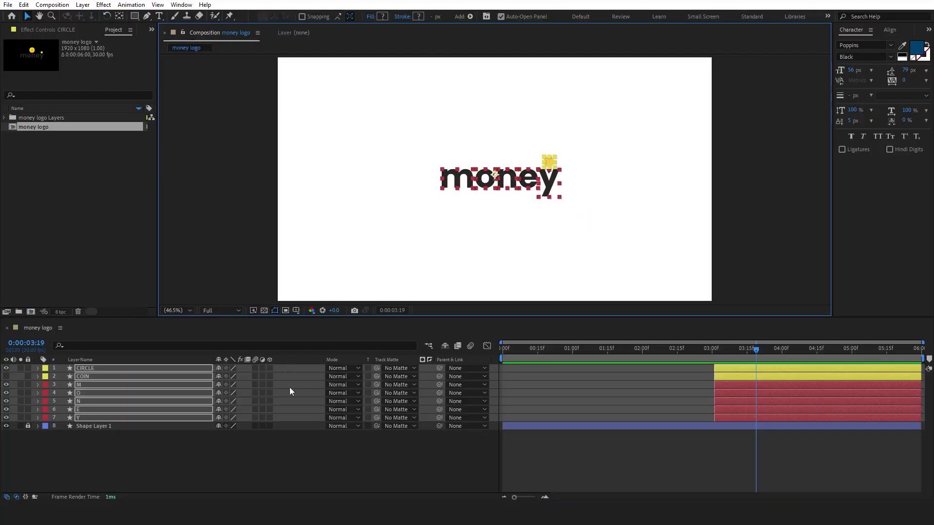
Step: In the money logo composition, draw a horizontal line with a 35 px yellow stroke at the first frame and shift it toward the centre
click(272, 465)
key(Home)
key(g)
click(343, 164)
click(437, 164)
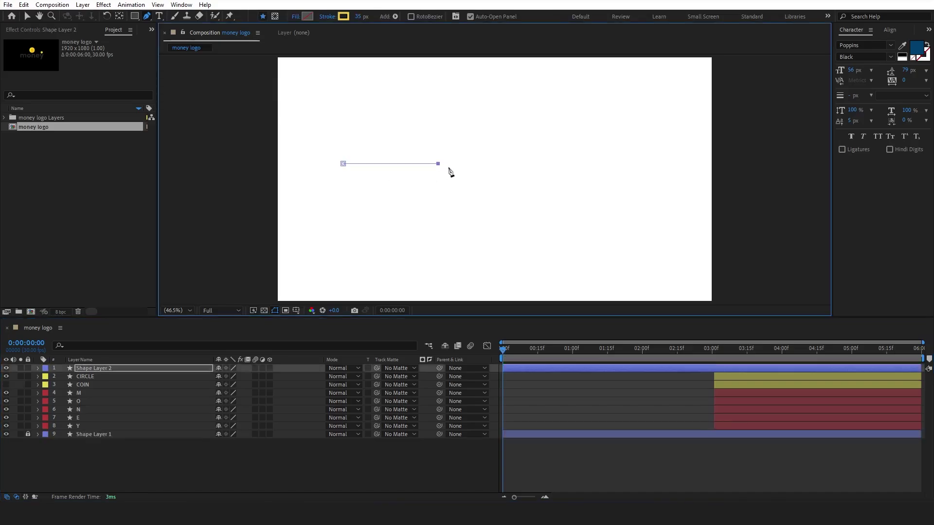
key(v)
drag(416, 167, 441, 179)
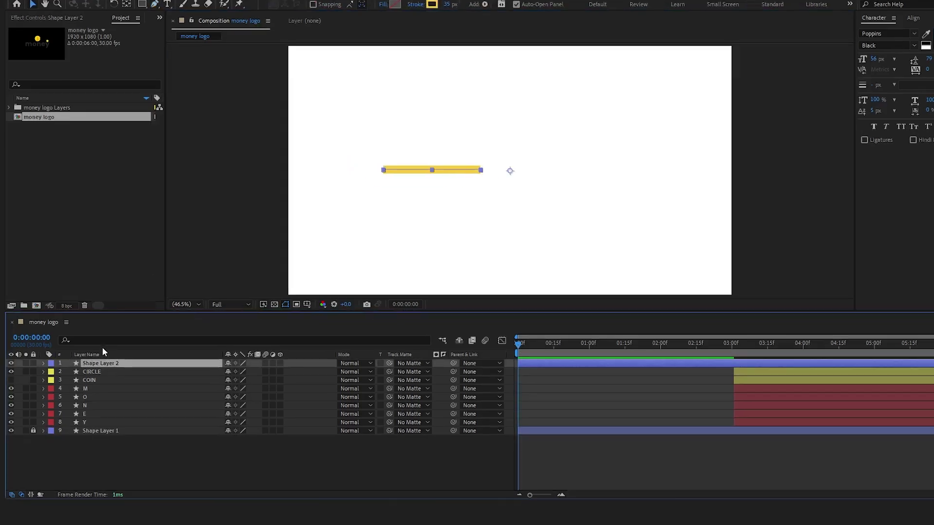
Step: Set the Line Cap of the yellow line's stroke to Round Cap
click(100, 344)
text(cap)
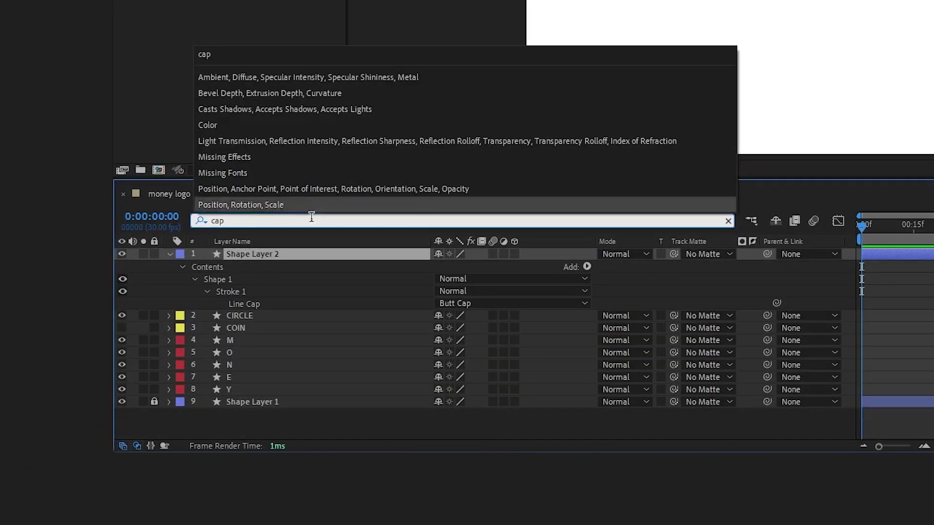
click(479, 303)
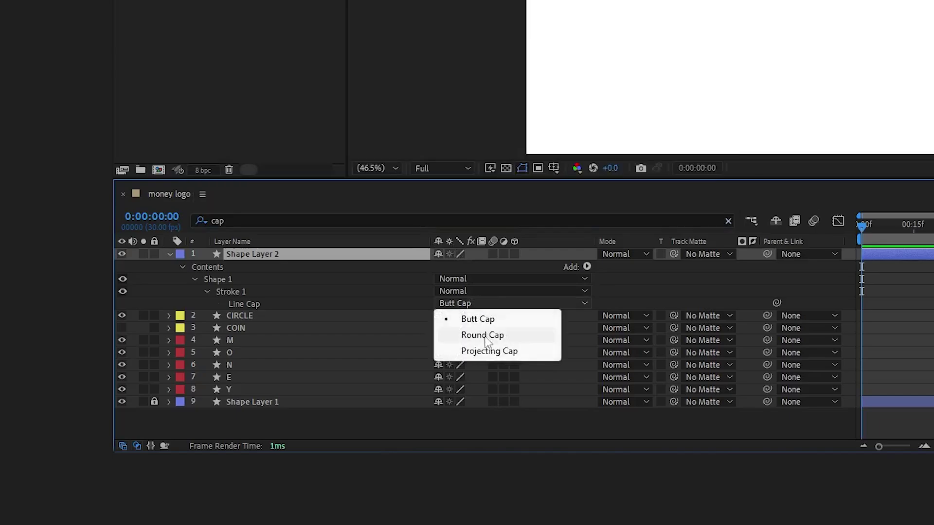
click(480, 334)
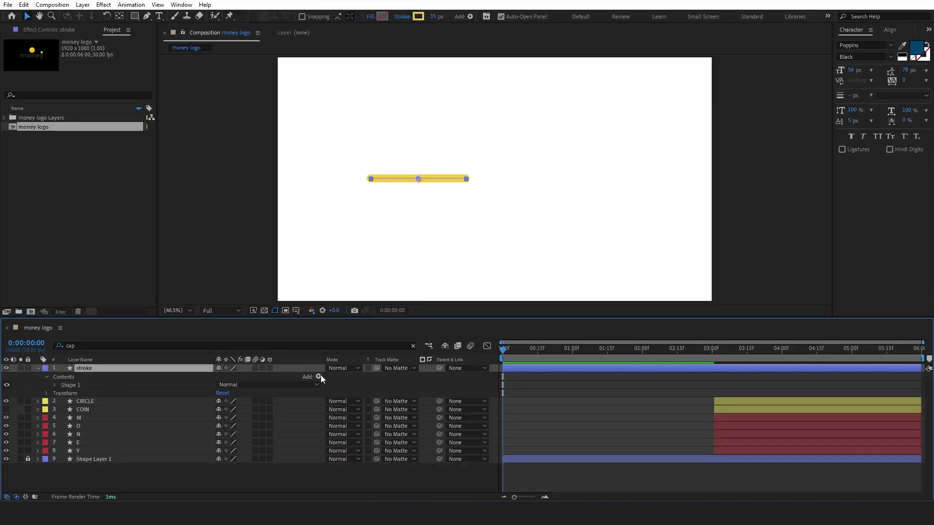
Step: Add a Zig Zag operator to the stroke layer and set its Points to Smooth
click(318, 377)
click(345, 368)
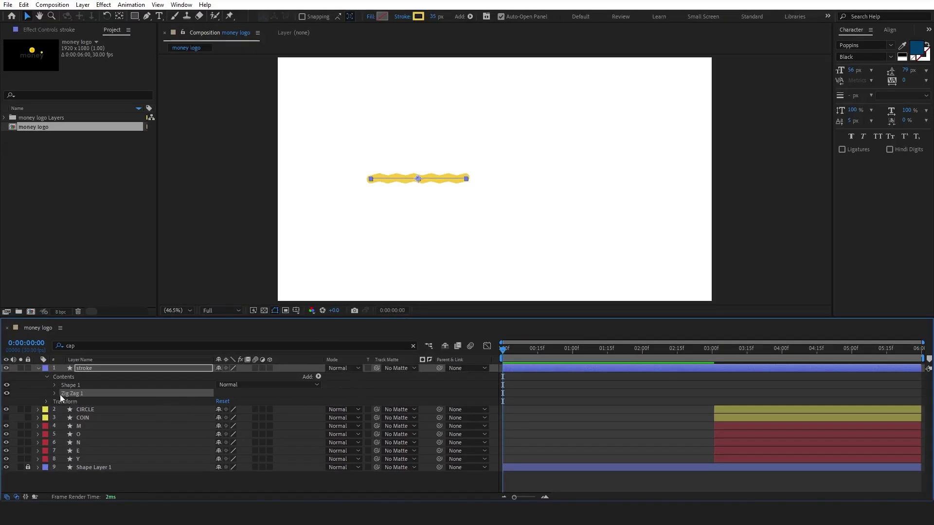
click(54, 393)
click(228, 418)
click(241, 437)
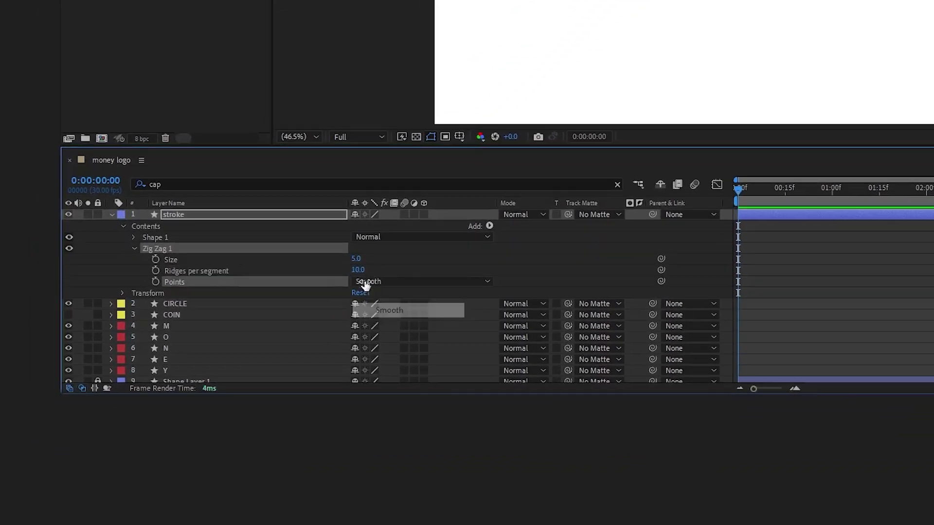
Step: Set the Zig Zag Size to 23 and its Ridges per segment to 5
drag(357, 258, 363, 258)
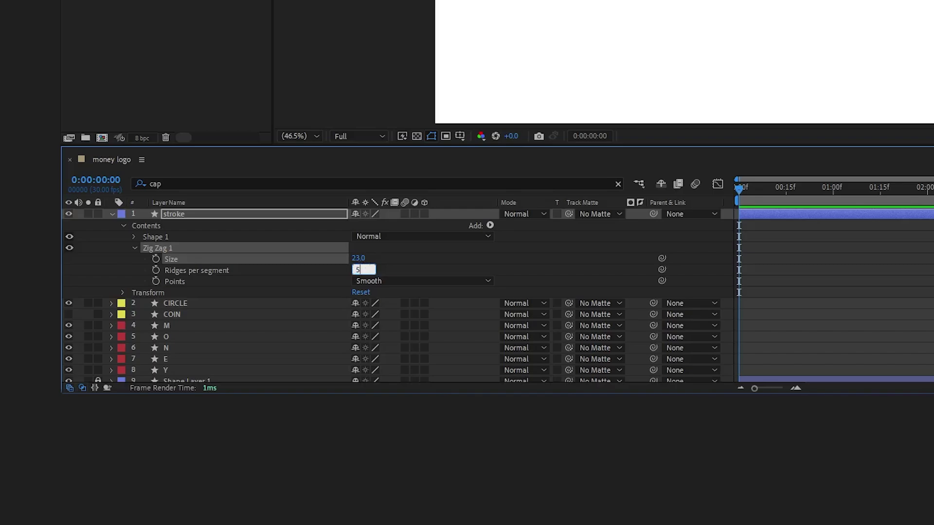
key(Return)
click(181, 245)
click(112, 214)
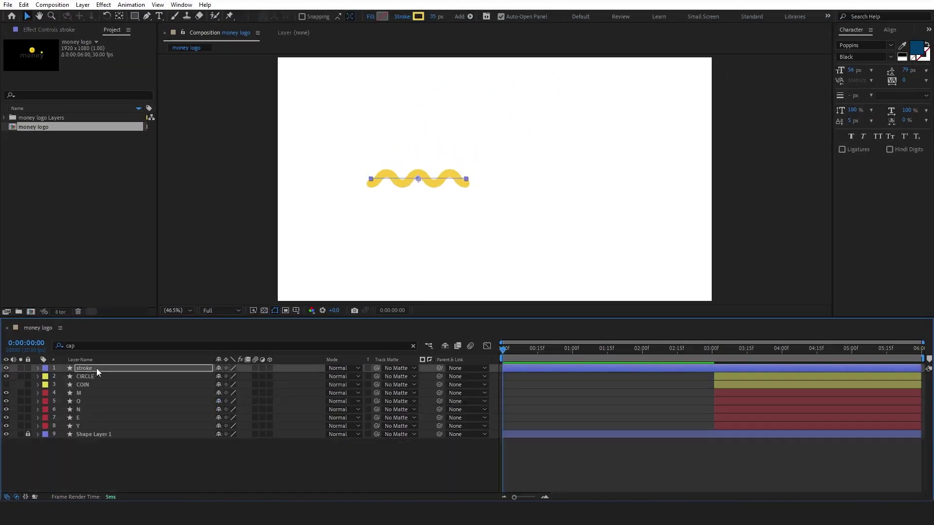
Step: Add a Trim Paths operator to the stroke layer and expand its properties
click(97, 369)
click(38, 368)
click(319, 376)
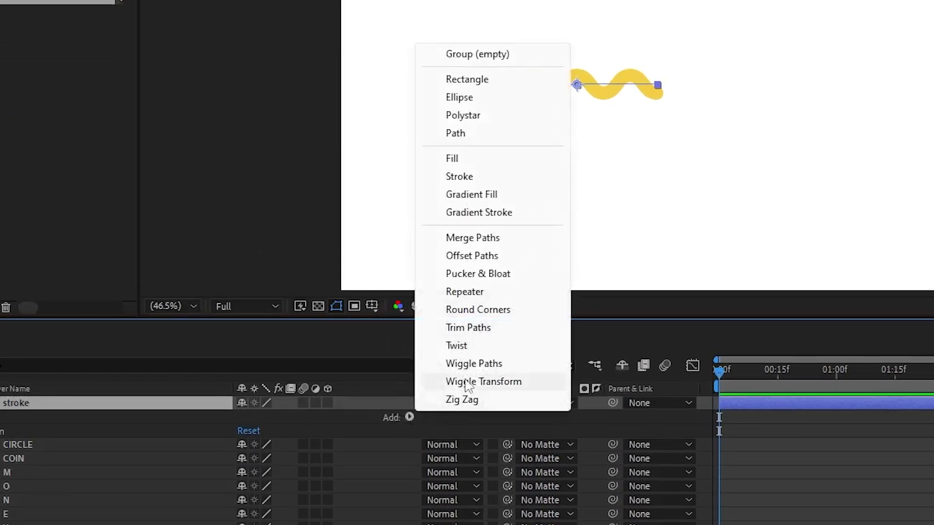
click(468, 329)
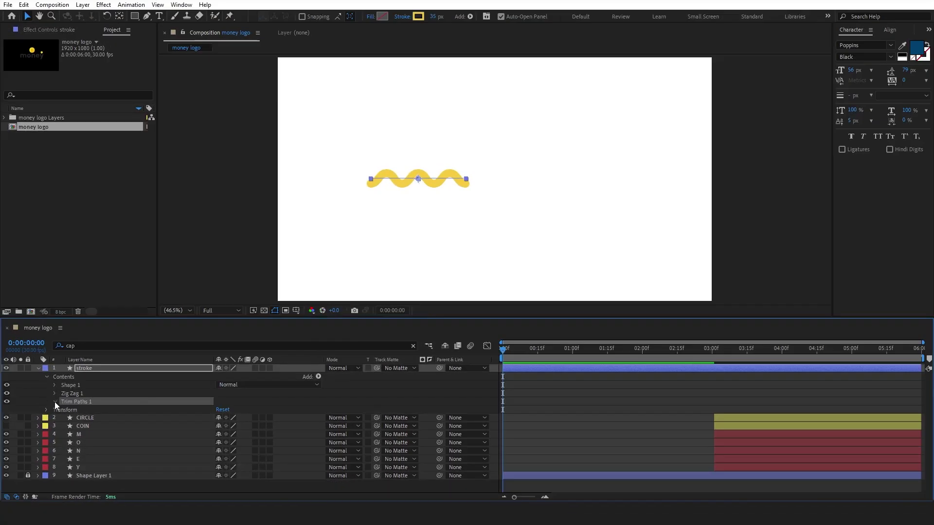
click(55, 402)
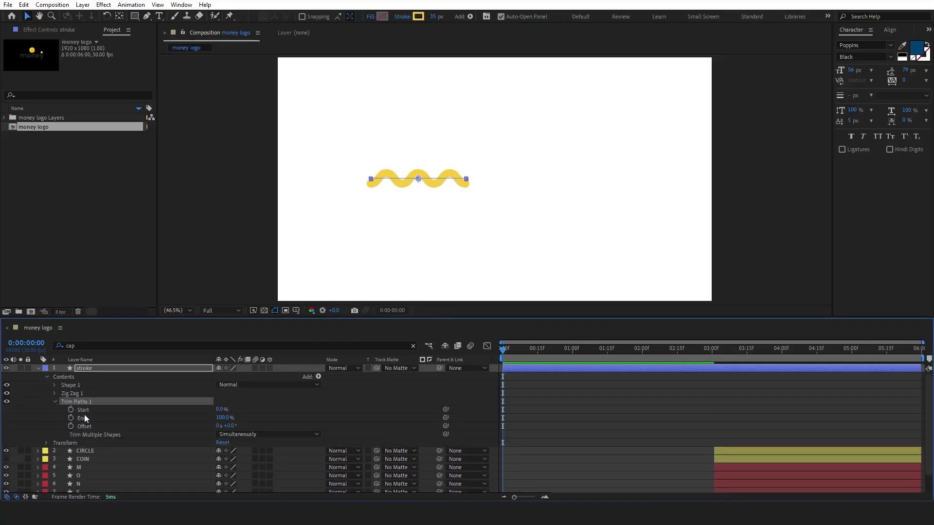
Step: Animate the Trim Paths End from 0% at the first frame to 100% at about 0:00:00:16 with Easy Ease
click(70, 418)
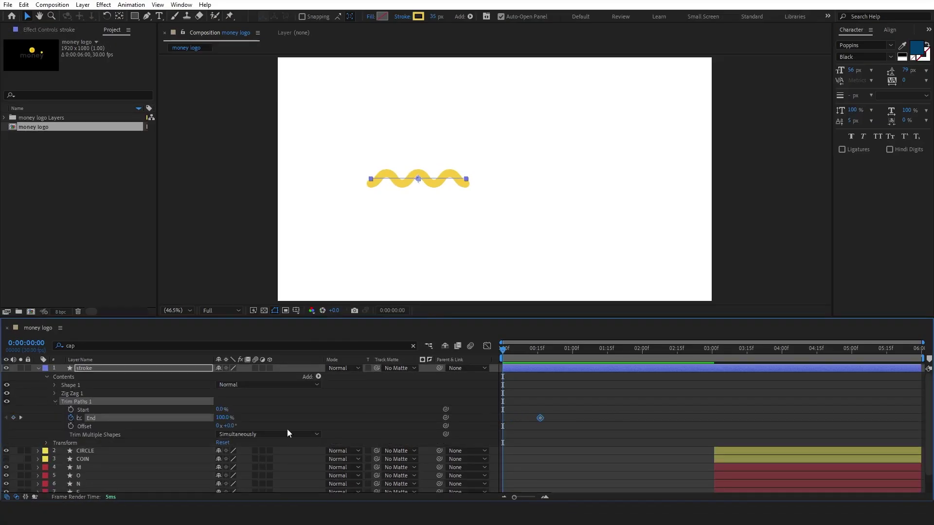
drag(224, 421, 125, 424)
drag(560, 416, 481, 420)
key(F9)
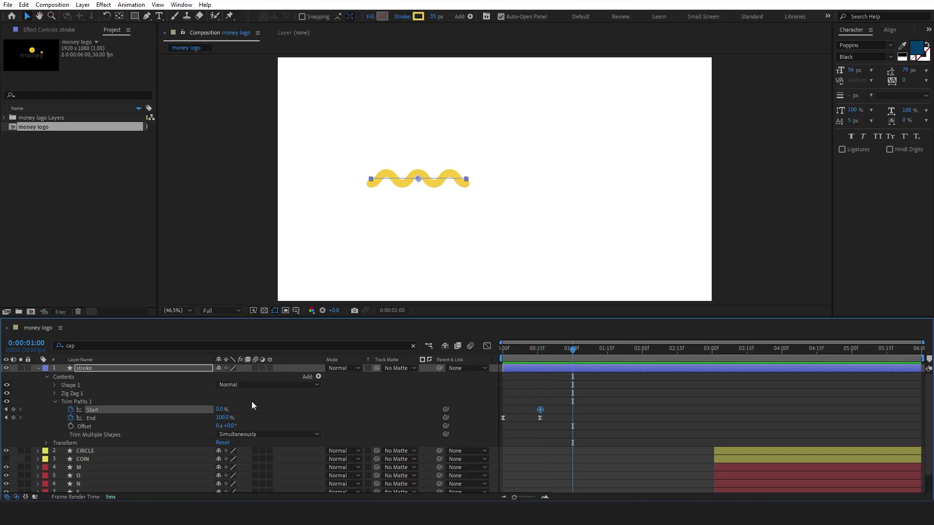
Step: Animate the Trim Paths Start from 0% at about 0:00:00:16 to 100% at 0:00:01:00 and apply Easy Ease to the keyframes
drag(217, 411, 343, 411)
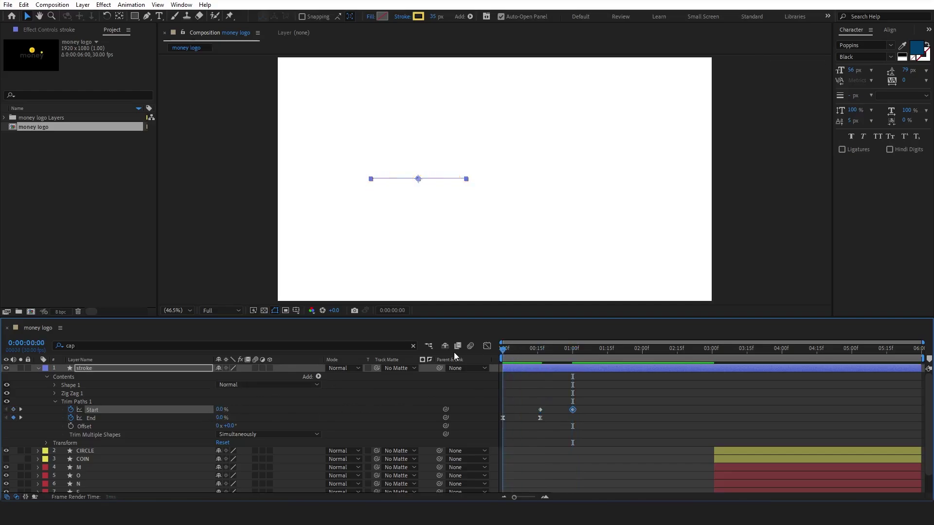
click(527, 407)
drag(594, 427, 486, 406)
key(F9)
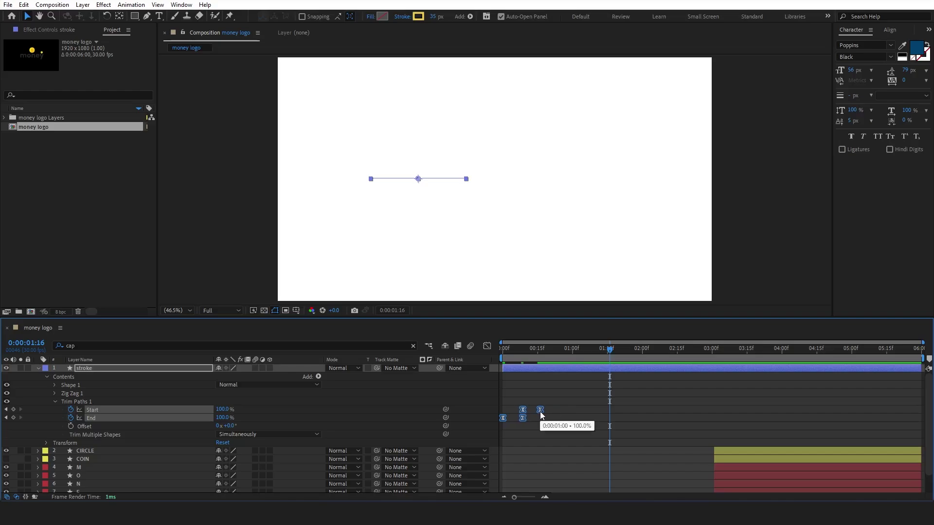
Step: Set the wavy line's stroke width to 20 px while checking it at 0:00:00:06
click(516, 349)
click(435, 16)
text(20)
key(Return)
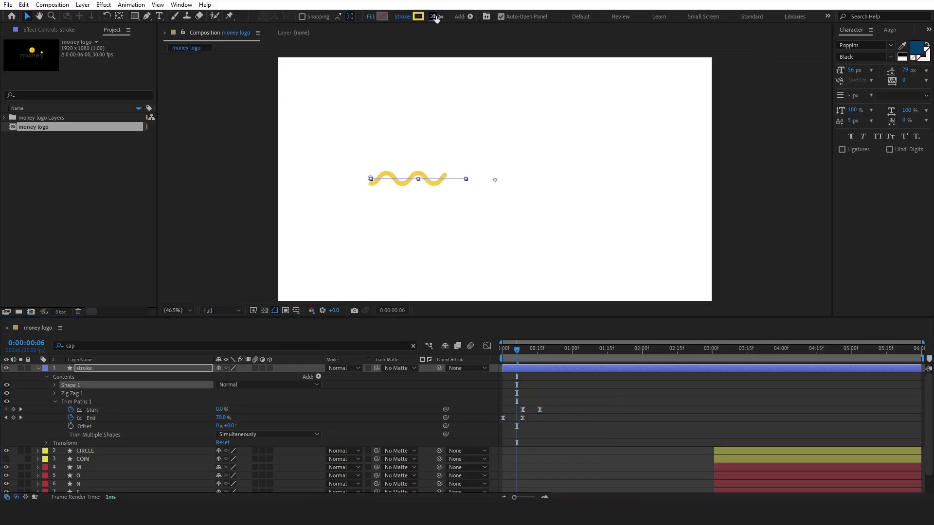
Step: Retime the stroke's Trim Paths by moving the first Start keyframe to about 0:00:00:04 and the second End keyframe to about 0:00:00:11, and preview
click(520, 349)
drag(522, 409, 519, 410)
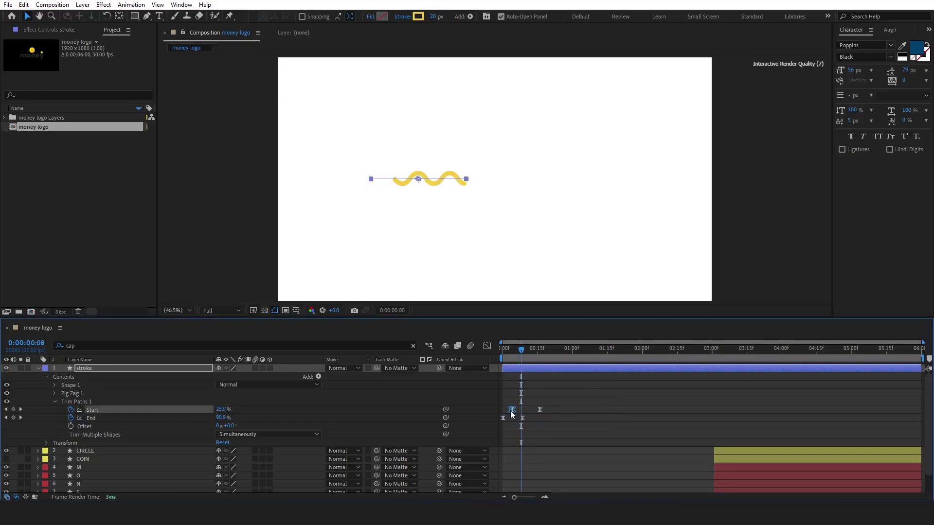
drag(510, 354, 497, 354)
drag(523, 417, 528, 418)
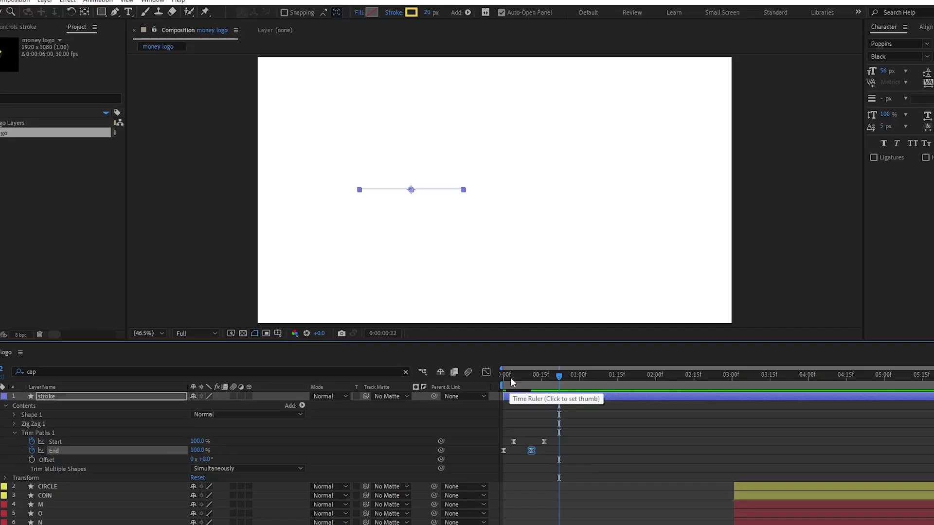
drag(511, 378, 497, 379)
key(space)
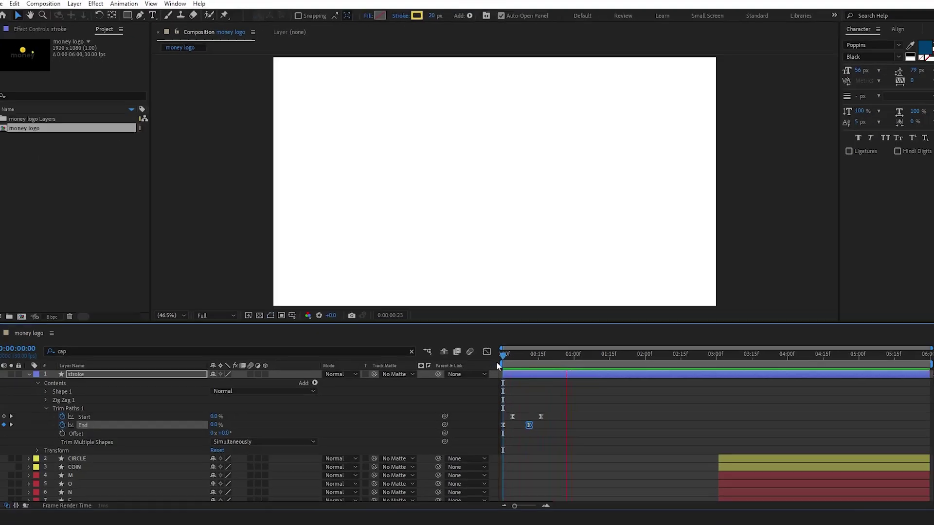
key(space)
Step: End the stroke layer at 0:00:00:16 and place a duplicate of it to the right of the original wavy line
key(u)
key(alt+bracketright)
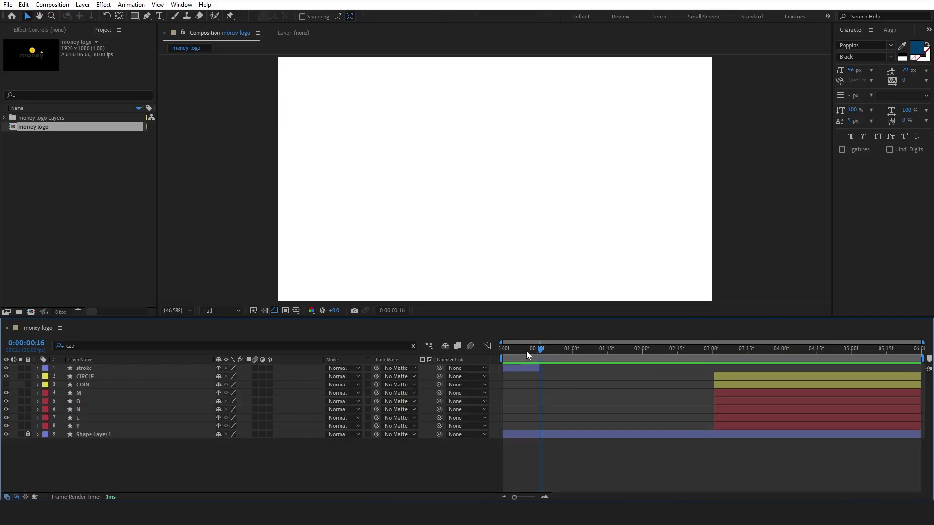
click(526, 352)
click(526, 366)
key(ctrl+d)
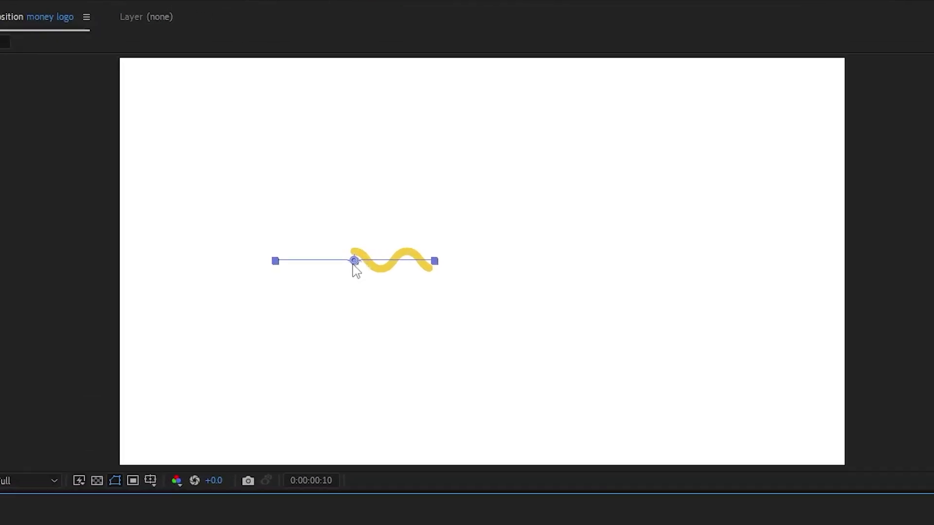
drag(421, 182, 487, 183)
mouse_move(470, 269)
mouse_down()
mouse_move(486, 271)
mouse_move(473, 271)
mouse_up()
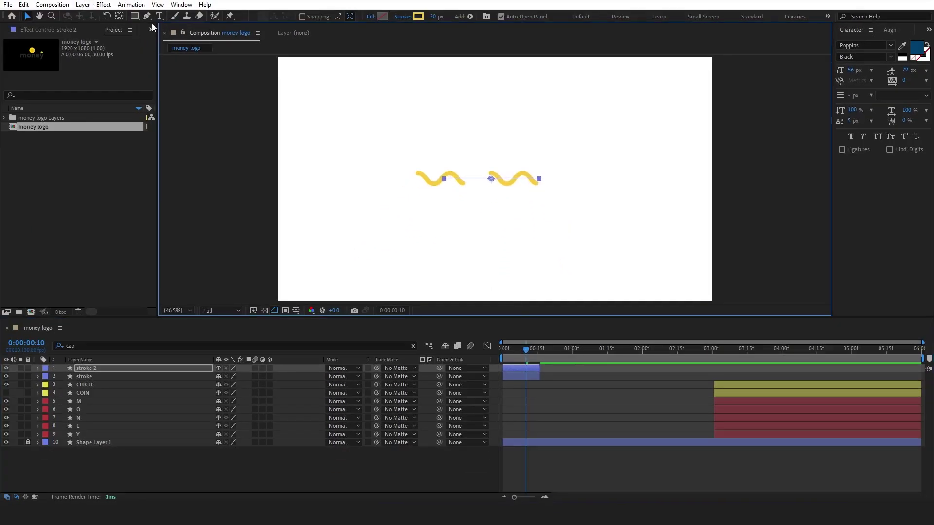
Step: Make the right end point of the duplicated stroke its first vertex and place that stroke on the opposite side of the centre
click(147, 16)
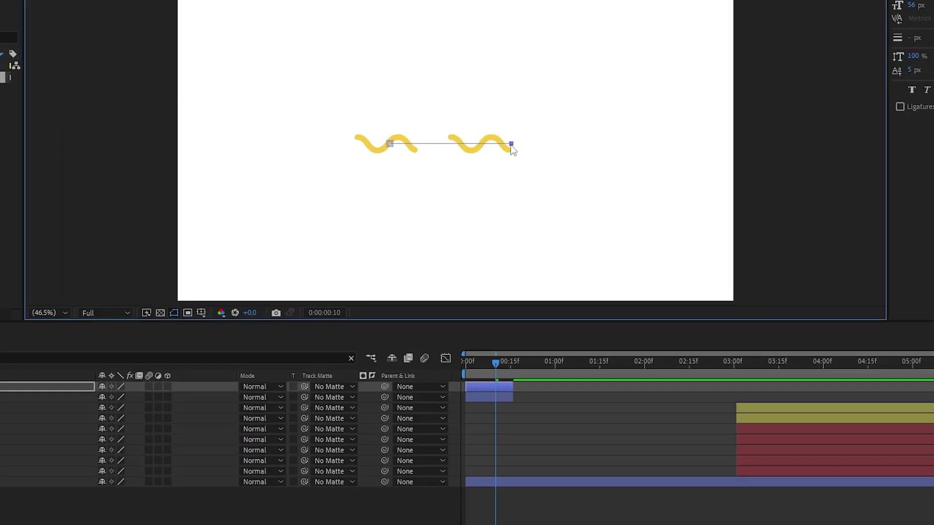
right_click(539, 181)
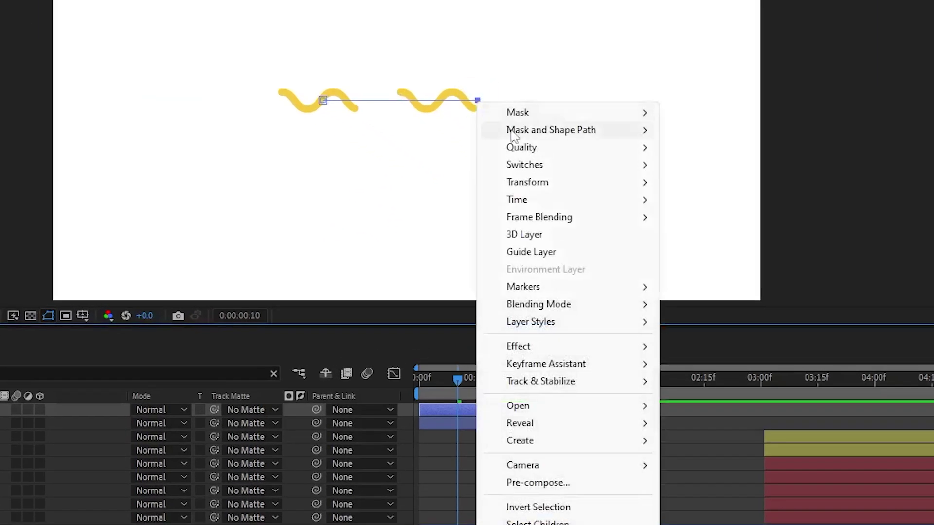
mouse_move(520, 134)
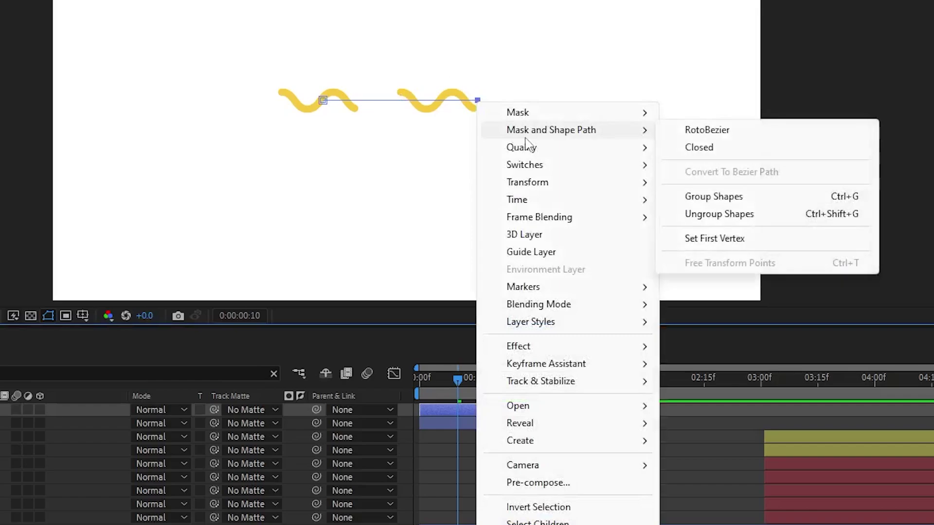
click(725, 239)
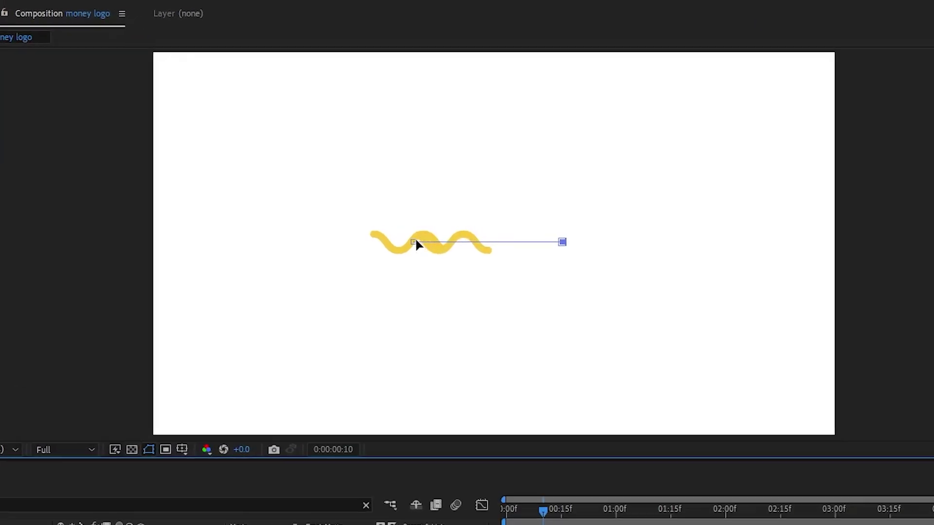
drag(492, 242, 574, 241)
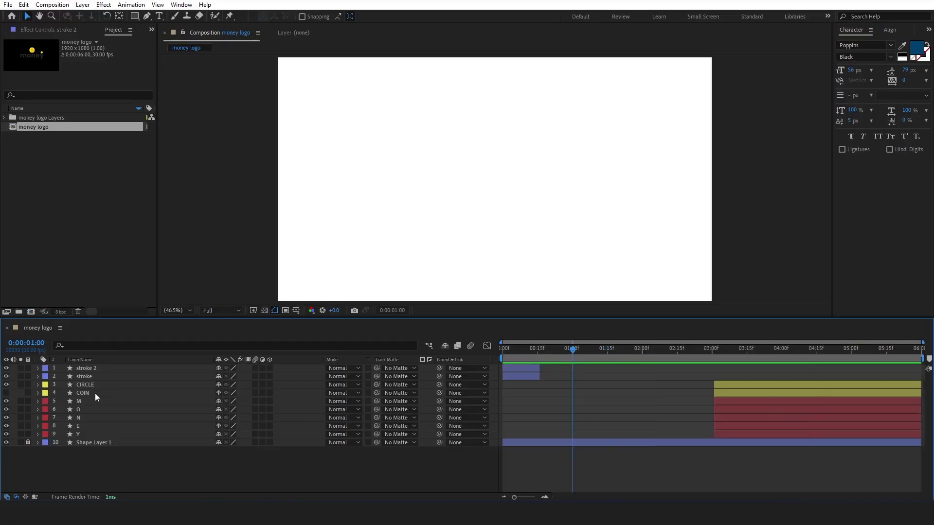
Step: Duplicate the CIRCLE layer, starting the copy at about 0:00:00:11, and add an Offset Paths operator to the copy
click(95, 393)
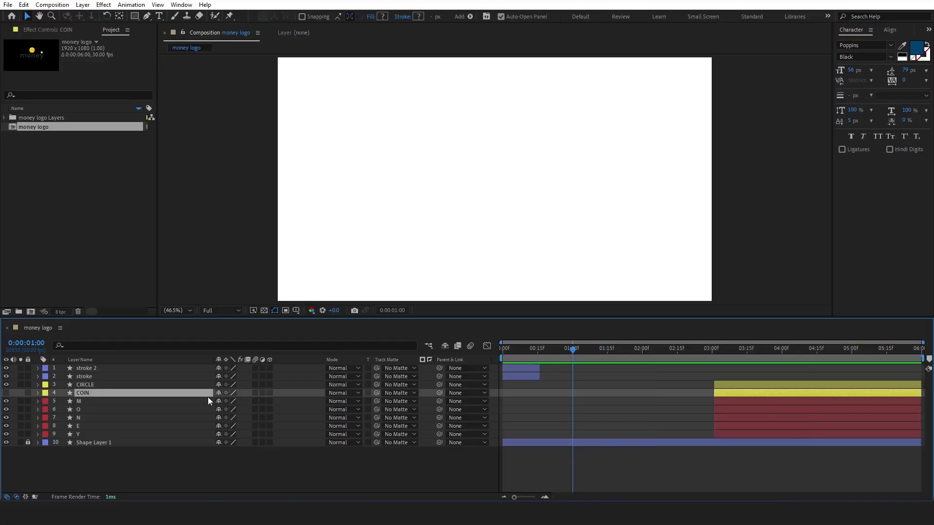
click(139, 385)
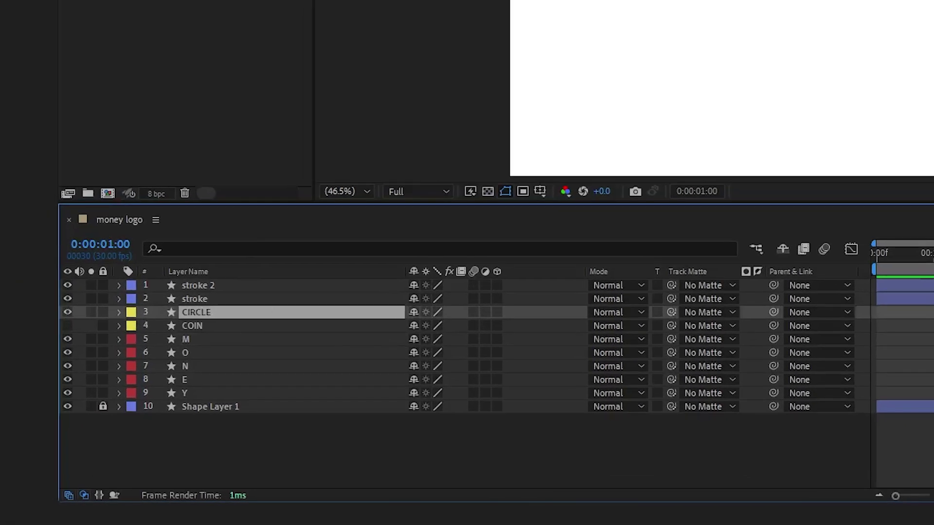
key(ctrl+d)
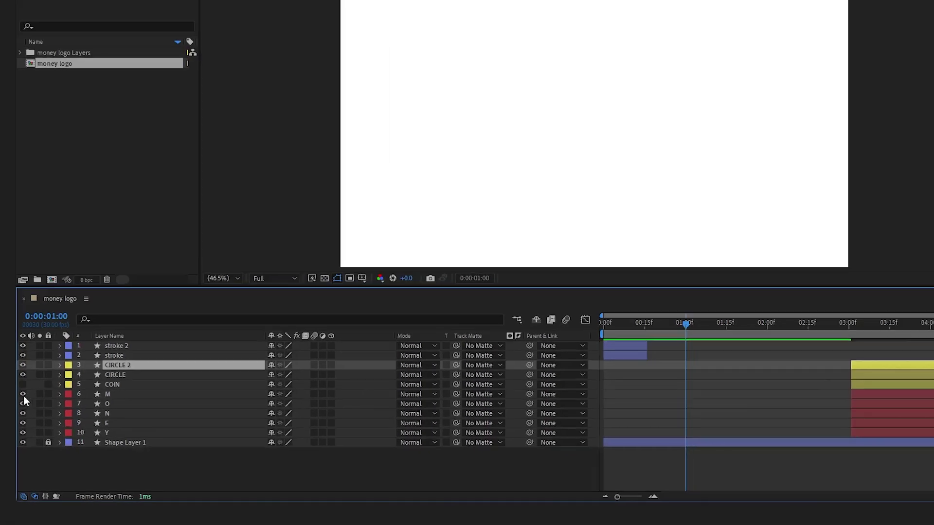
click(119, 312)
click(573, 325)
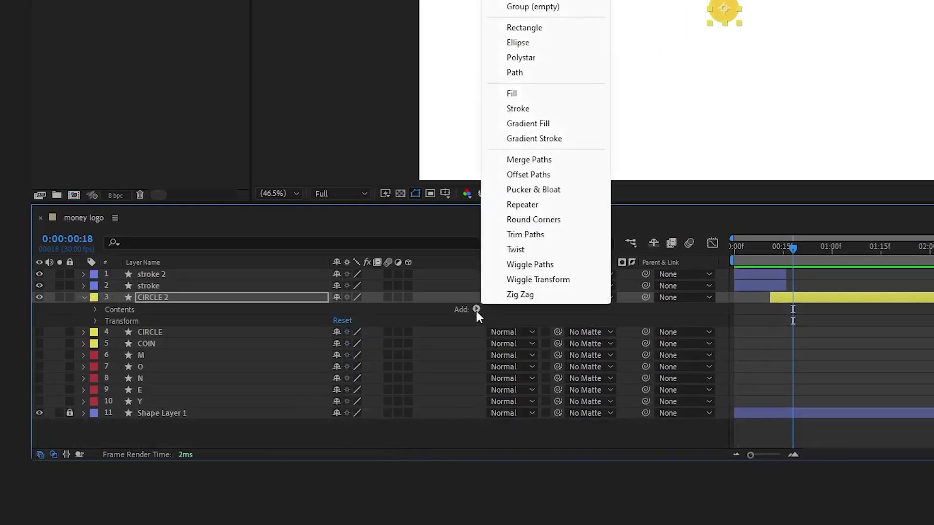
click(528, 175)
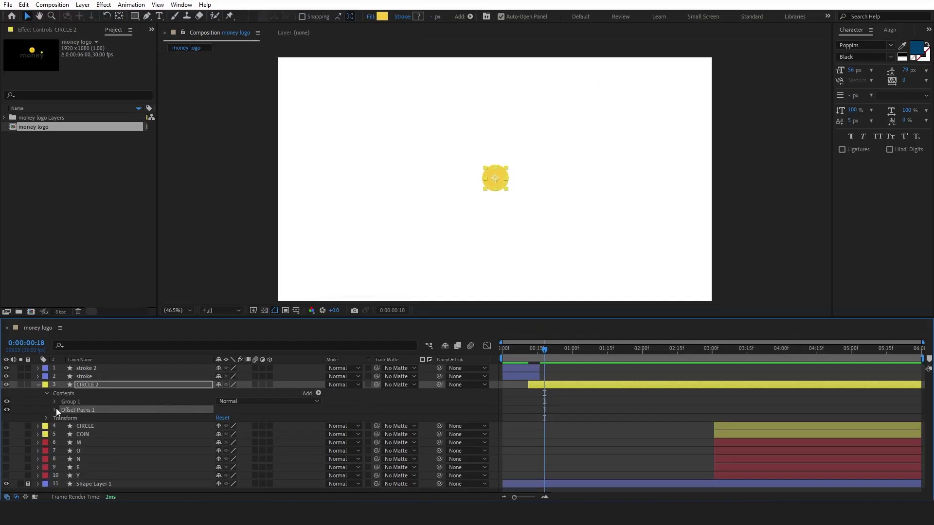
Step: Animate the CIRCLE 2 Offset Paths Amount from -43 at 0:00:00:11 to 0 at 0:00:00:18 and preview it
click(55, 409)
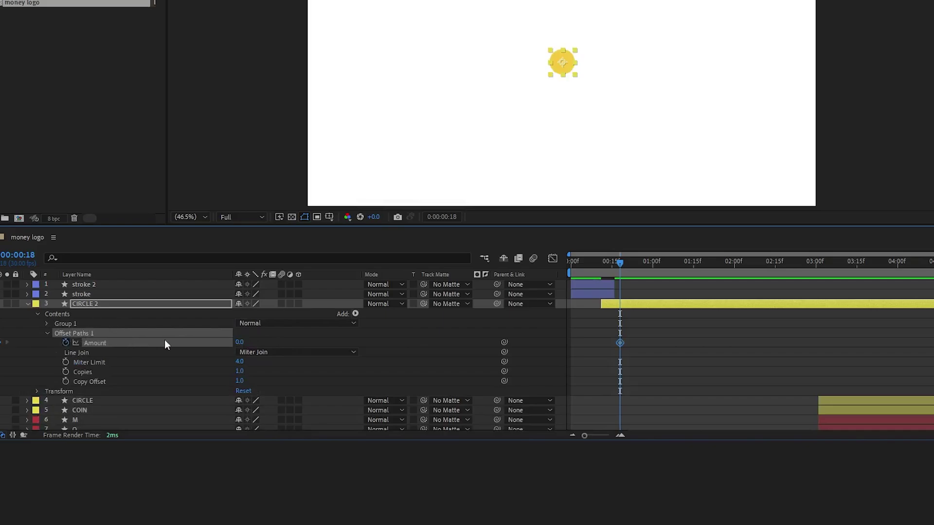
drag(622, 260, 601, 265)
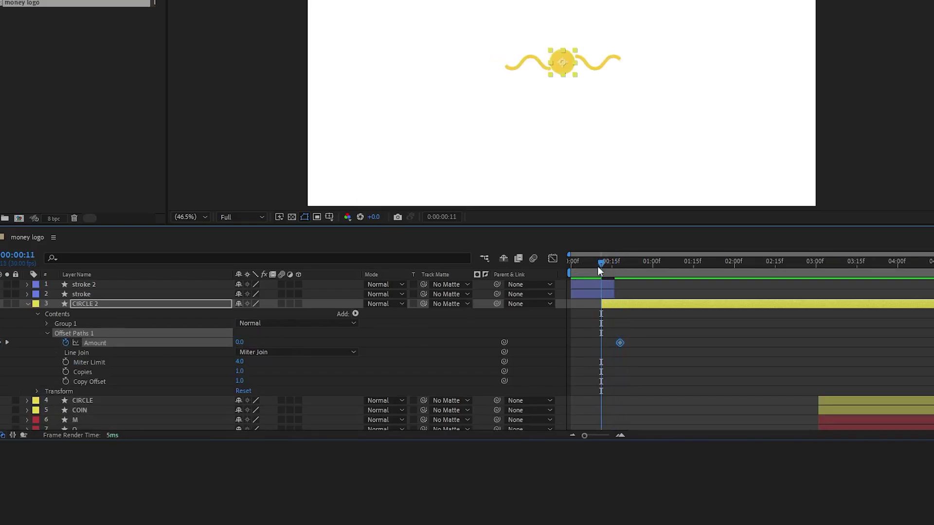
drag(218, 346, 214, 346)
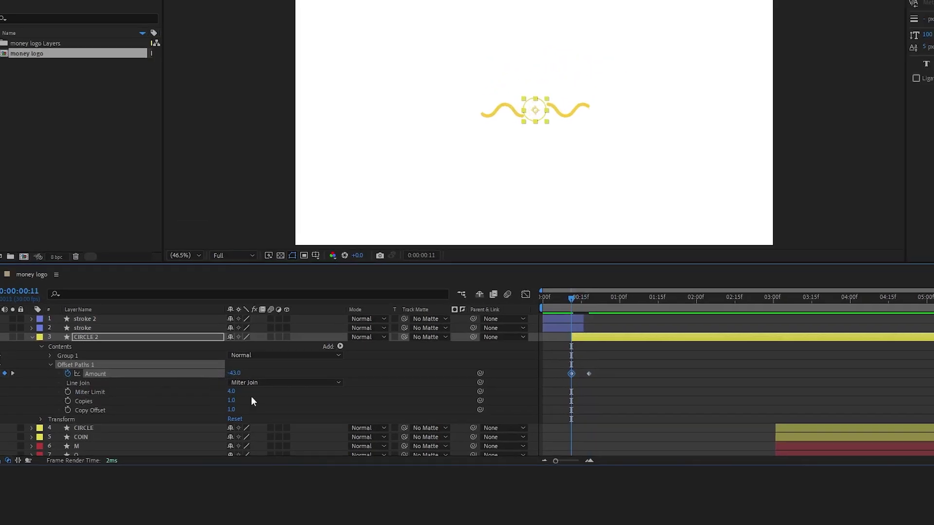
drag(577, 263, 563, 264)
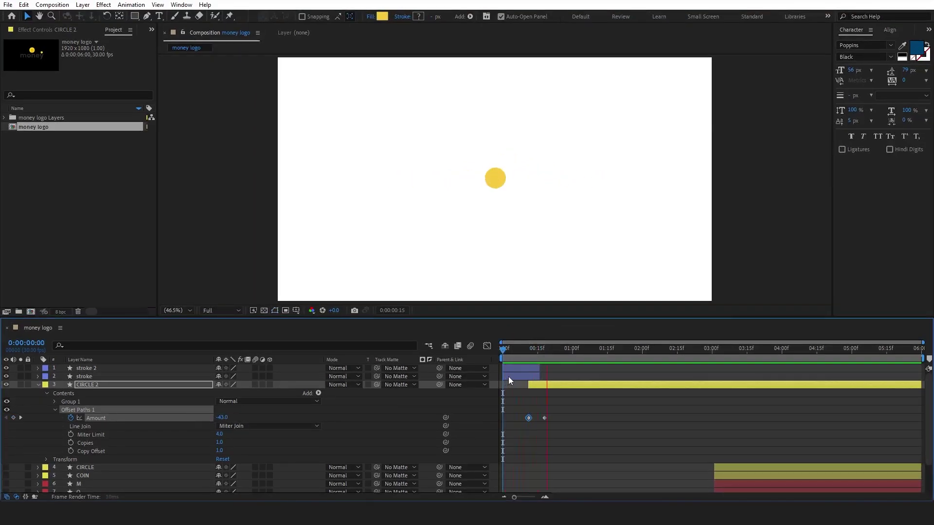
Step: Start CIRCLE 2 earlier, at about 0:00:00:04, with eased Amount keyframes, and reposition both wavy strokes around the circle
click(528, 348)
drag(548, 384, 543, 385)
click(527, 368)
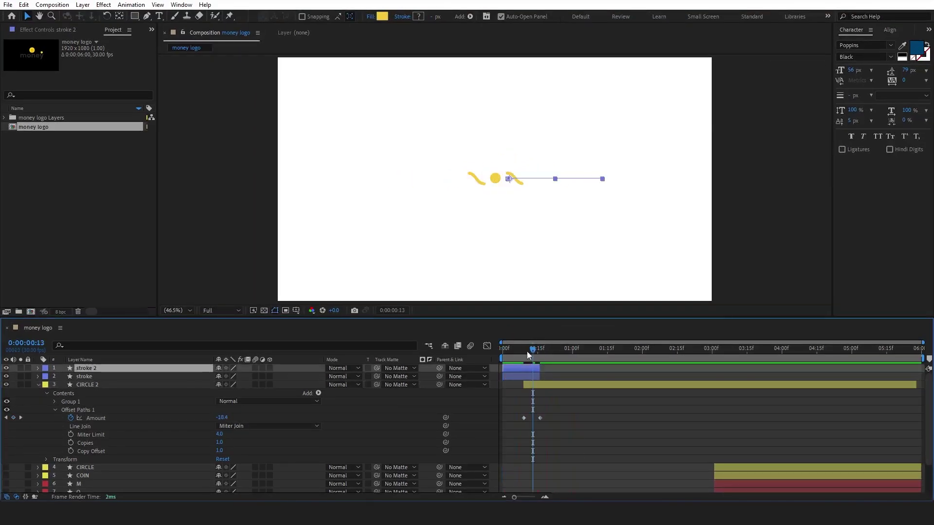
drag(509, 179, 492, 179)
click(521, 377)
drag(492, 179, 487, 179)
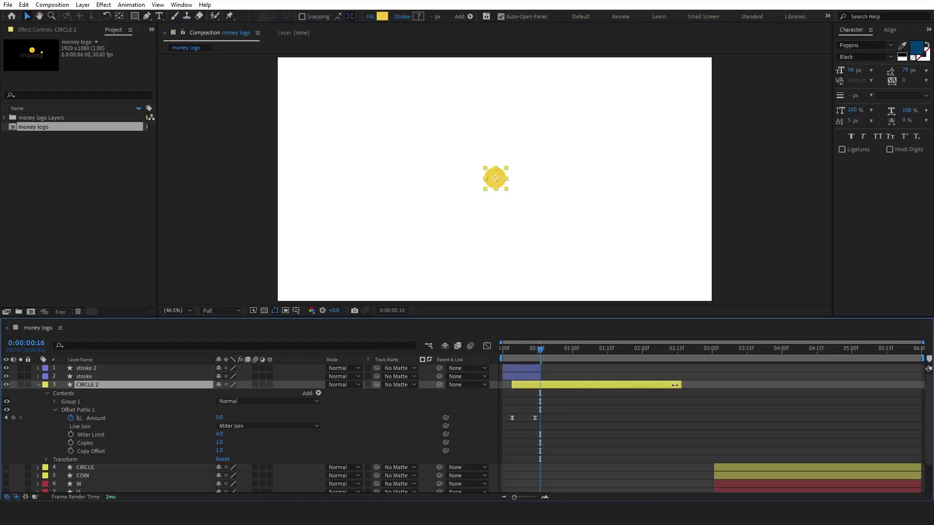
Step: Trim CIRCLE 2 to end at about 0:00:00:20 and duplicate it, placing the copy directly beneath it
drag(680, 384, 548, 387)
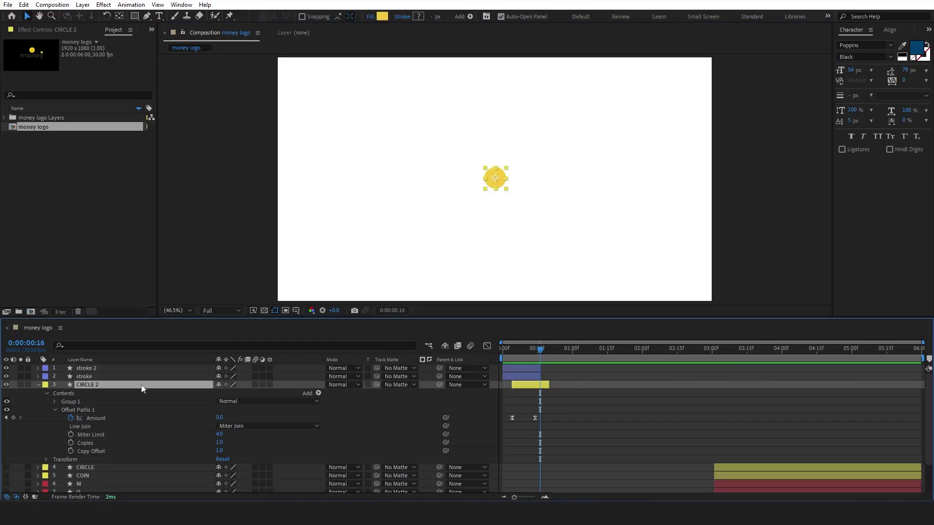
click(42, 384)
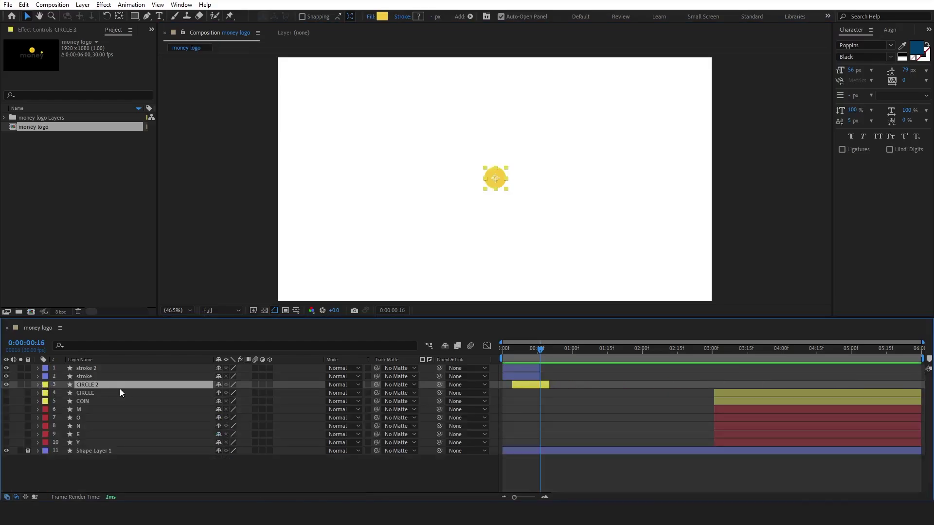
key(ctrl+d)
drag(92, 384, 95, 395)
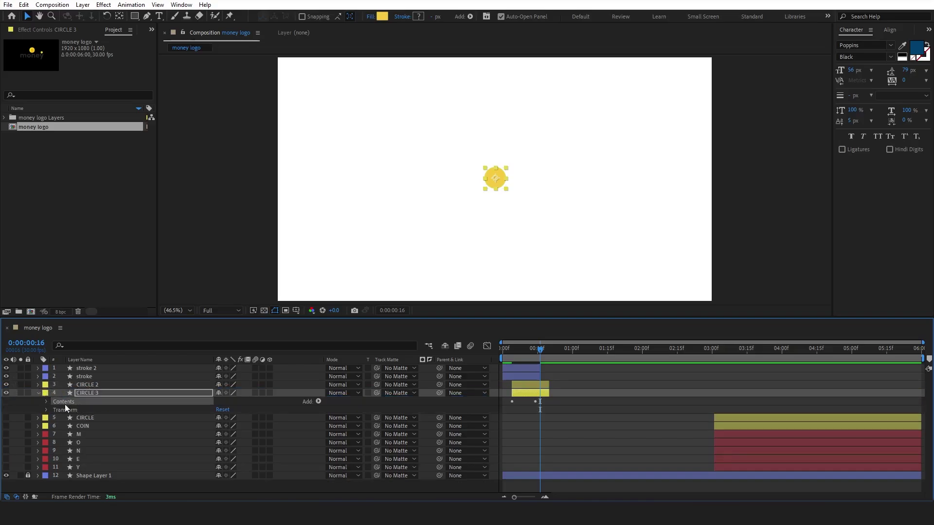
Step: Remove Offset Paths from CIRCLE 3 and start that layer at 0:00:00:16, ending CIRCLE 2 at the same frame
click(47, 401)
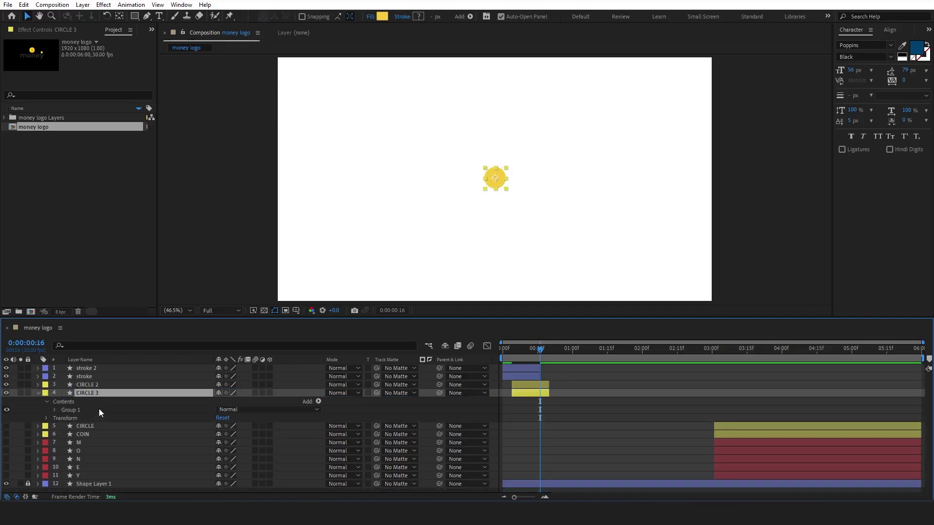
click(38, 393)
drag(534, 395, 556, 396)
drag(548, 384, 539, 385)
click(542, 394)
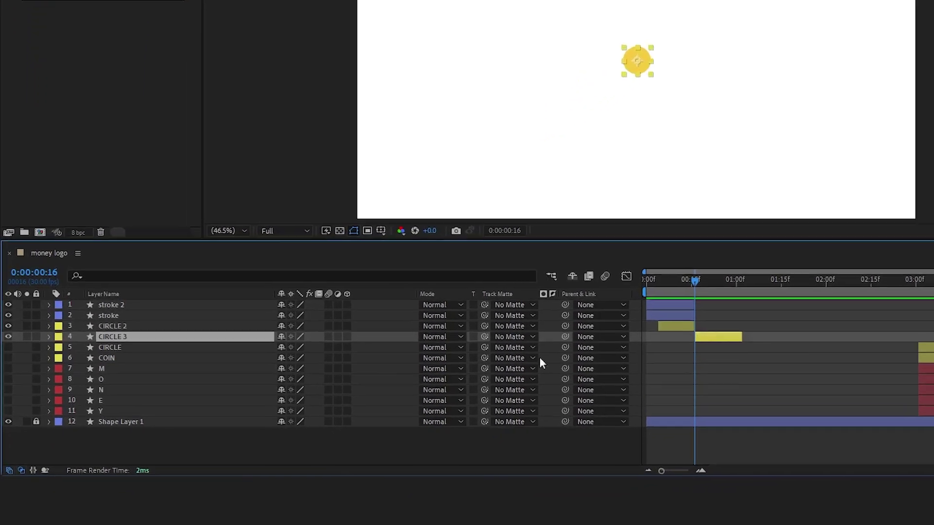
Step: Keyframe CIRCLE 3's Position at 0:00:00:16 and lower the circle to 962.4, 564 at 0:00:00:22
key(p)
click(89, 325)
key(Page_Down)
key(Page_Down)
key(Page_Down)
key(Page_Down)
key(Page_Down)
key(Page_Down)
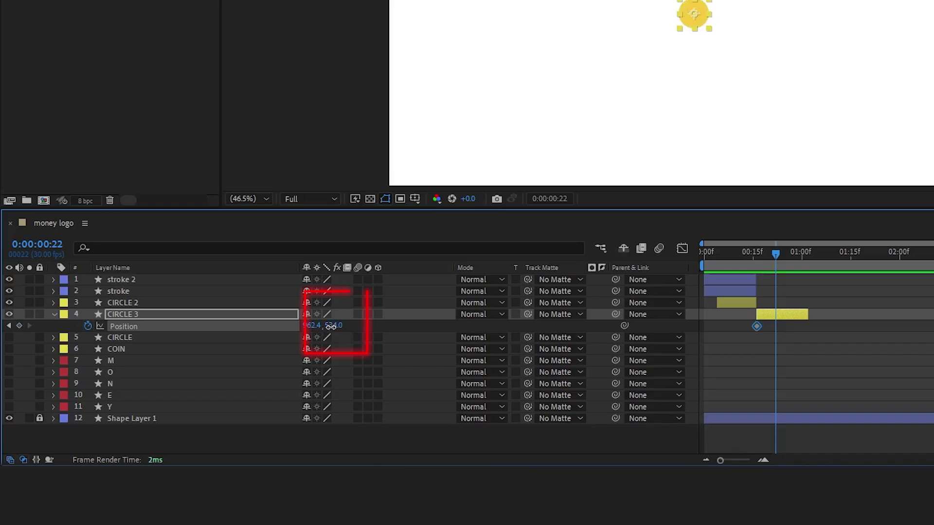
drag(336, 325, 351, 326)
Step: Raise CIRCLE 3 to Position 962.4, 334 at 0:00:01:01
drag(775, 245, 808, 257)
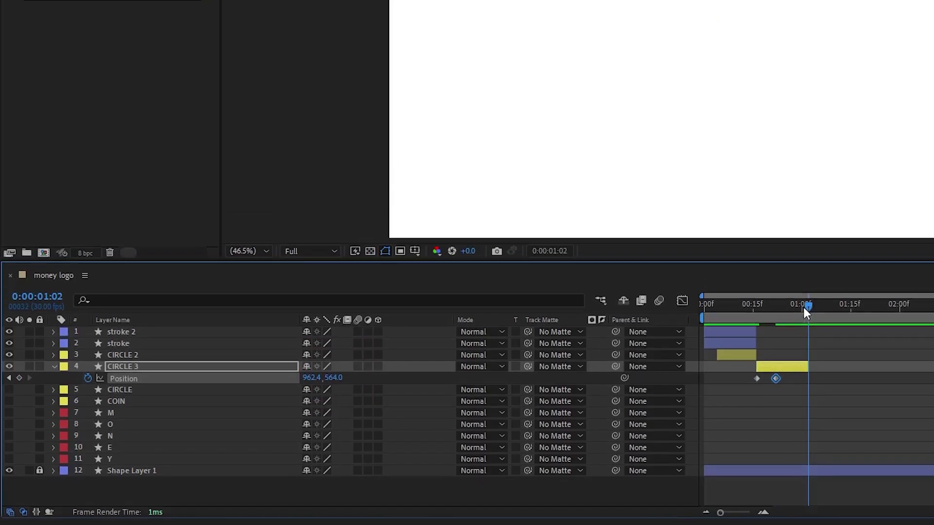
drag(803, 307, 804, 308)
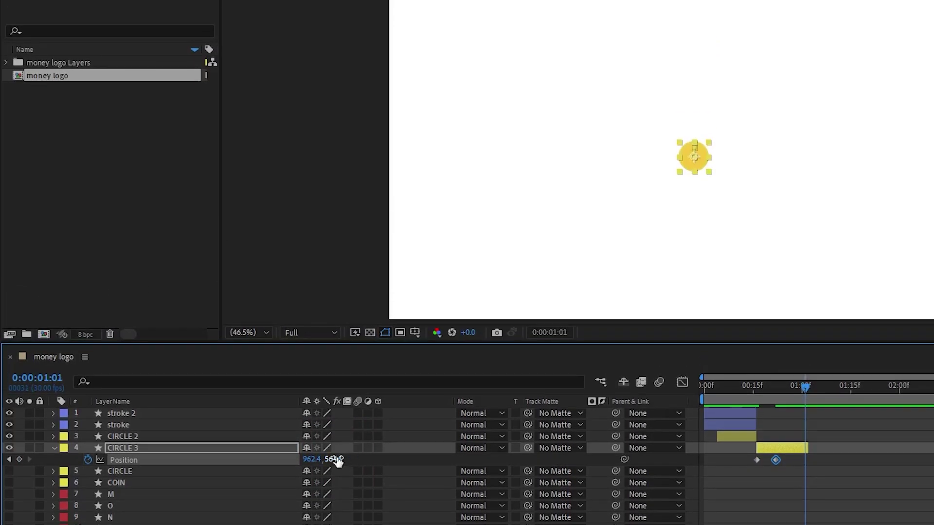
drag(335, 379, 180, 383)
drag(180, 465, 172, 465)
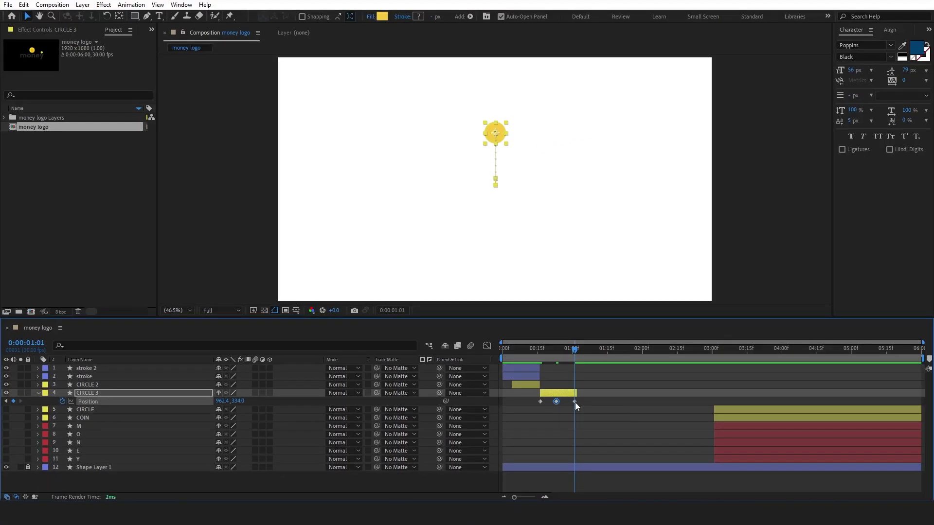
Step: Apply Easy Ease to CIRCLE 3's Position keyframes and shape the speed graph with an early peak on the drop and a late peak on the rise
drag(823, 462, 721, 459)
key(F9)
click(487, 347)
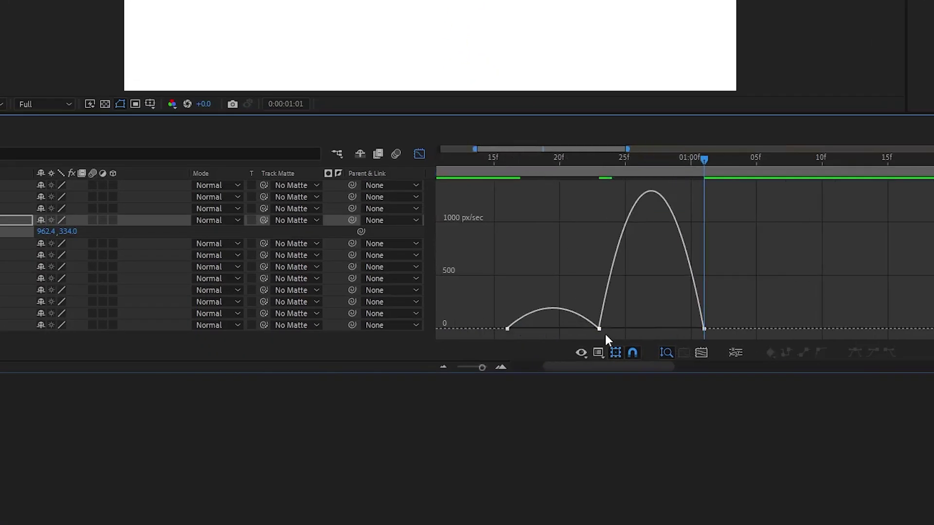
drag(582, 328, 522, 327)
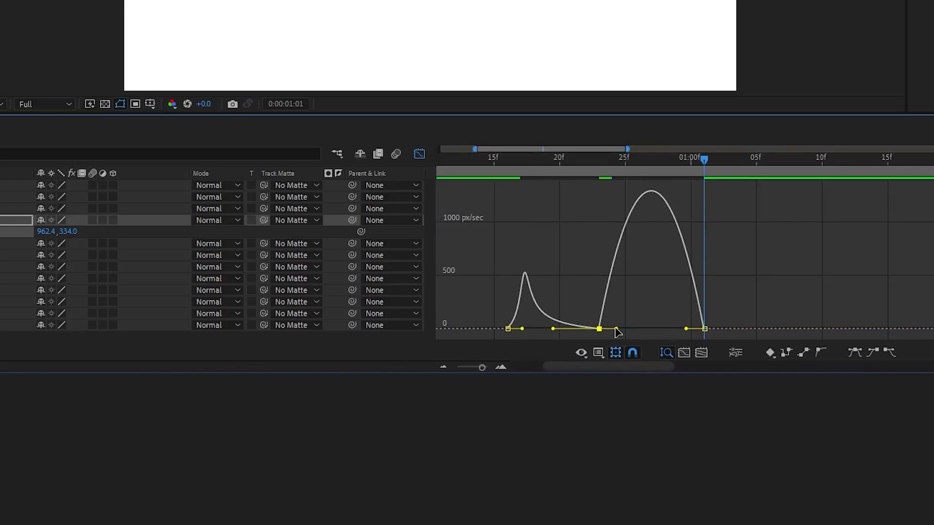
drag(617, 330, 651, 329)
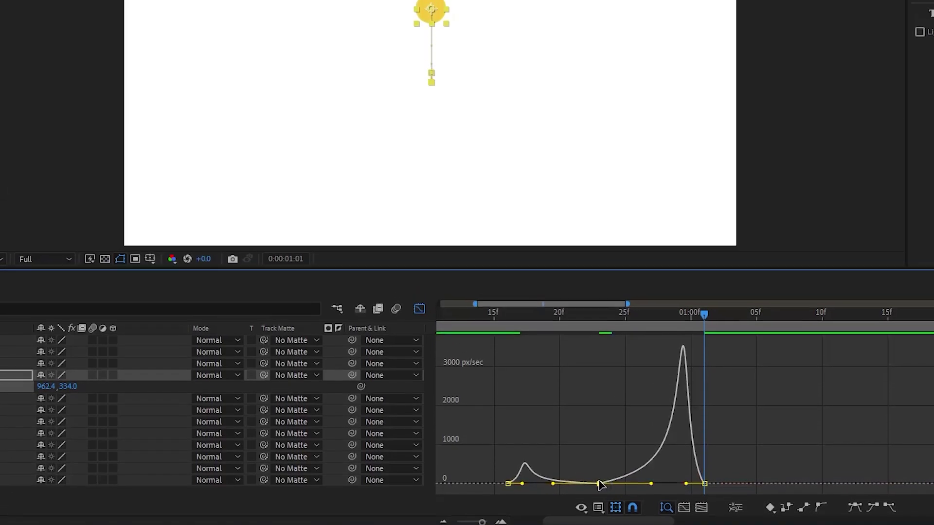
Step: Raise the speed of CIRCLE 3's middle Position keyframe slightly above zero in the speed graph and preview the animation
double_click(599, 483)
click(277, 209)
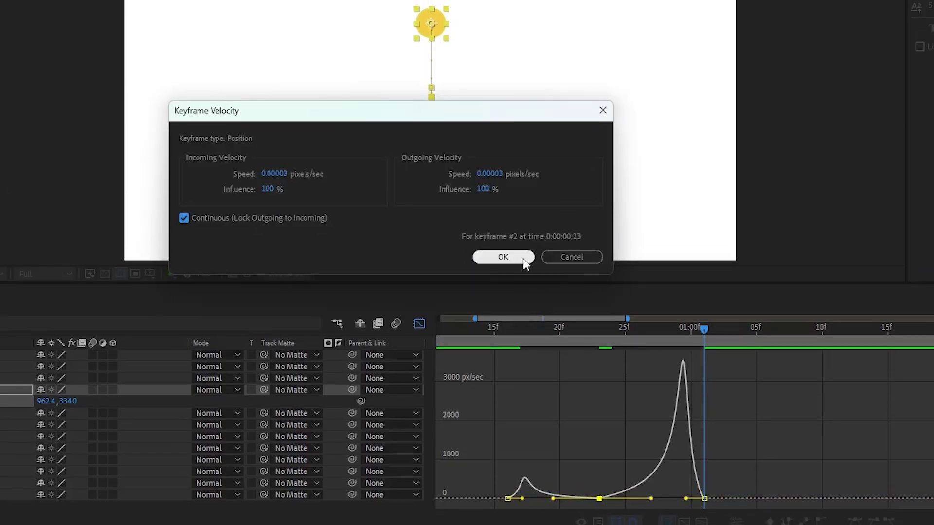
click(503, 257)
drag(598, 499, 597, 496)
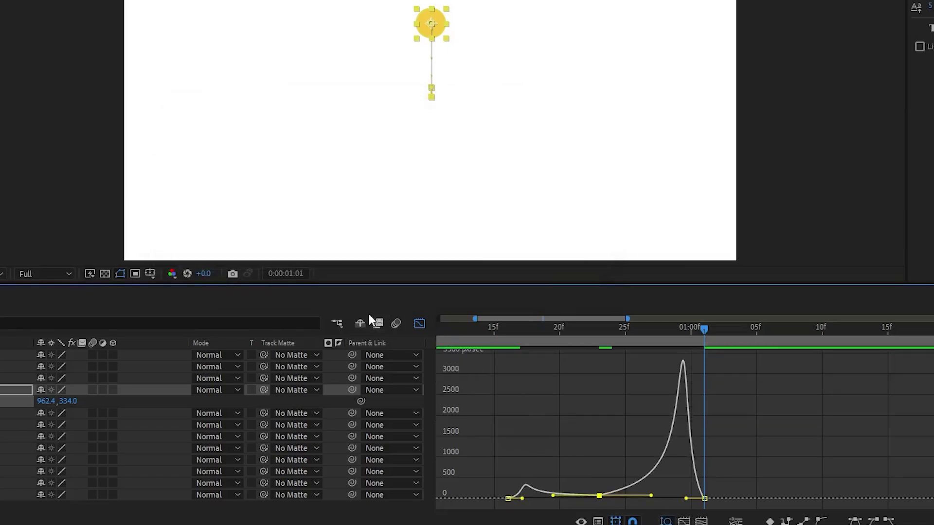
click(419, 324)
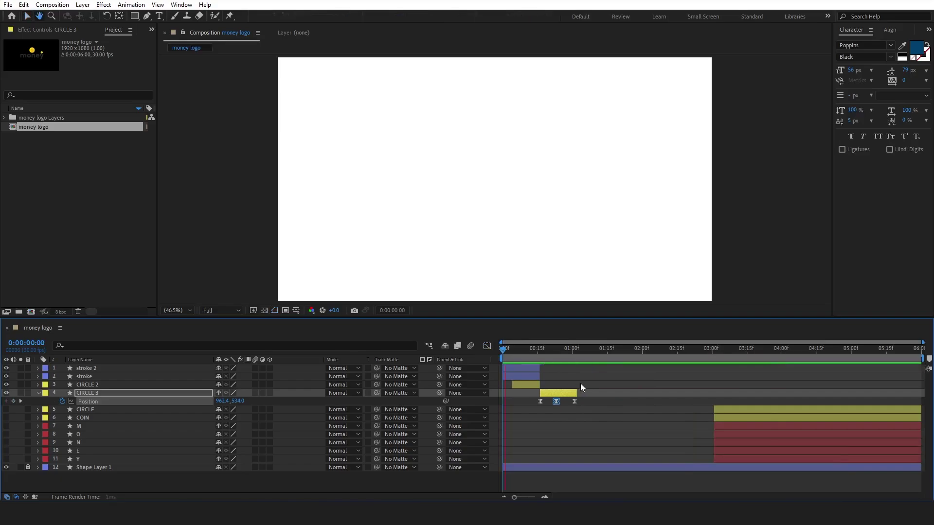
key(space)
Step: Move the COIN layer to the top of the stack, give it a peach label and start it at 0:00:01:01
mouse_move(100, 418)
mouse_down()
mouse_move(106, 376)
mouse_move(180, 366)
mouse_up()
click(45, 368)
click(73, 254)
drag(714, 368, 576, 377)
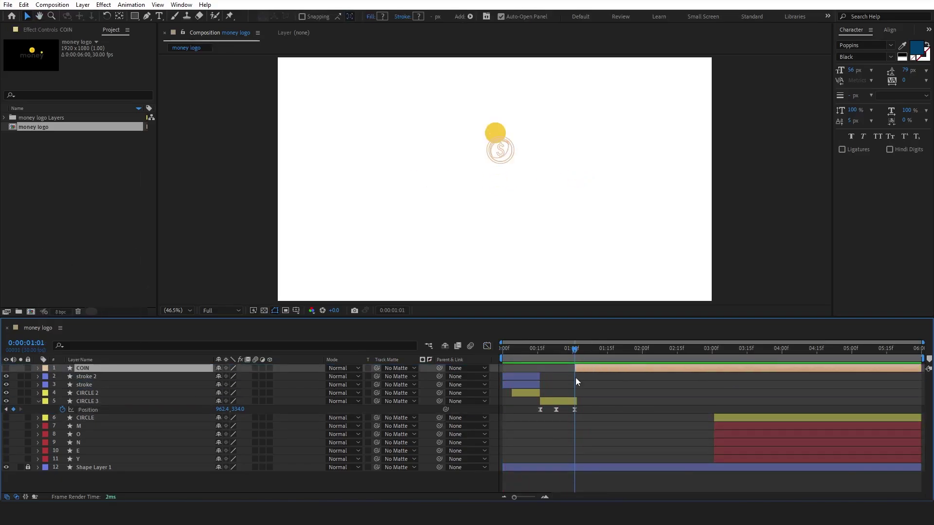
Step: Fit the visible coin over the yellow circle at 52.4% scale and make COIN a 3D layer
drag(501, 148, 497, 131)
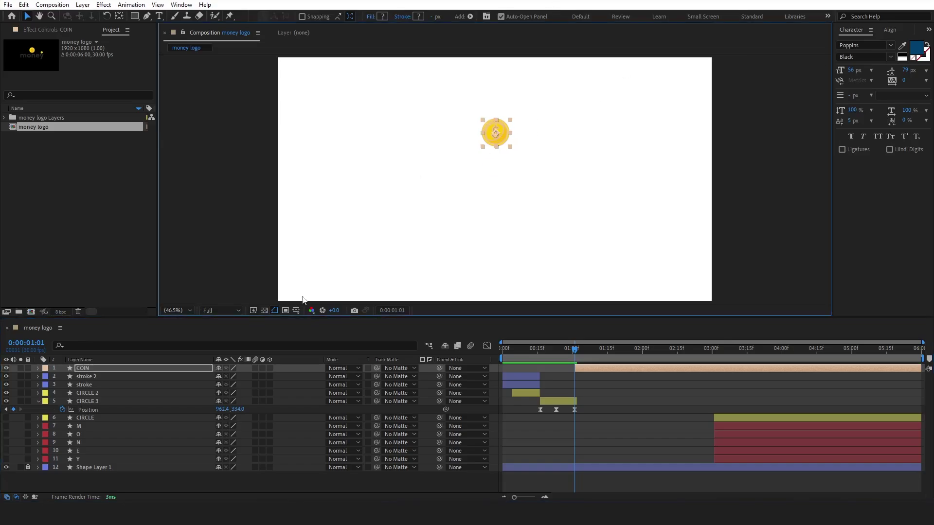
key(s)
click(279, 329)
click(269, 369)
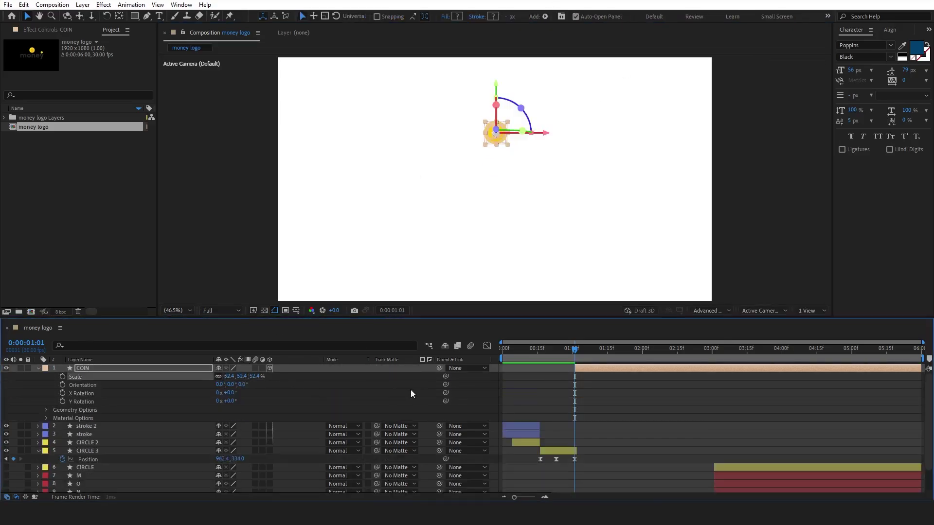
Step: Choose the Advanced 3D renderer for the composition
click(629, 446)
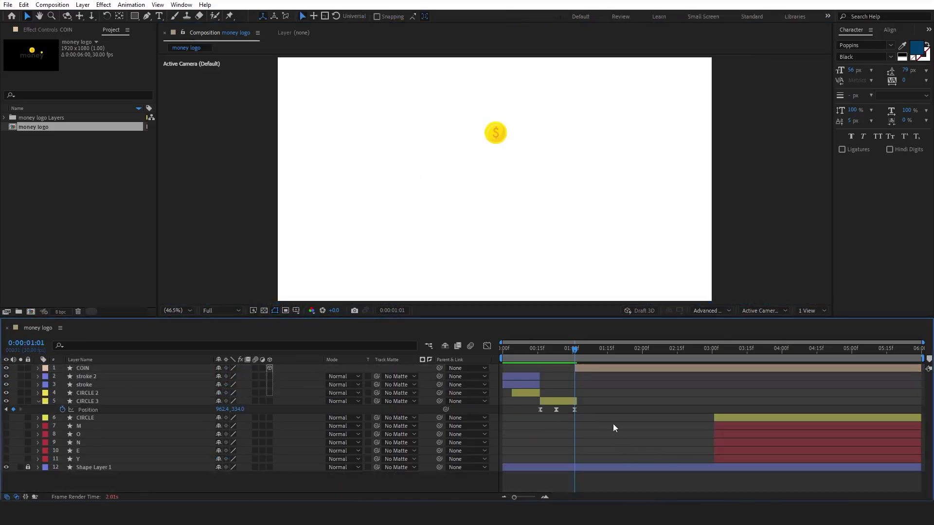
click(714, 310)
click(712, 331)
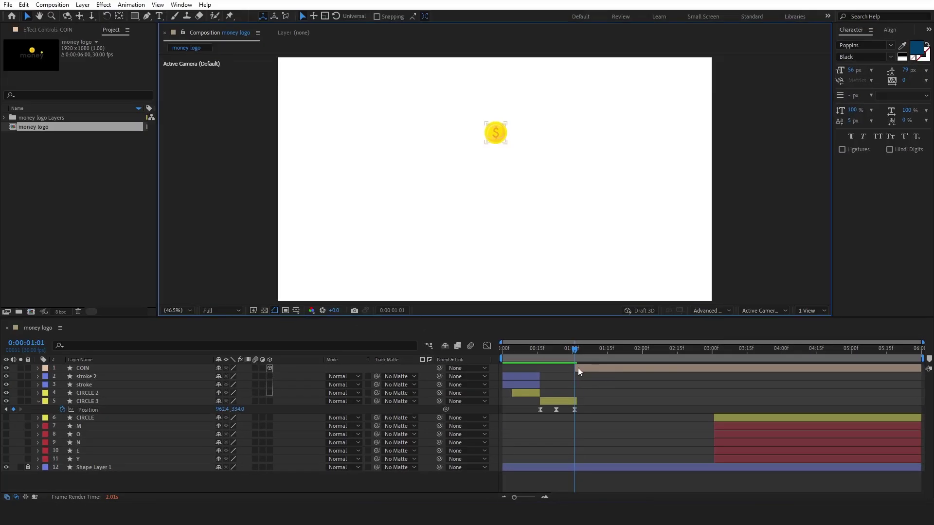
Step: Keyframe COIN's Position at 0:00:01:01 and raise the coin to 964.3, 241.3, 0.0 at 0:00:01:15
click(578, 368)
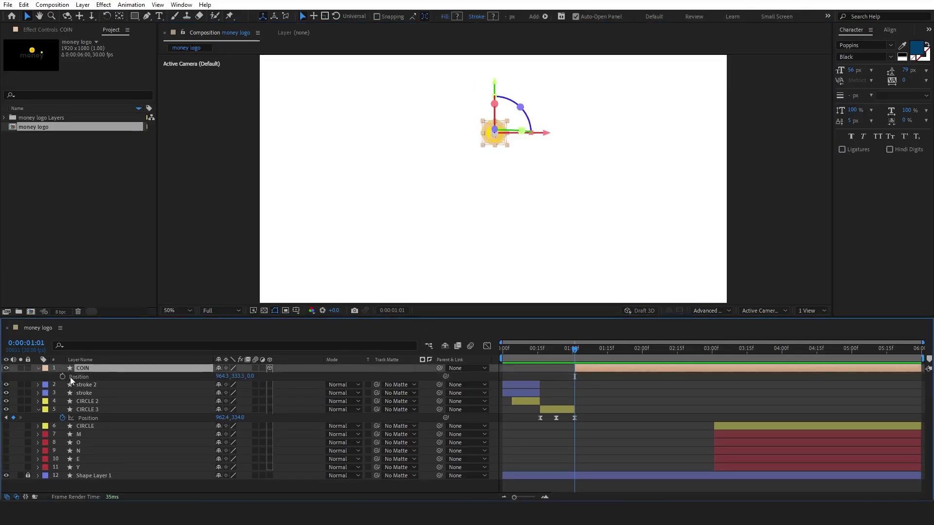
key(alt+shift+p)
drag(574, 349, 605, 355)
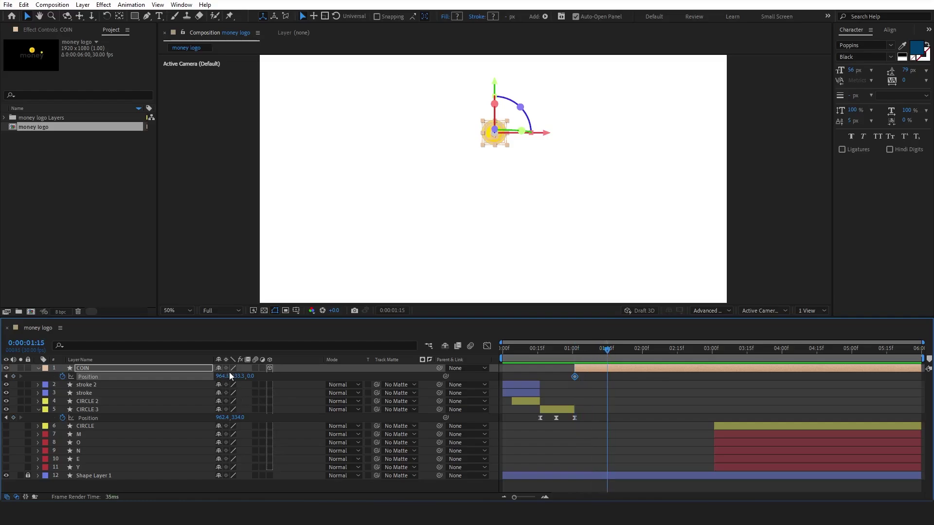
drag(232, 377, 188, 377)
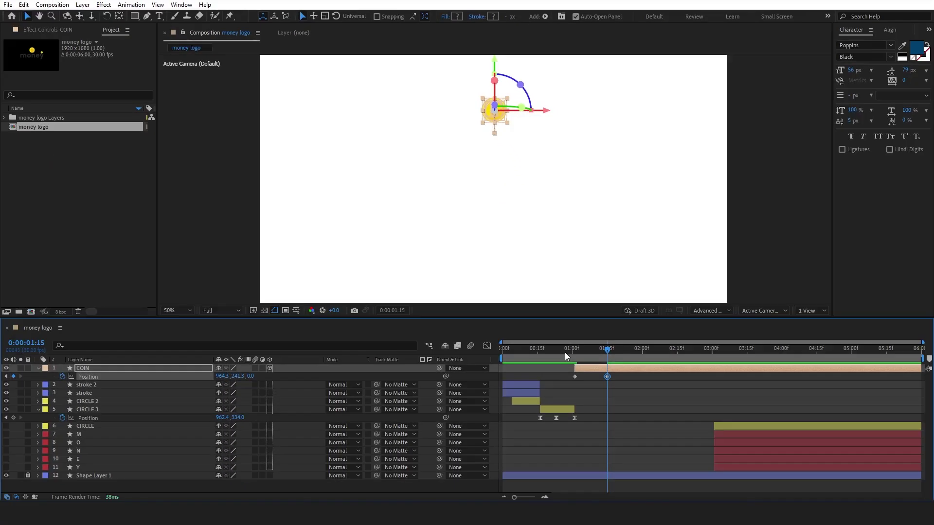
Step: Move COIN's second Position keyframe to 0:00:02:00, then ease both keyframes with a speed graph that peaks right at the start
click(565, 353)
key(space)
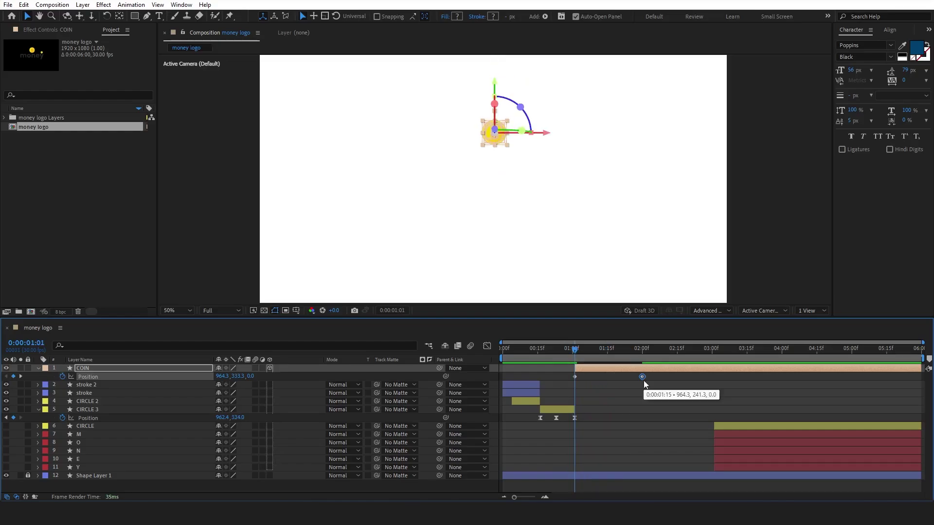
drag(651, 373, 564, 379)
key(F9)
click(491, 346)
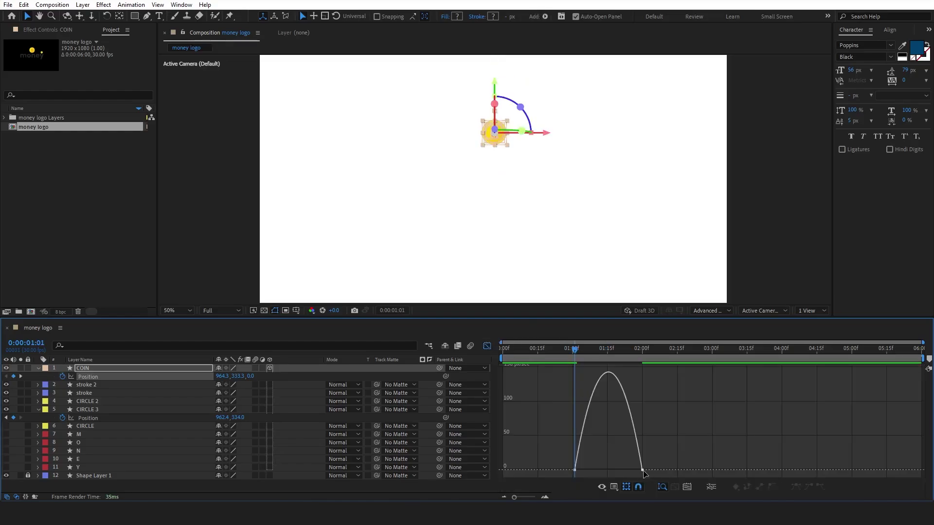
drag(631, 471, 569, 470)
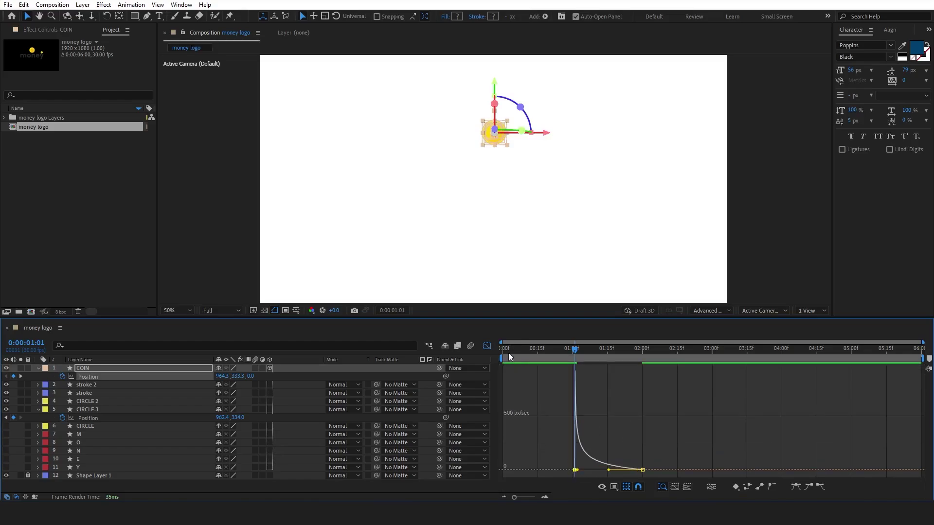
Step: Keyframe COIN's Scale at 0:00:01:01 and enlarge the coin to 100.4% at 0:00:02:00
click(63, 377)
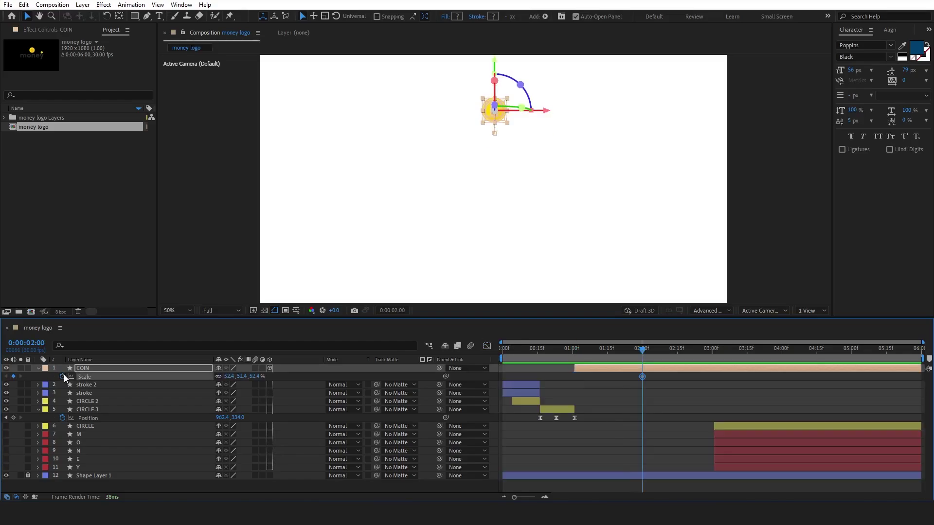
key(u)
drag(641, 384, 574, 385)
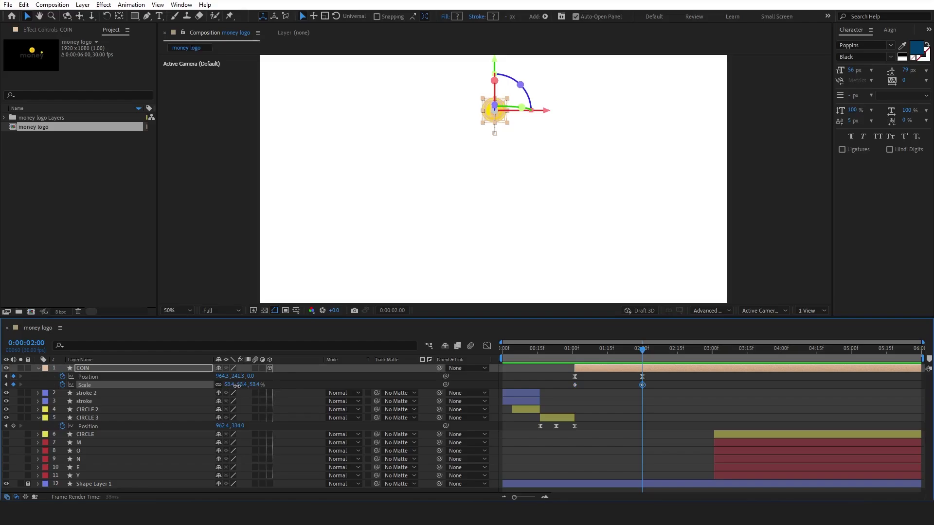
drag(237, 385, 256, 386)
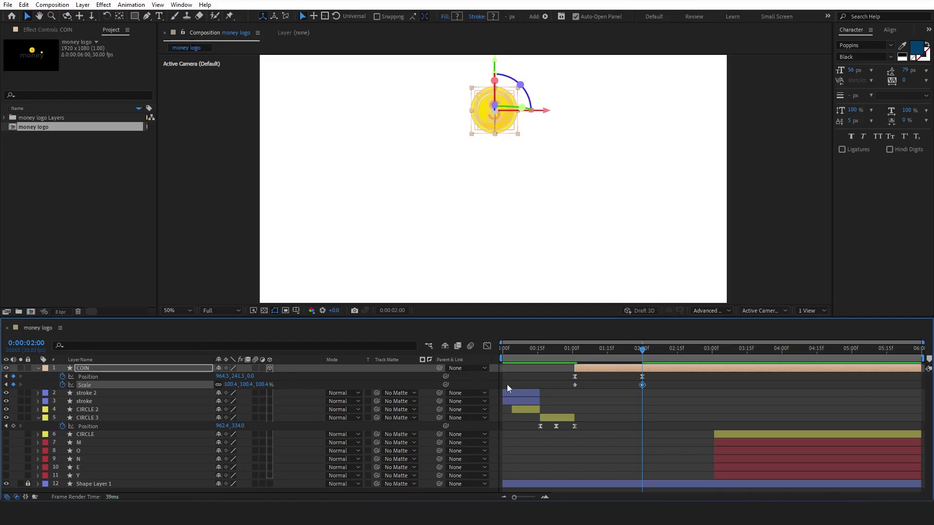
Step: Apply Easy Ease to COIN's Scale keyframes, shape the speed graph with a sharp early peak and preview the animation
drag(669, 386, 553, 383)
click(487, 347)
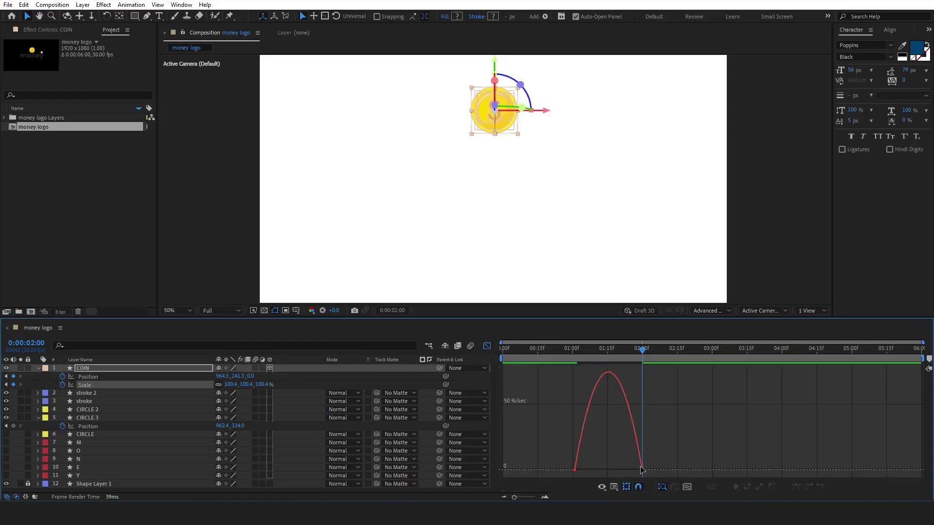
drag(598, 466, 568, 467)
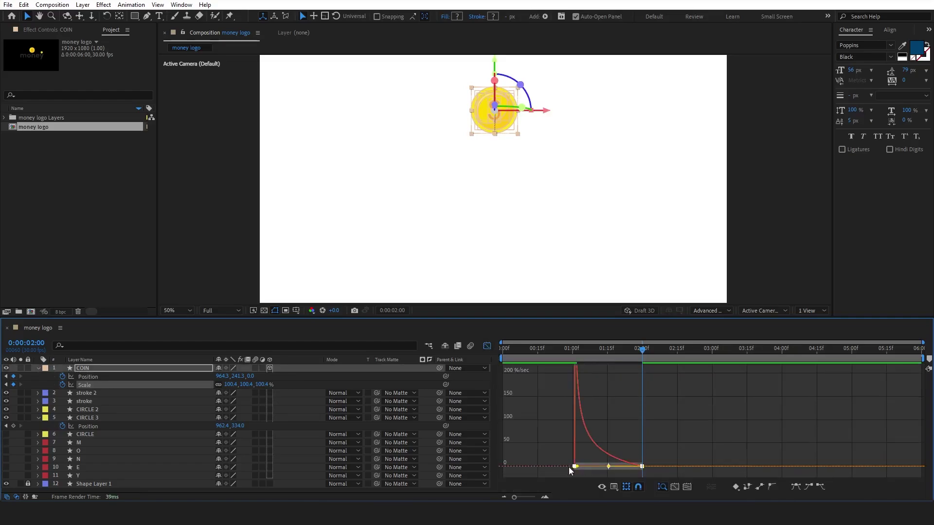
click(487, 346)
key(Home)
key(space)
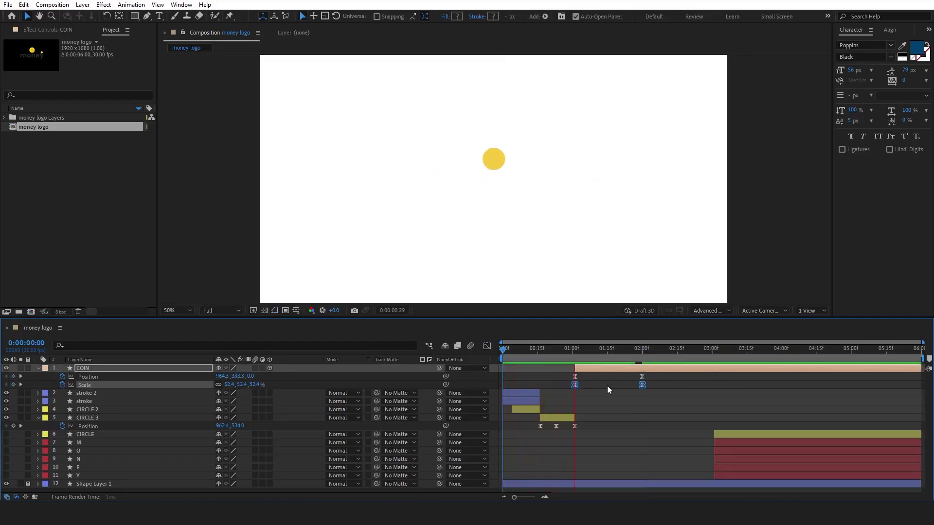
key(space)
key(k)
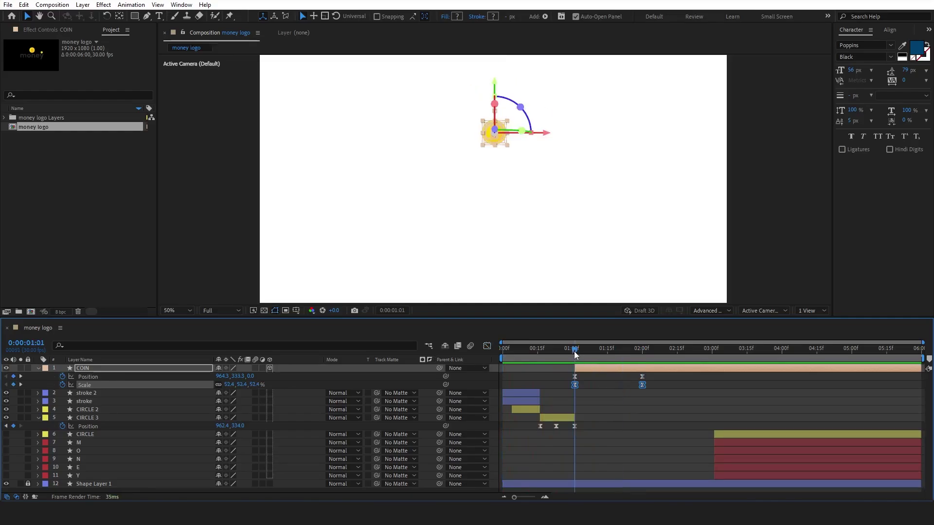
Step: Set COIN's Extrusion Depth to 5.0 in its geometry options
click(39, 368)
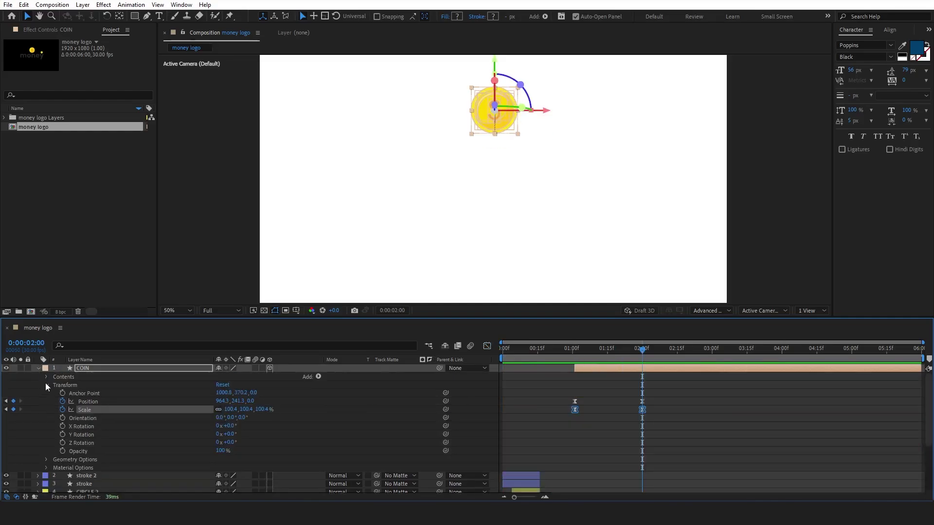
click(46, 385)
click(47, 394)
click(225, 425)
text(5)
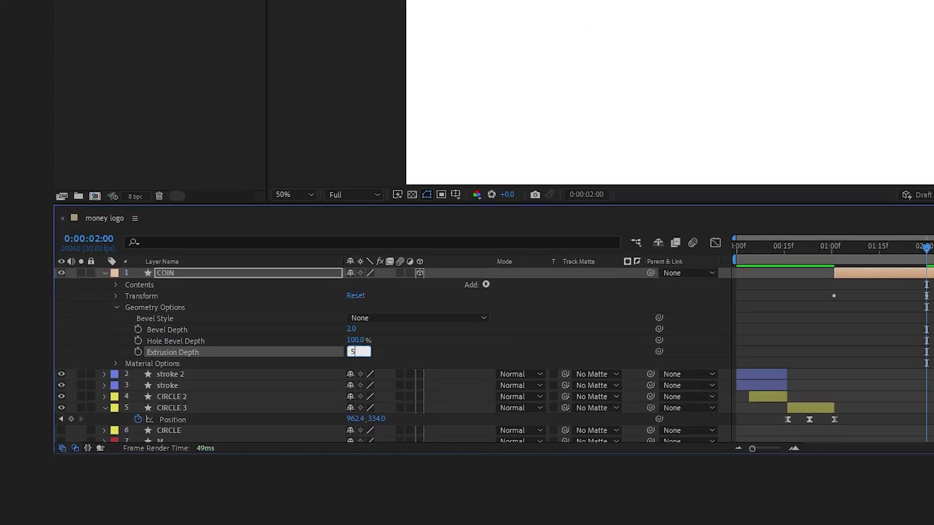
text(0)
key(Return)
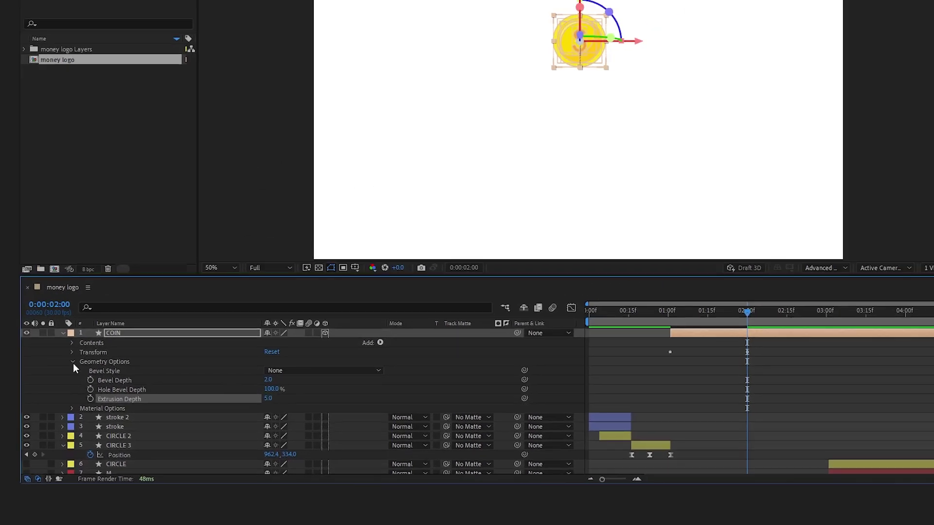
click(139, 279)
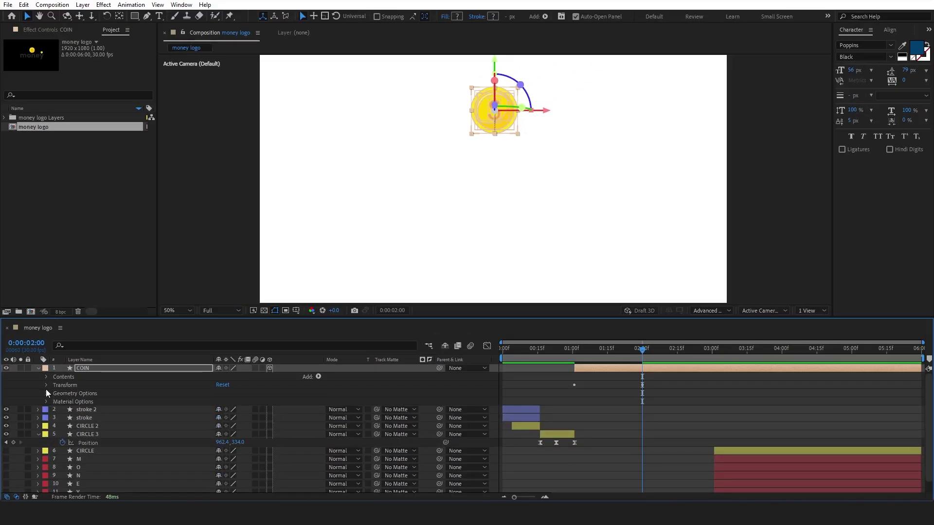
Step: Keyframe COIN's Orientation at 0:00:01:15 and set its Y value to 179° at 0:00:02:00
click(138, 266)
click(63, 418)
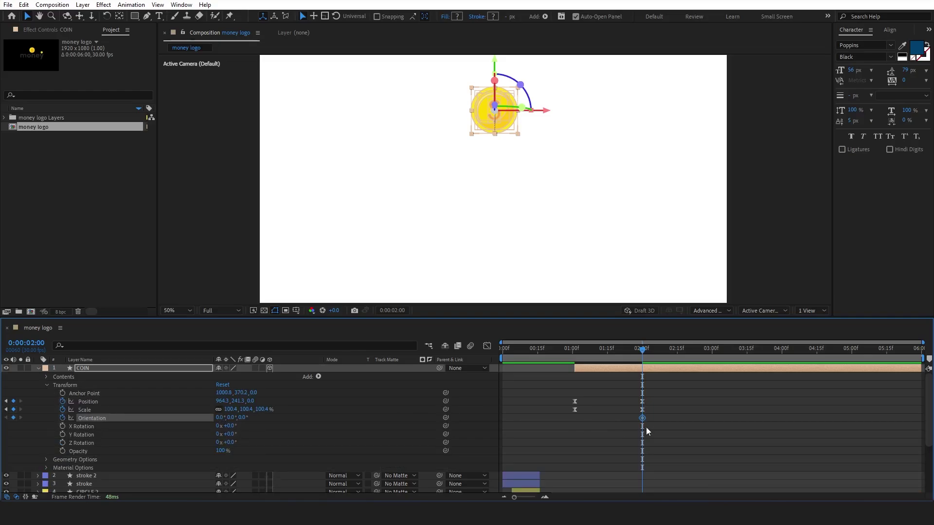
drag(642, 419, 607, 421)
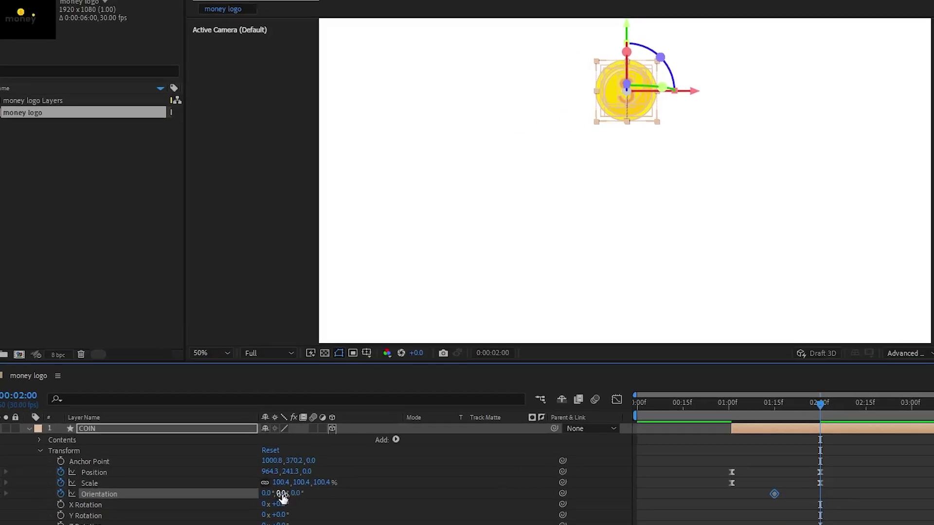
drag(282, 496, 361, 498)
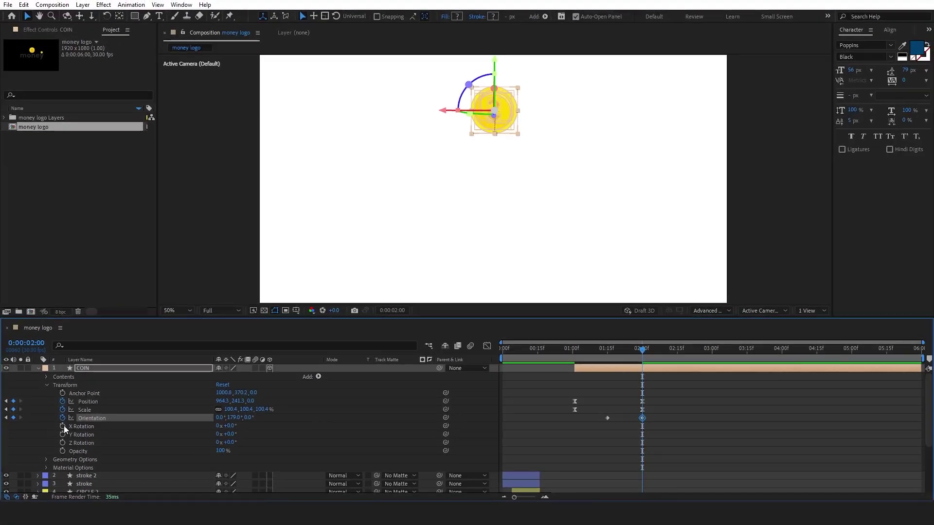
Step: Keyframe COIN's X Rotation at 0:00:01:15 and set it to 178° at 0:00:02:00
click(62, 427)
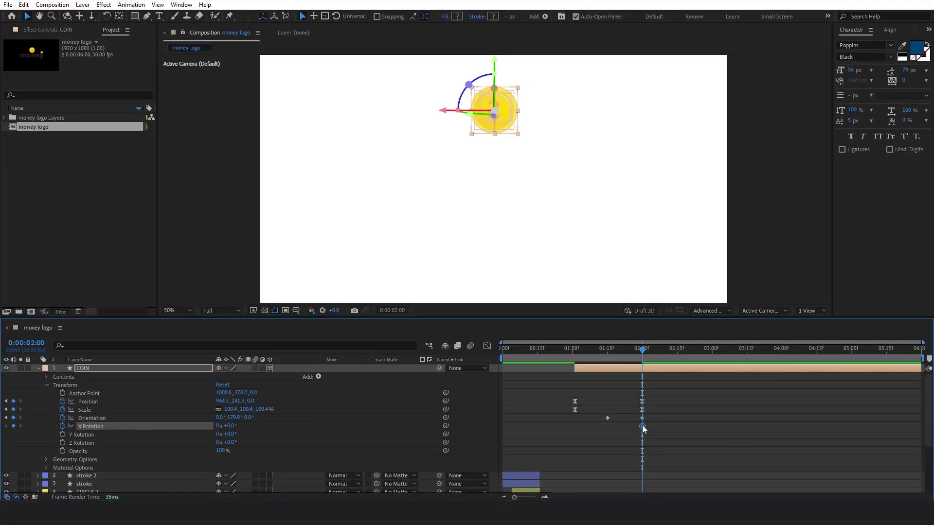
drag(642, 426, 607, 426)
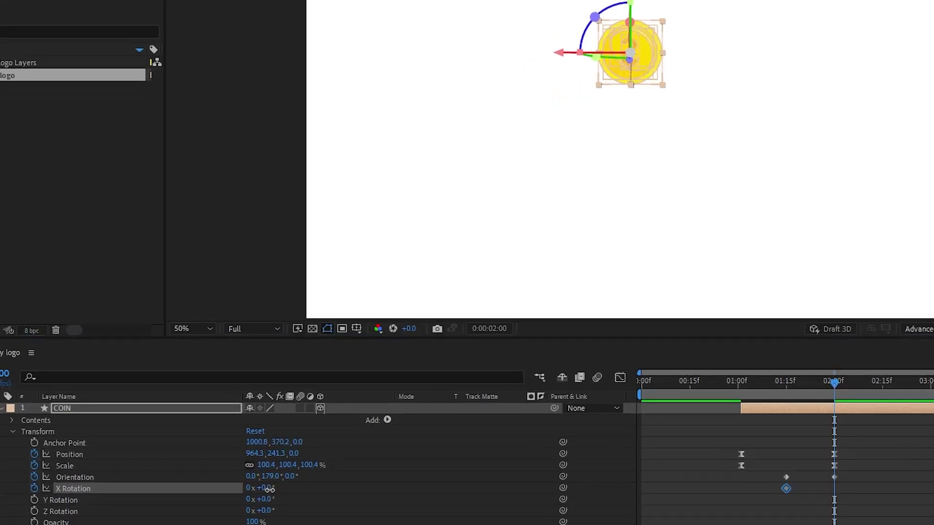
drag(269, 489, 394, 496)
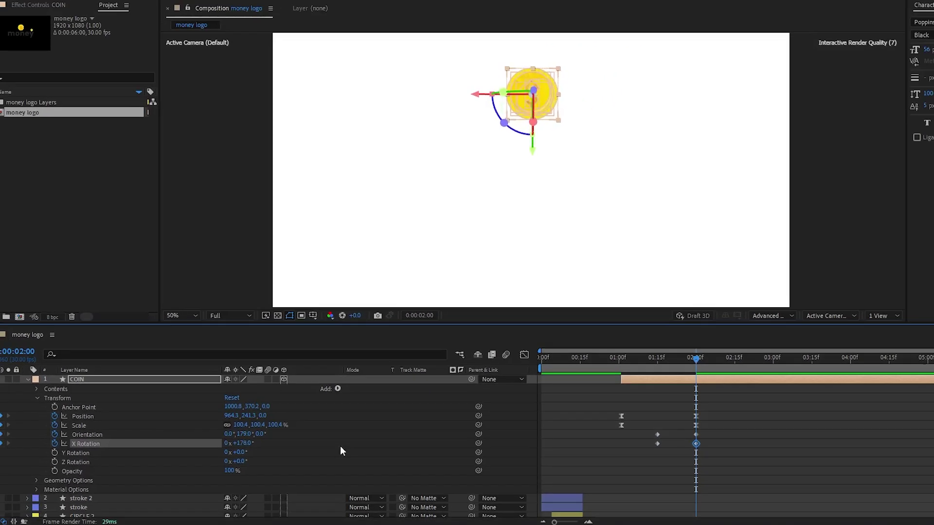
Step: Move COIN's ending Orientation and X Rotation keyframes to 0:00:02:15 and apply Easy Ease to both properties' keyframes
drag(728, 453, 685, 433)
drag(696, 437, 735, 438)
drag(763, 459, 649, 436)
key(F9)
Step: Shape the Orientation and X Rotation speed graphs with an early peak and shift their starting keyframes to about 0:00:01:01
click(486, 346)
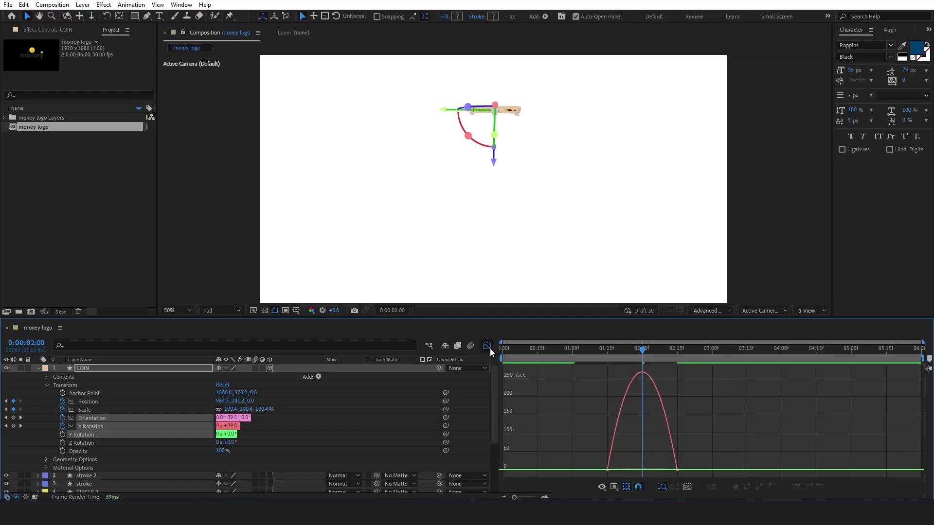
mouse_move(625, 473)
mouse_down()
mouse_move(598, 458)
mouse_move(620, 470)
mouse_up()
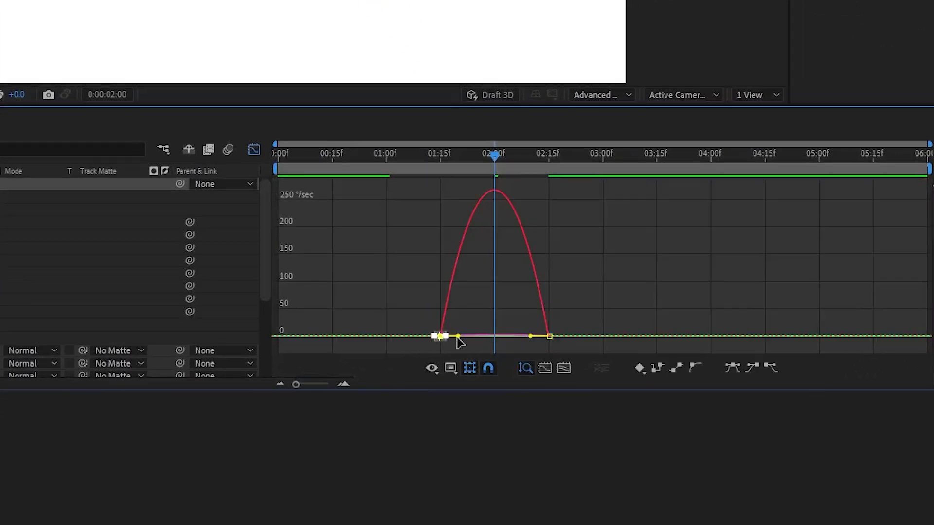
drag(457, 337, 446, 336)
drag(559, 344, 445, 334)
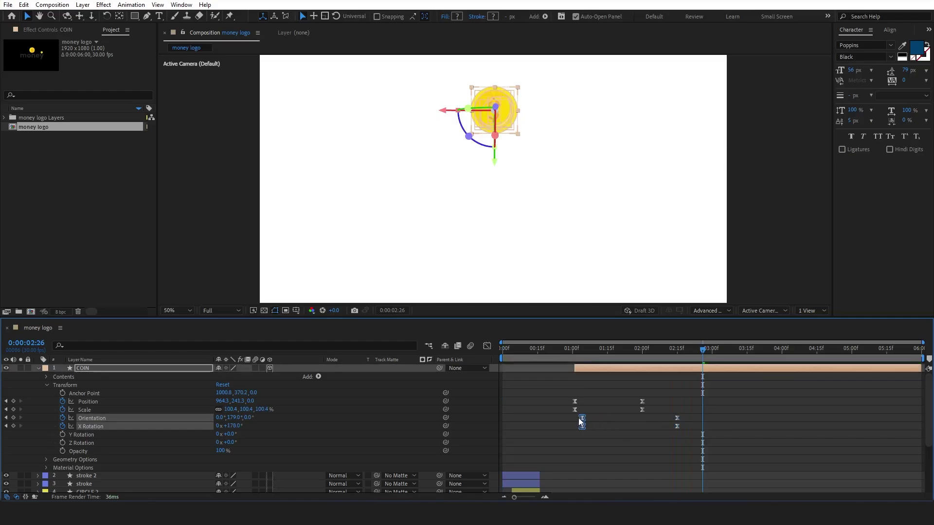
drag(579, 418, 574, 417)
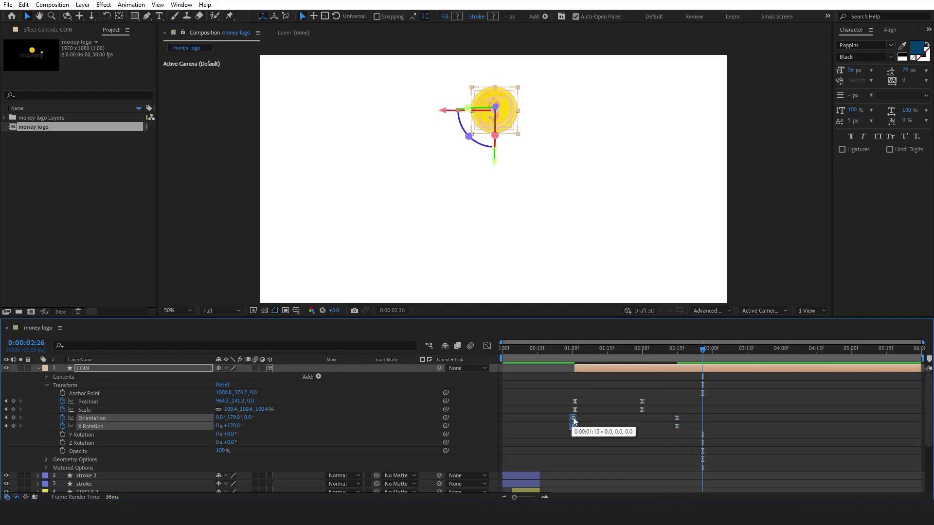
Step: Move COIN's ending Orientation and X Rotation keyframes to 0:00:02:00 and preview the coin flip from 0:00:00:20
drag(690, 436, 642, 418)
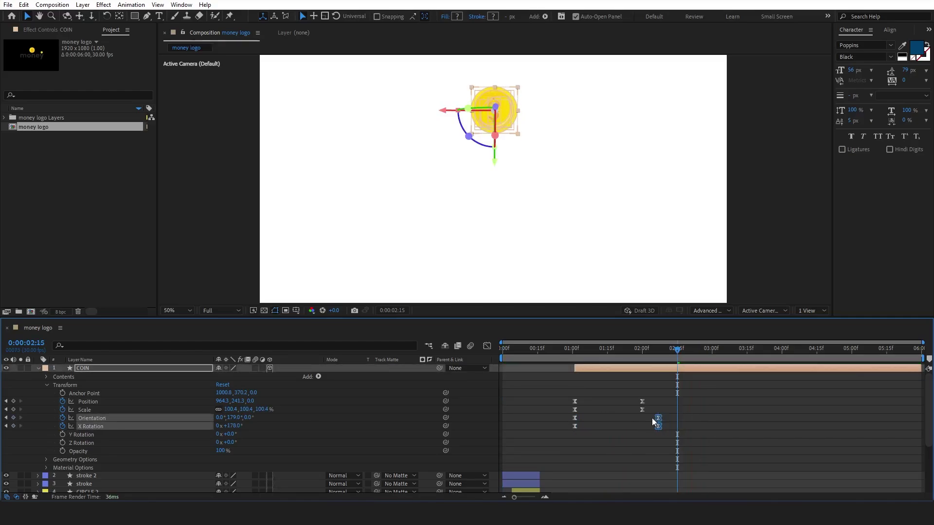
click(550, 348)
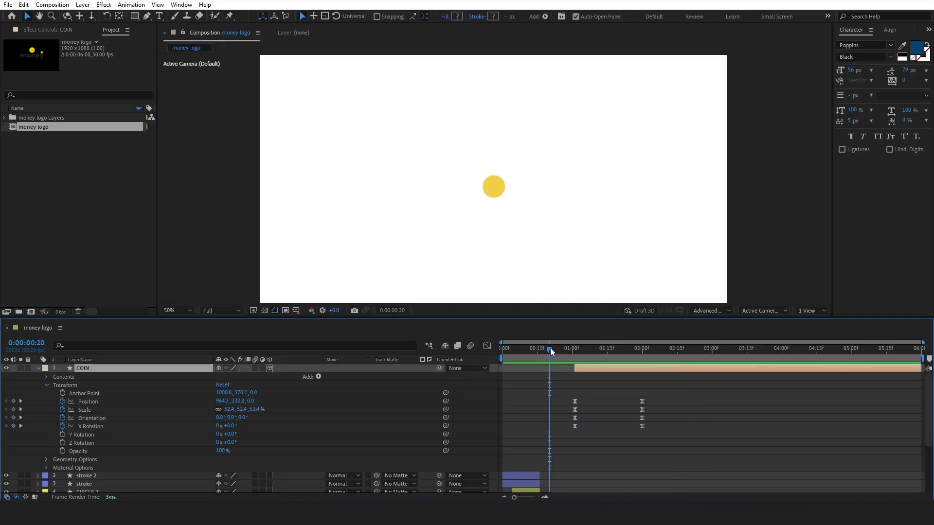
key(space)
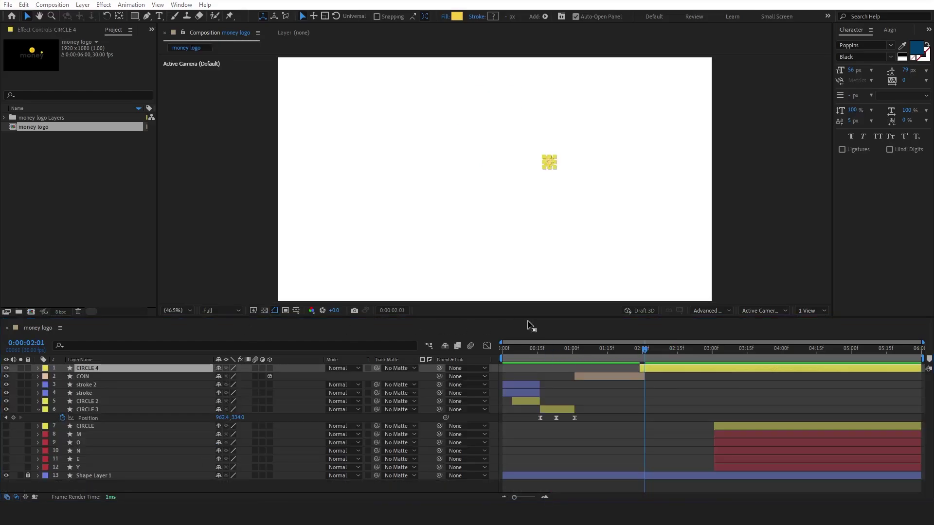
Step: At 0:00:01:29, center CIRCLE 4 on the coin and scale it to 240.4% so it covers the coin
drag(641, 353, 637, 354)
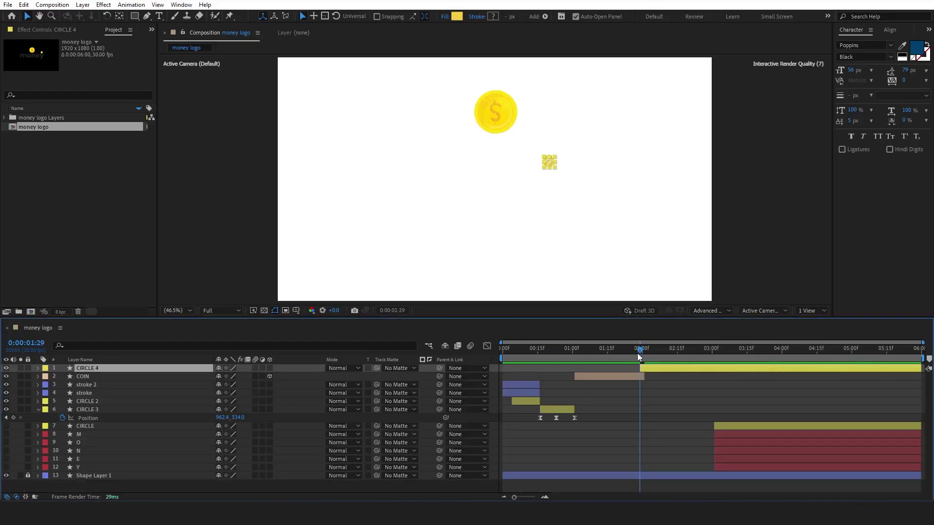
drag(548, 163, 493, 110)
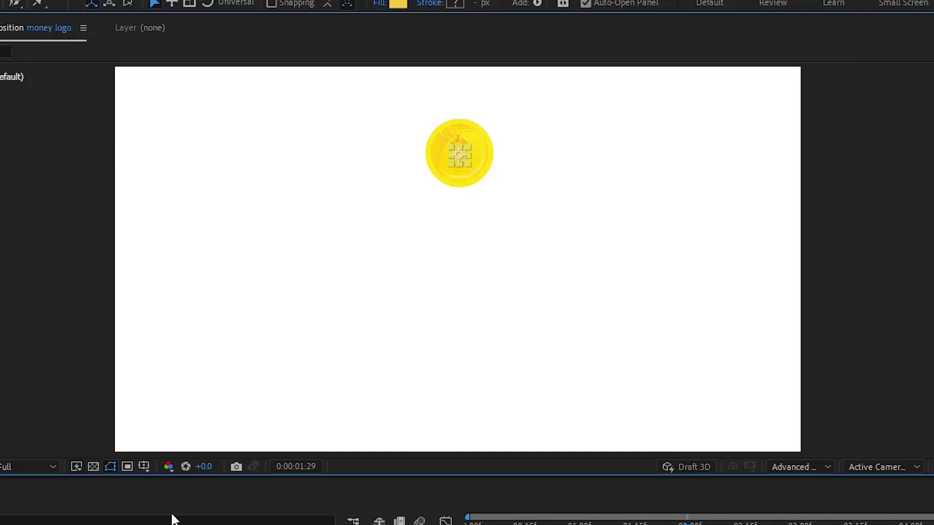
key(s)
drag(233, 377, 318, 382)
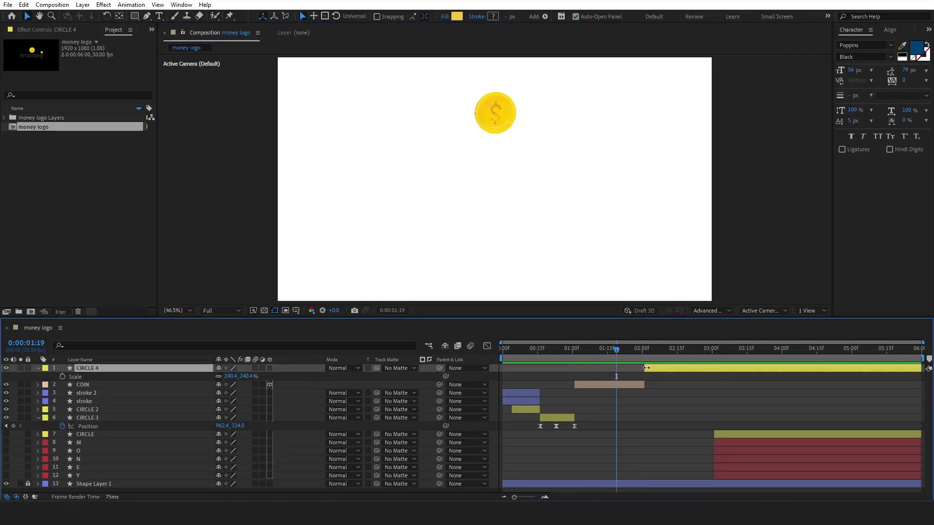
Step: Start CIRCLE 4 at 0:00:01:19 and keyframe its Opacity from 0% there to 100% at 0:00:02:00
drag(644, 368, 618, 369)
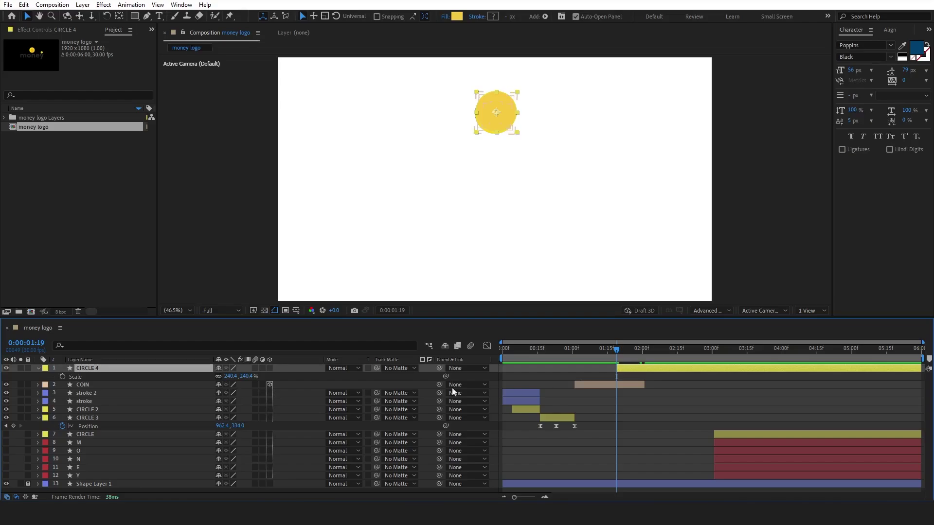
key(t)
key(alt+shift+t)
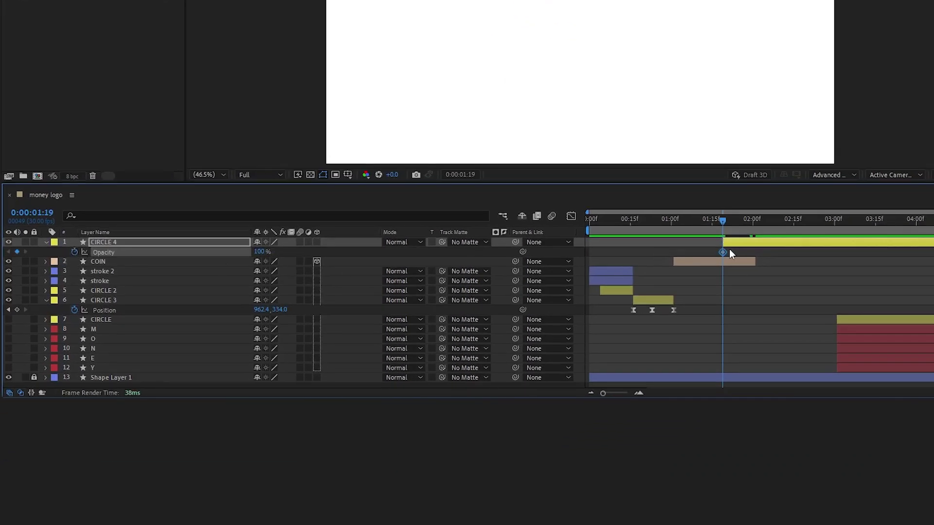
drag(723, 252, 754, 255)
drag(260, 252, 81, 261)
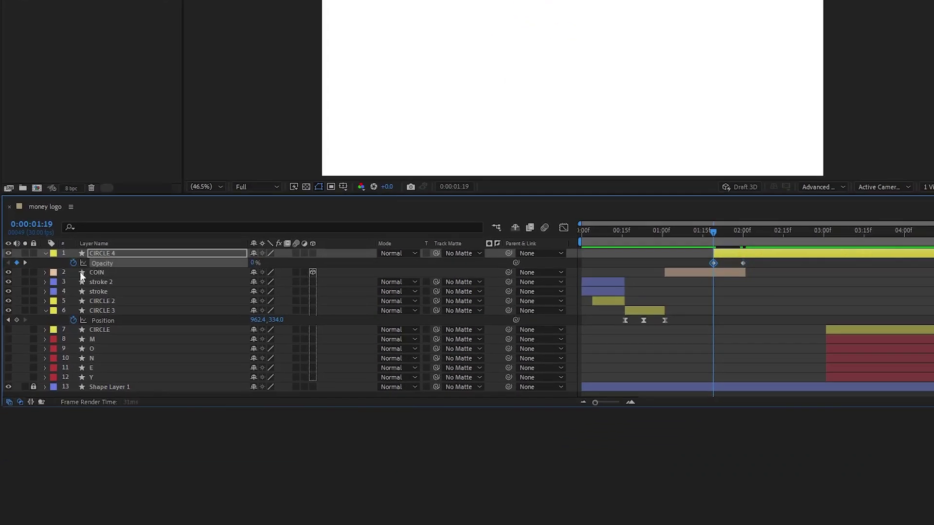
click(742, 230)
click(754, 255)
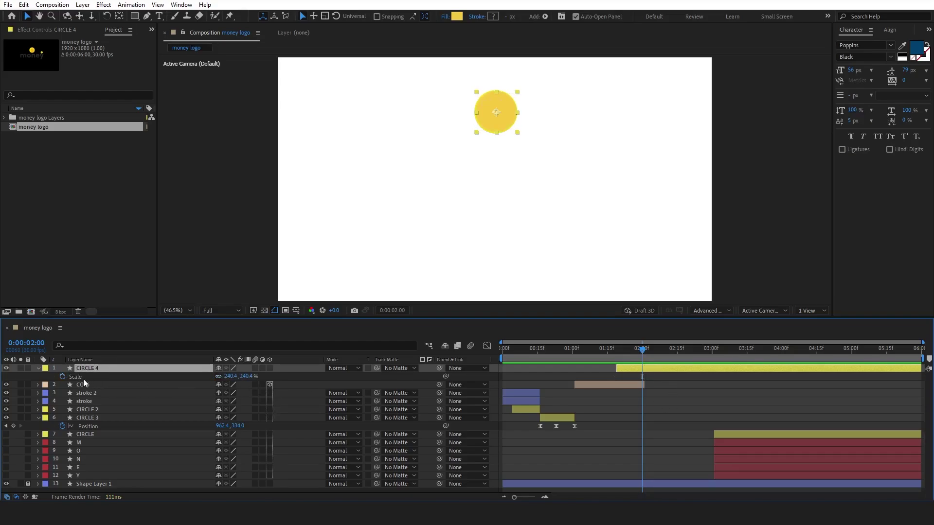
Step: Animate CIRCLE 4's Scale from 240.4% to 63% with eased keyframes at 0:00:02:00 and 0:00:02:12
click(62, 377)
drag(643, 377, 618, 375)
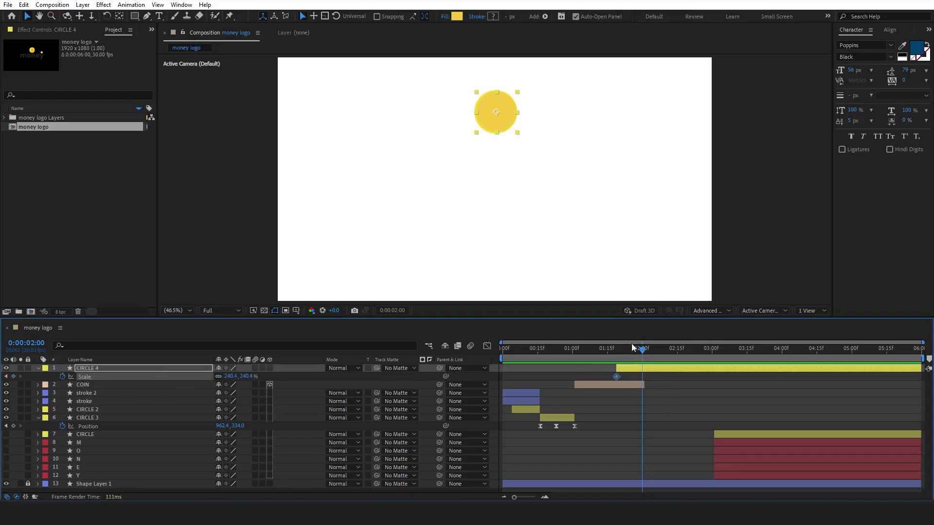
click(644, 350)
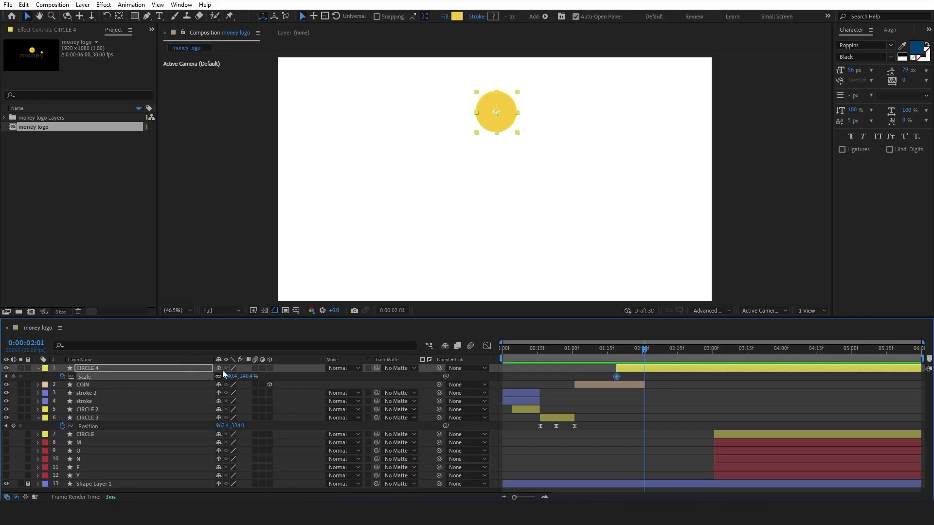
drag(231, 377, 187, 377)
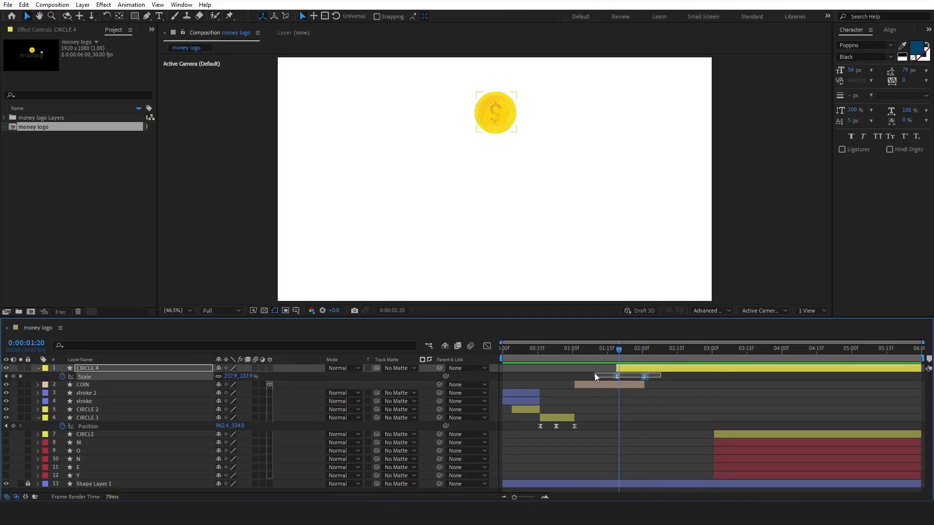
drag(594, 373, 668, 379)
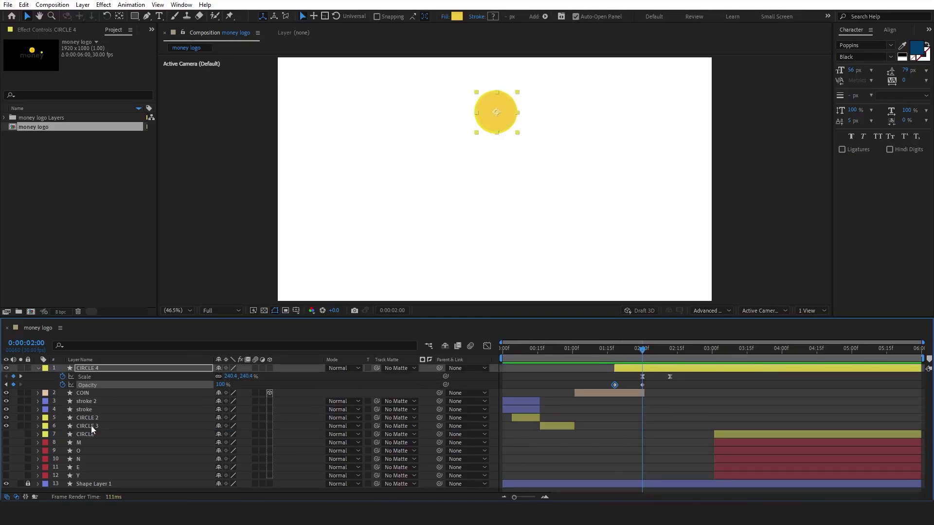
Step: Move the CIRCLE layer to the top of the layer stack and start it at 0:00:02:12
click(92, 427)
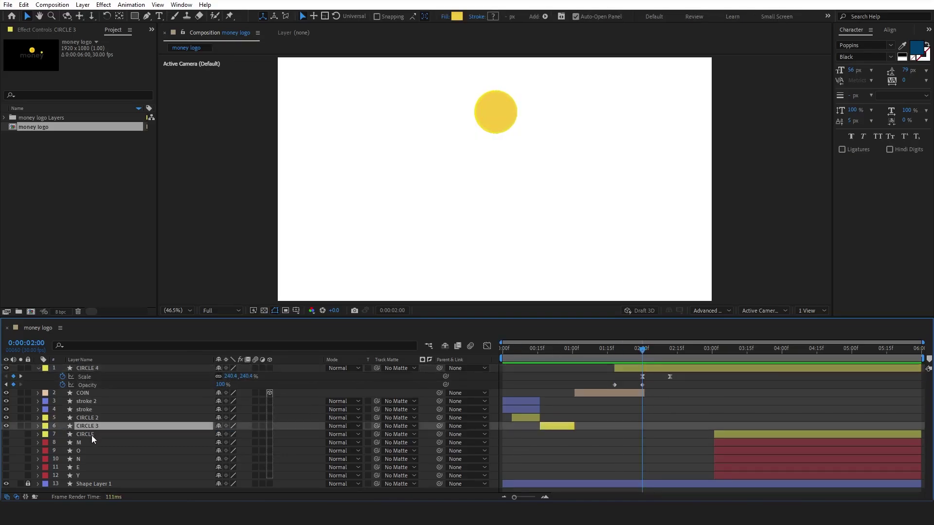
click(91, 436)
drag(101, 435, 88, 366)
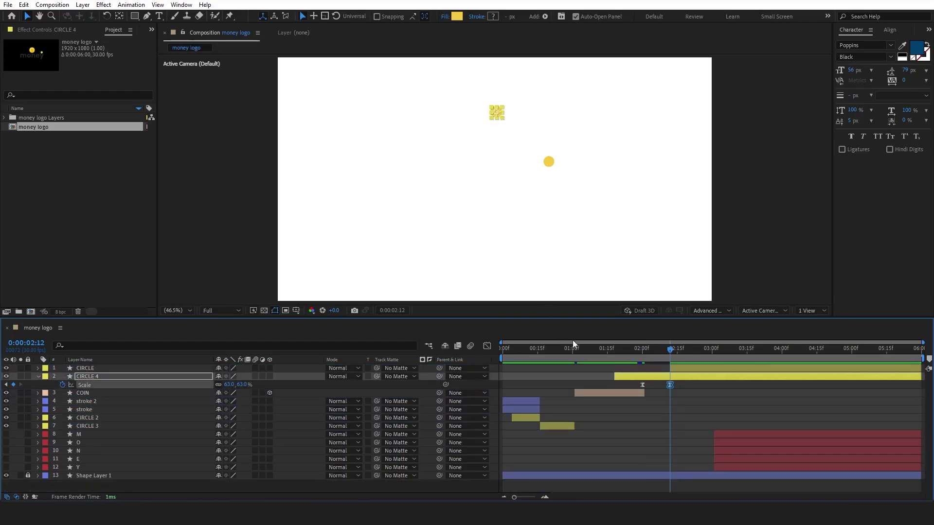
Step: Keyframe CIRCLE 4's Position at 0:00:02:01 and move it onto the CIRCLE dot at 0:00:02:12, at 1200.7, 461.4
key(p)
click(62, 384)
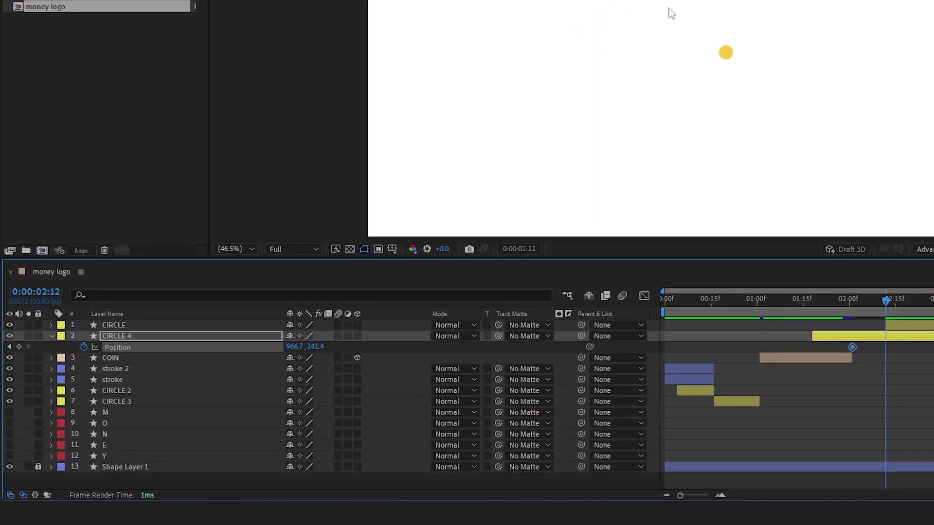
scroll(568, 19, up, 3)
scroll(569, 18, down, 1)
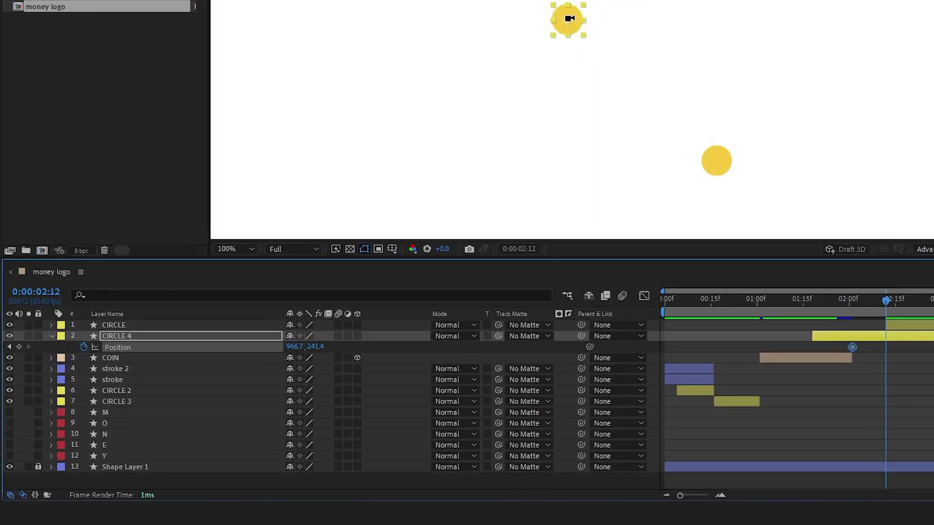
drag(567, 21, 716, 161)
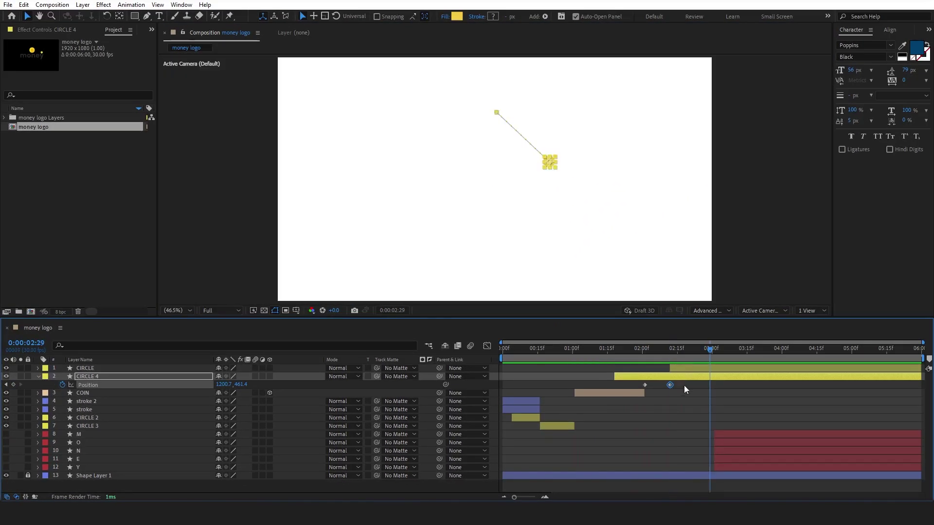
Step: Apply Easy Ease to CIRCLE 4's Position keyframes, check their speed graph and preview the move from 0:00:01:07
drag(901, 349, 844, 345)
key(F9)
key(shift+F3)
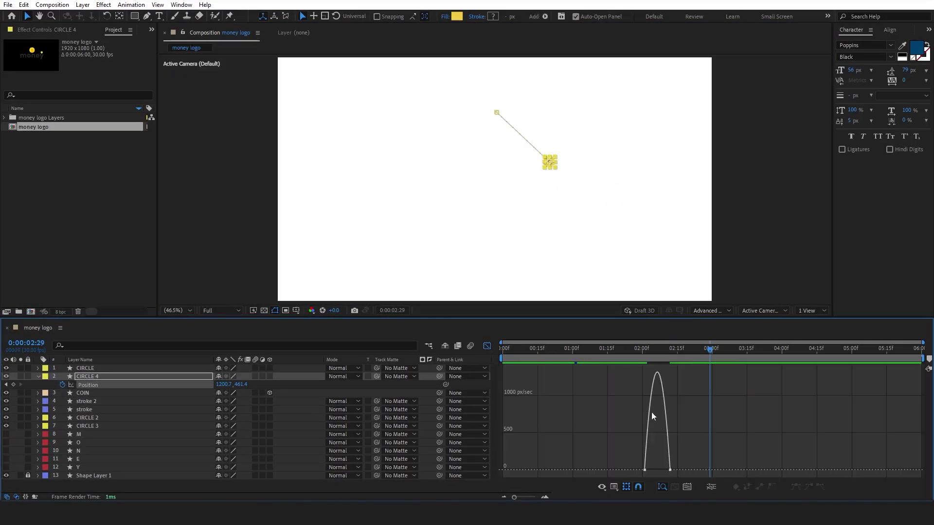
key(shift+F3)
click(589, 349)
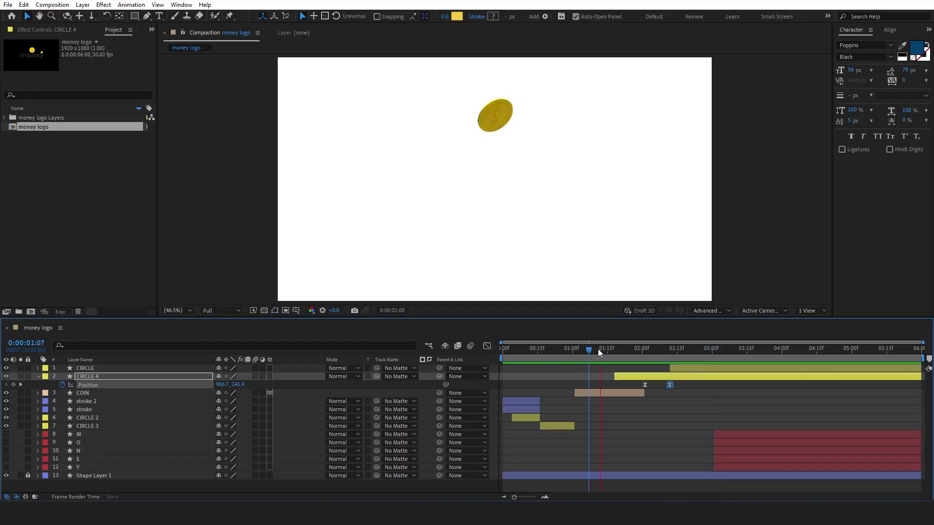
key(space)
key(space)
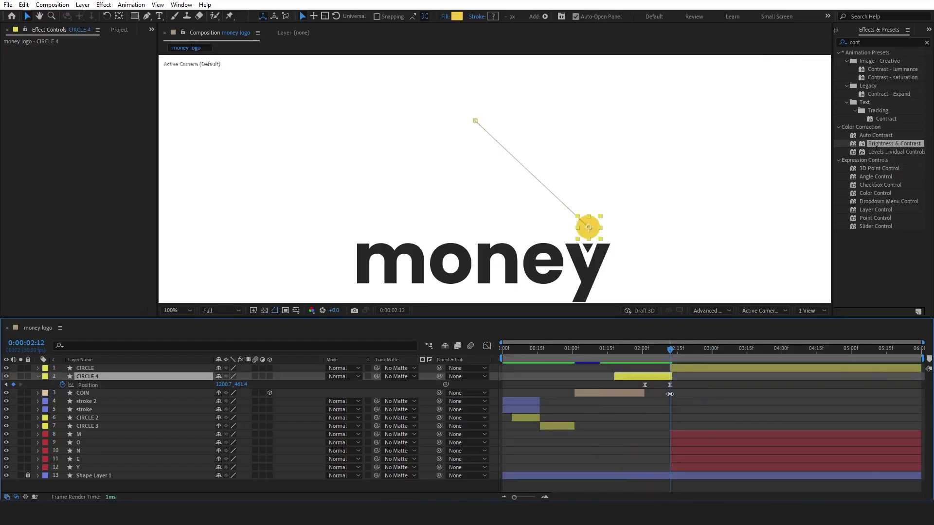
Step: Keyframe CIRCLE's Position from 1213.1, 481.9 at 0:00:02:12 to 1199.1, 460.9 at 0:00:03:00 and ease both keyframes
click(85, 368)
key(p)
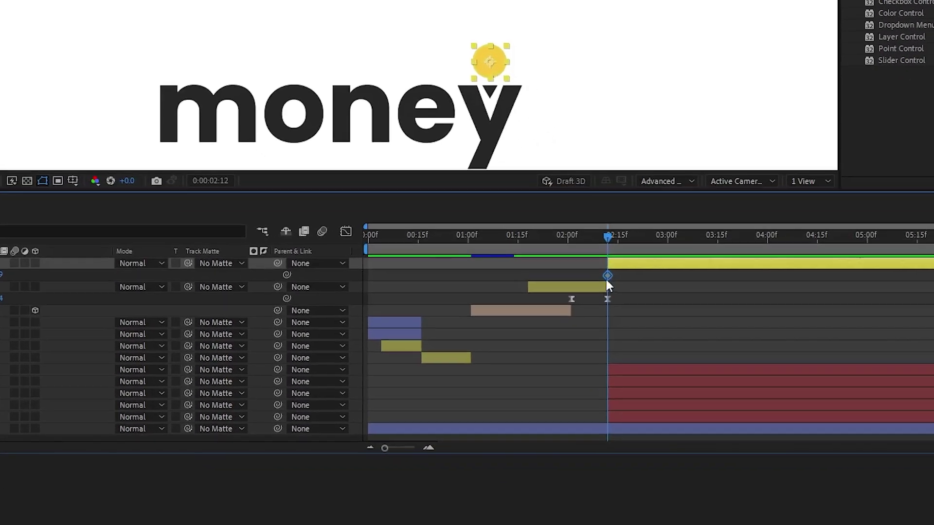
drag(608, 276, 667, 277)
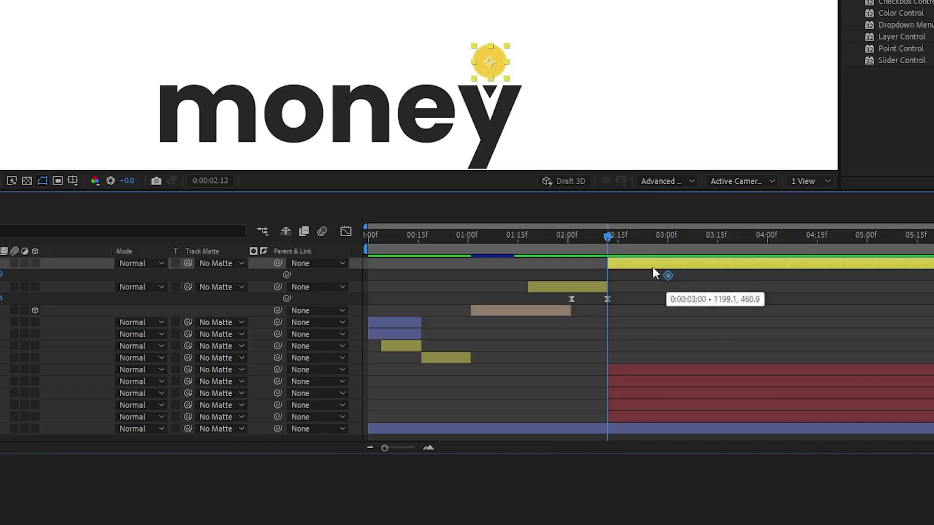
drag(491, 67, 502, 74)
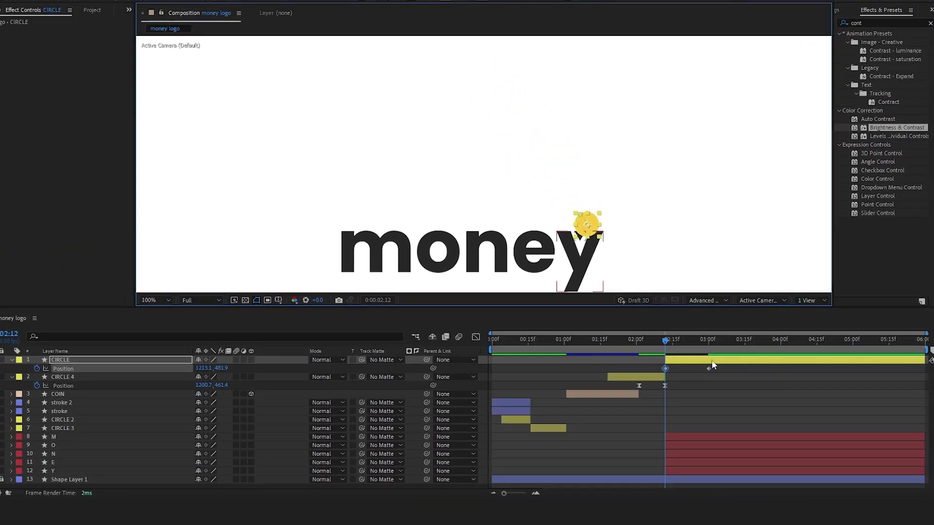
drag(720, 370, 652, 369)
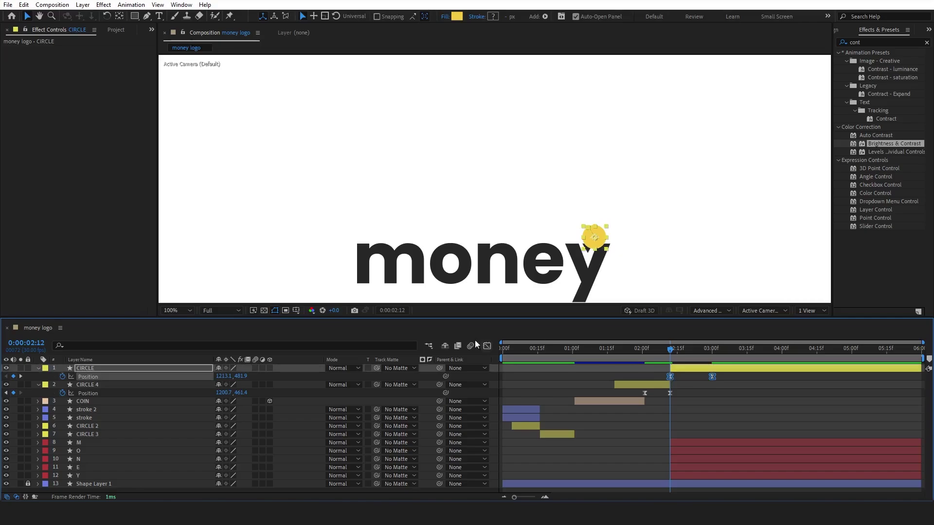
Step: Shape CIRCLE's Position speed graph to peak at the start and slow toward 0:00:03:00, and return to about 0:00:01:15 for review
click(486, 345)
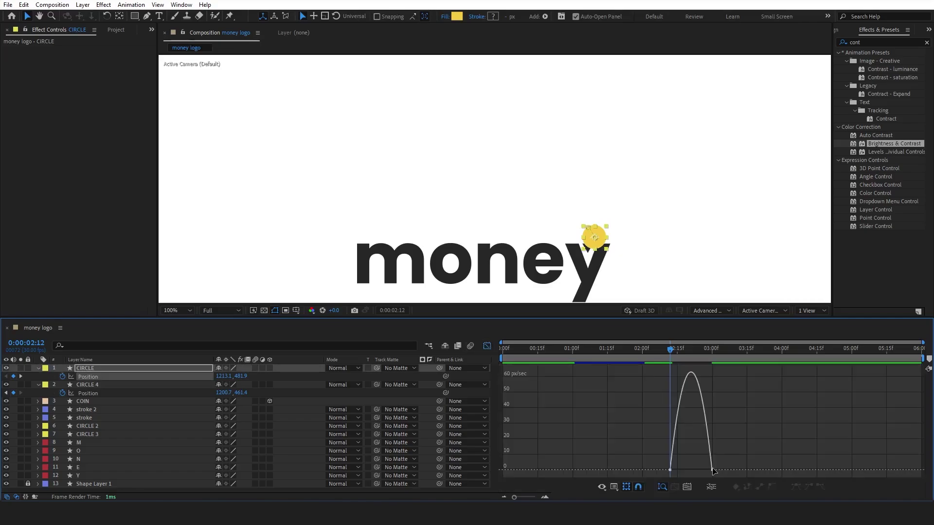
click(713, 470)
drag(705, 470, 691, 470)
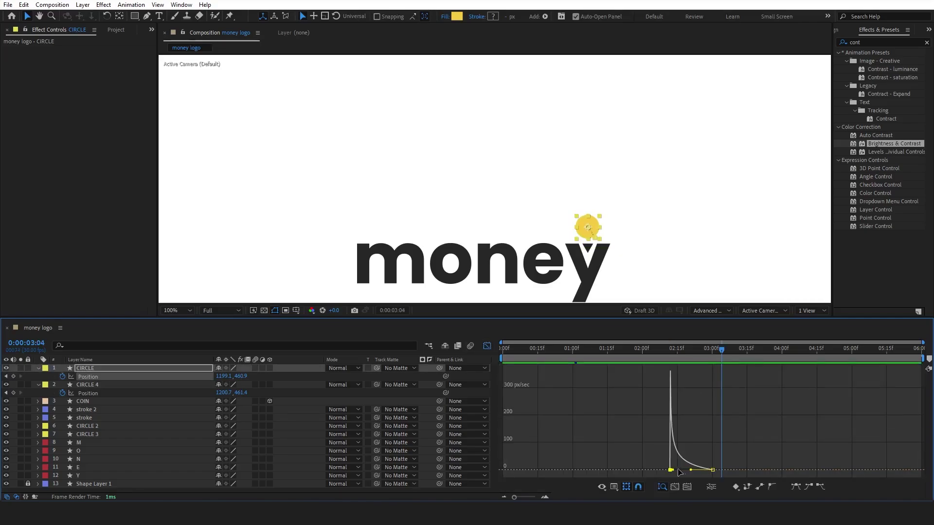
drag(678, 469, 694, 468)
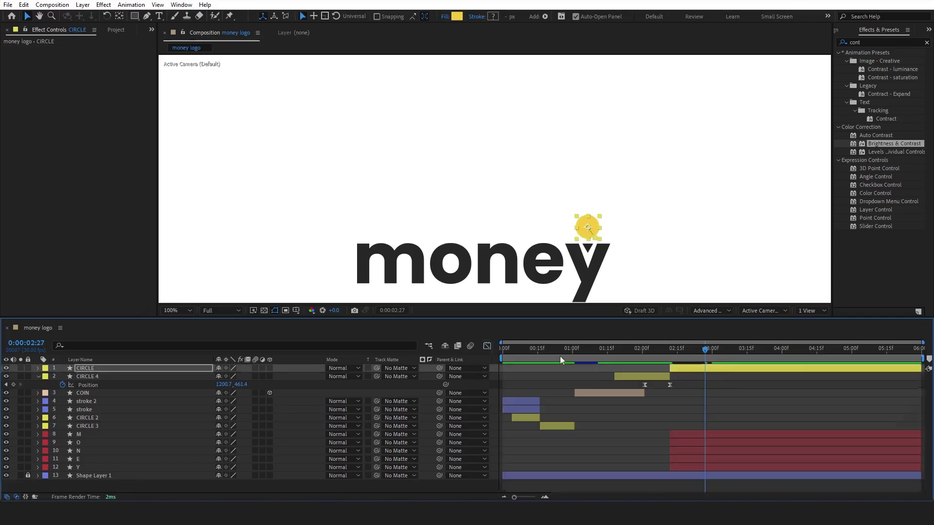
click(608, 348)
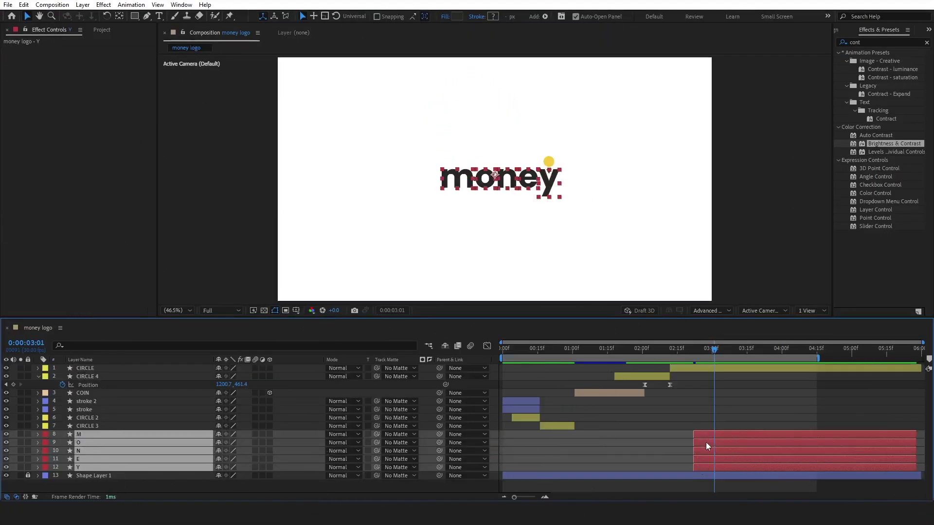
Step: Keyframe the five letter layers' Position at about 0:00:03:09 and set their Y position to 505.5 at 0:00:03:01
key(p)
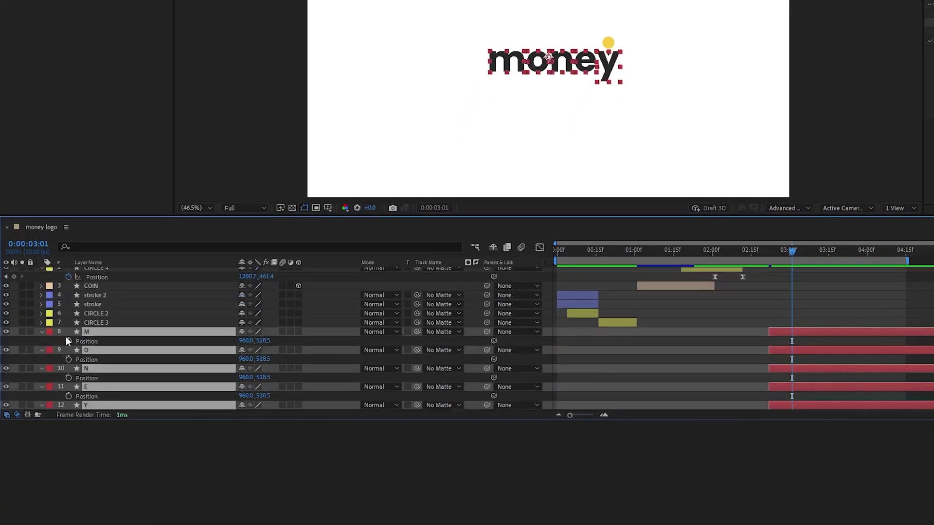
click(68, 341)
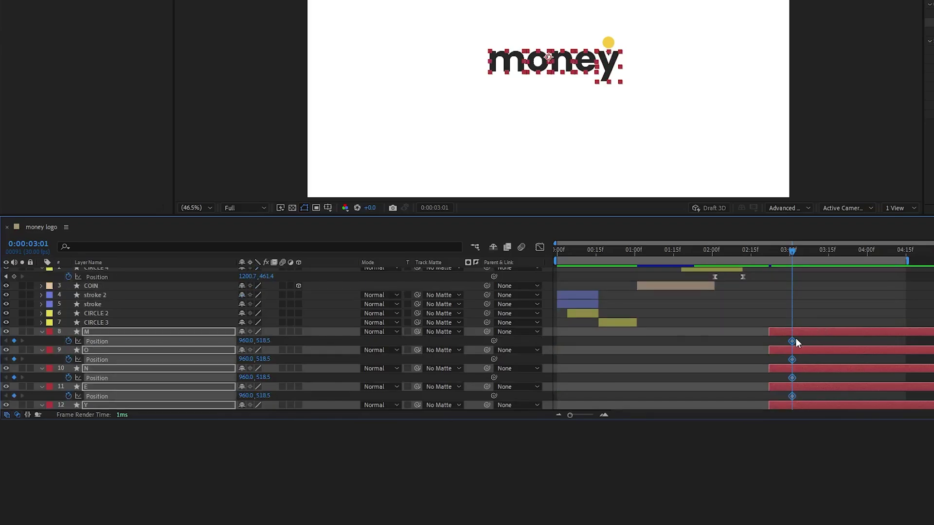
drag(792, 341, 813, 343)
drag(257, 344, 250, 343)
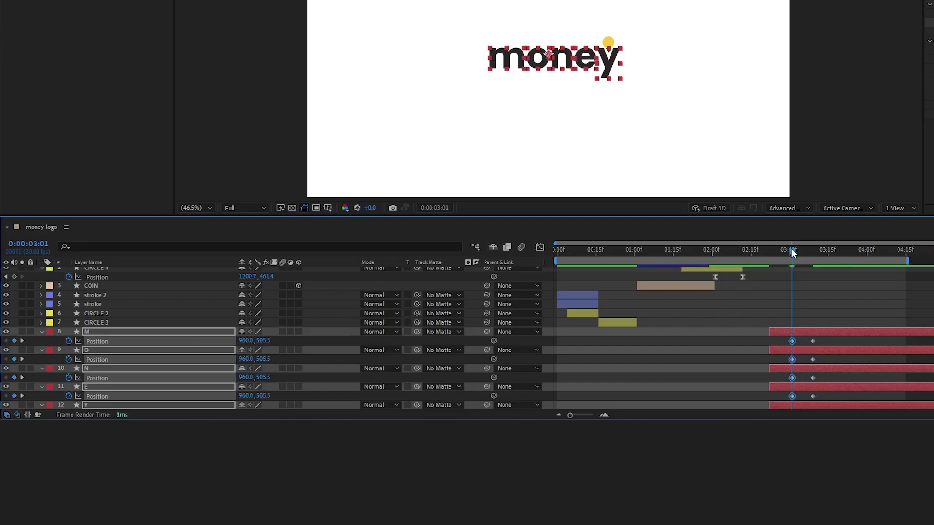
Step: Set the letter layers' Y position to 541.5 at 0:00:02:22 and select all their Position keyframes
drag(792, 252, 769, 253)
drag(262, 340, 285, 340)
scroll(814, 372, down, 1)
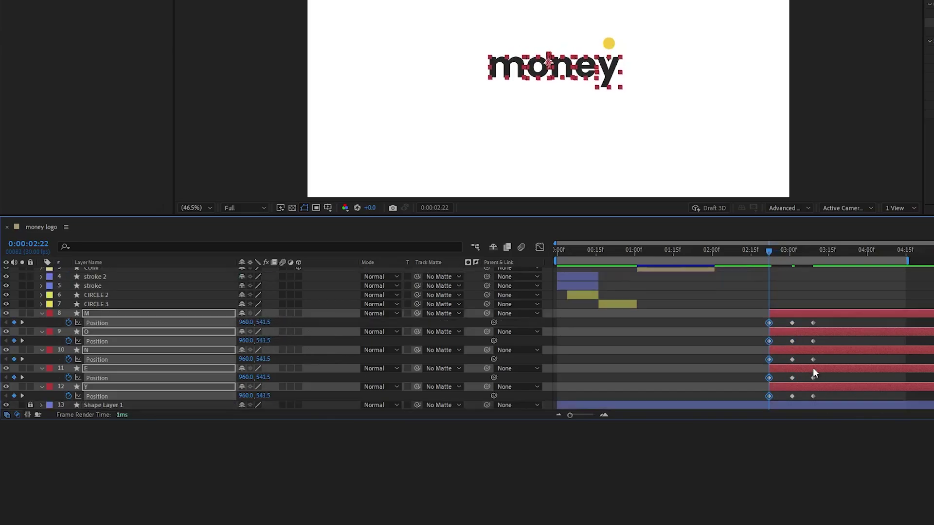
drag(827, 396, 760, 320)
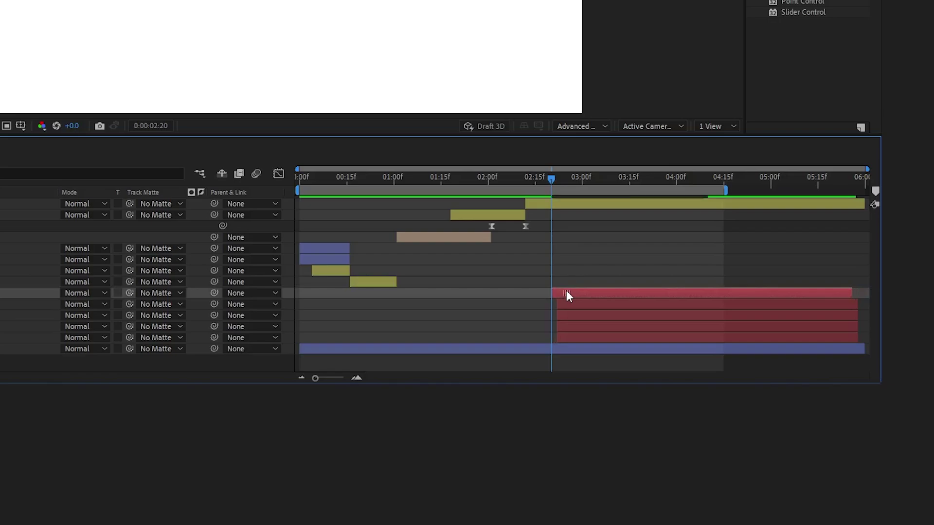
Step: Stagger the letter layers so Y starts at 0:00:02:27, and select Group 1, the small triangle, in Y's contents
click(786, 375)
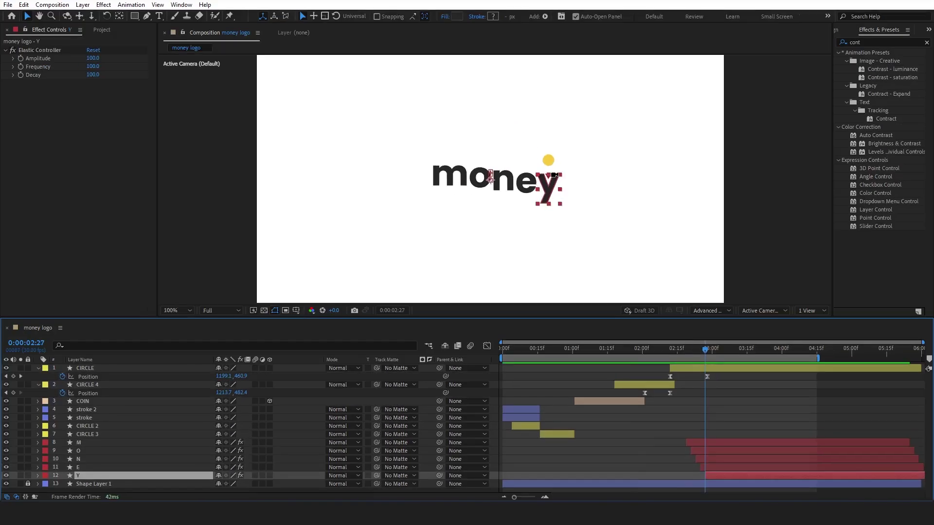
scroll(549, 179, up, 2)
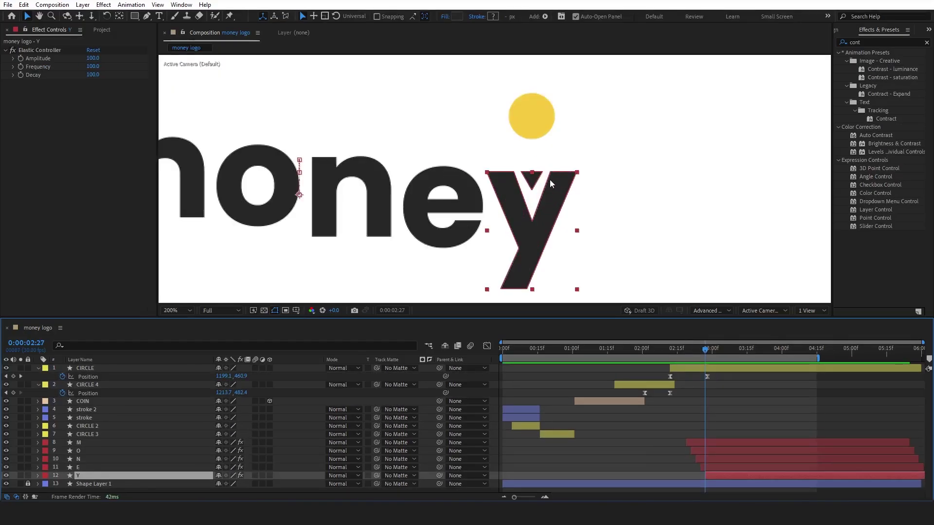
click(37, 475)
scroll(206, 445, down, 3)
click(46, 439)
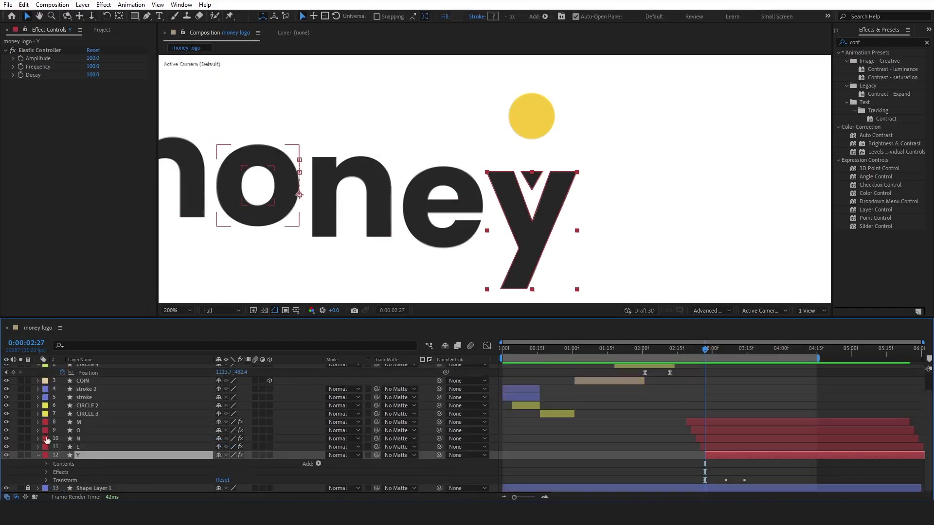
click(47, 463)
scroll(25, 458, down, 1)
click(70, 456)
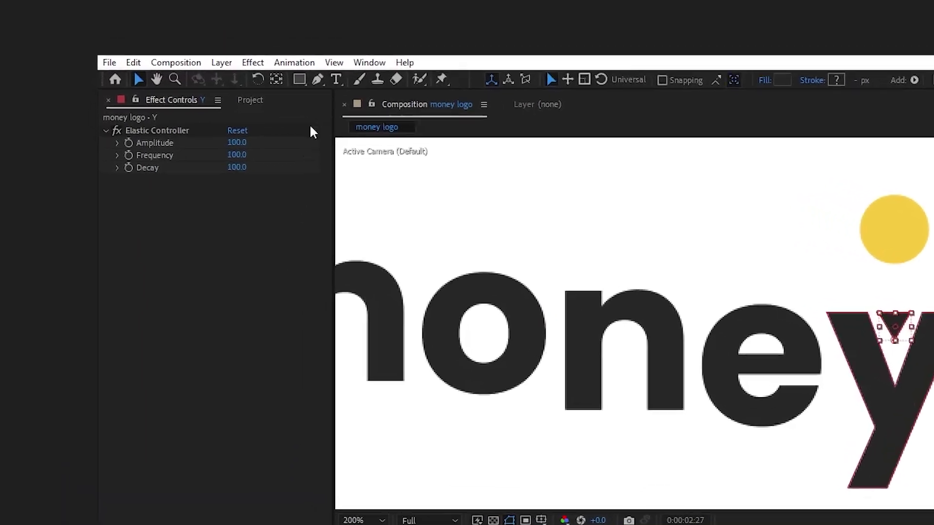
Step: Keyframe Group 1's Path at about 0:00:03:07 and, at 0:00:02:27, move the triangle's lower point up to flatten it onto its top edge
key(g)
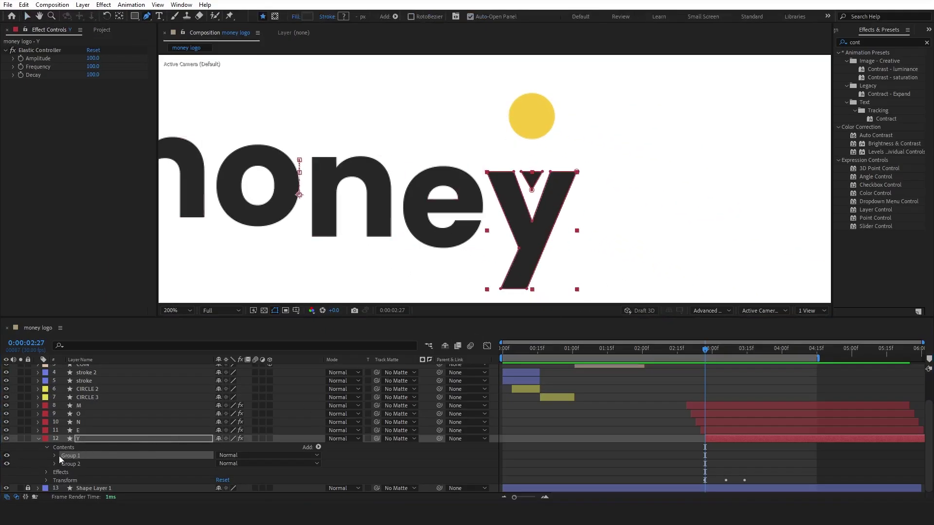
click(54, 455)
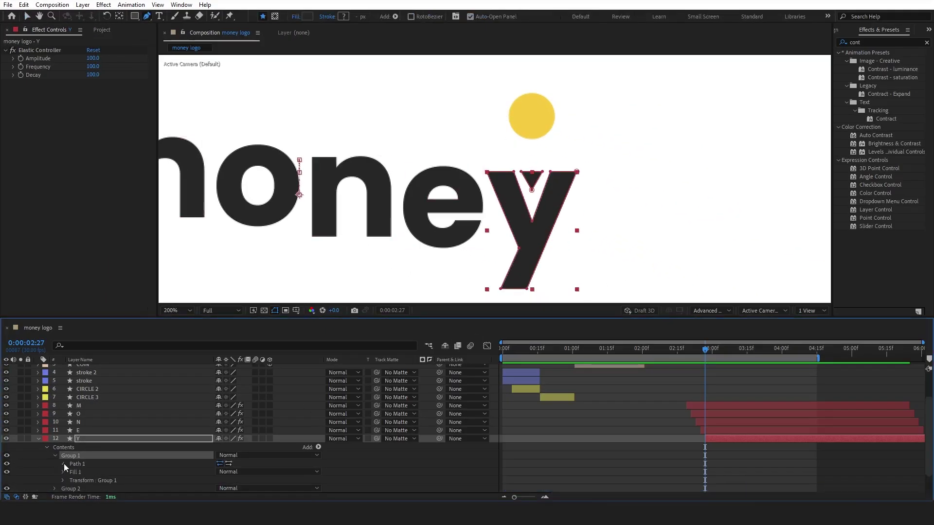
click(63, 464)
click(79, 472)
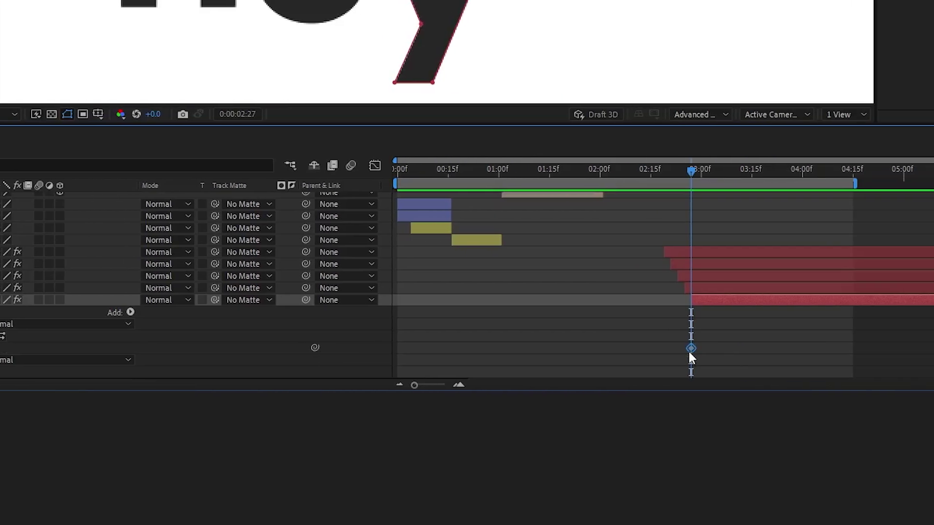
drag(691, 348, 721, 349)
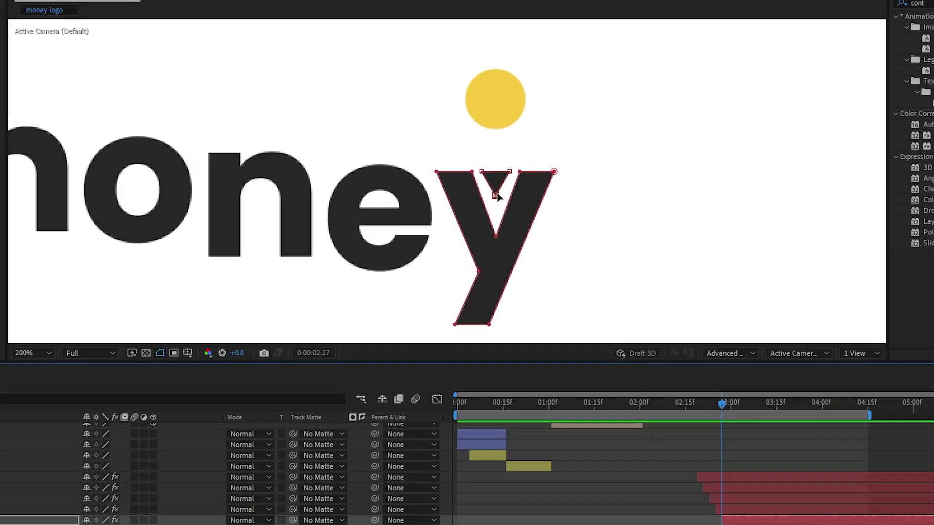
drag(495, 194, 497, 172)
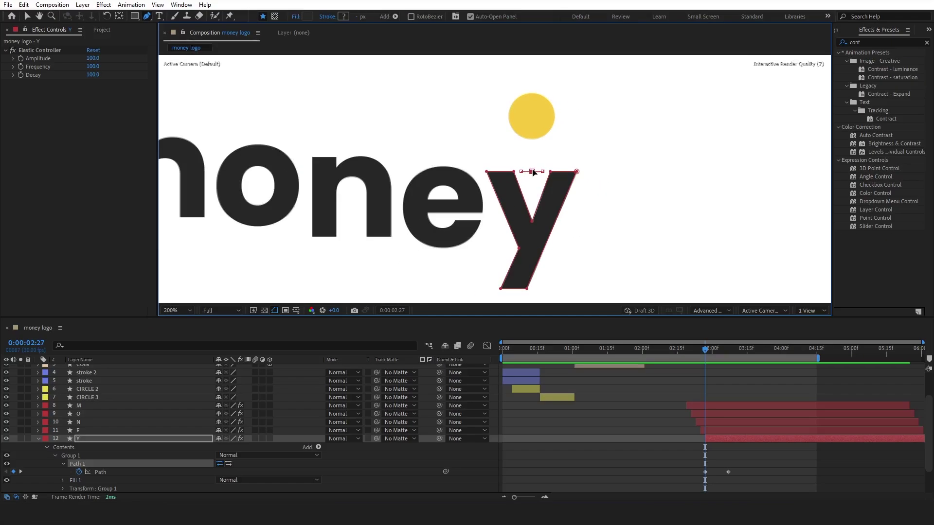
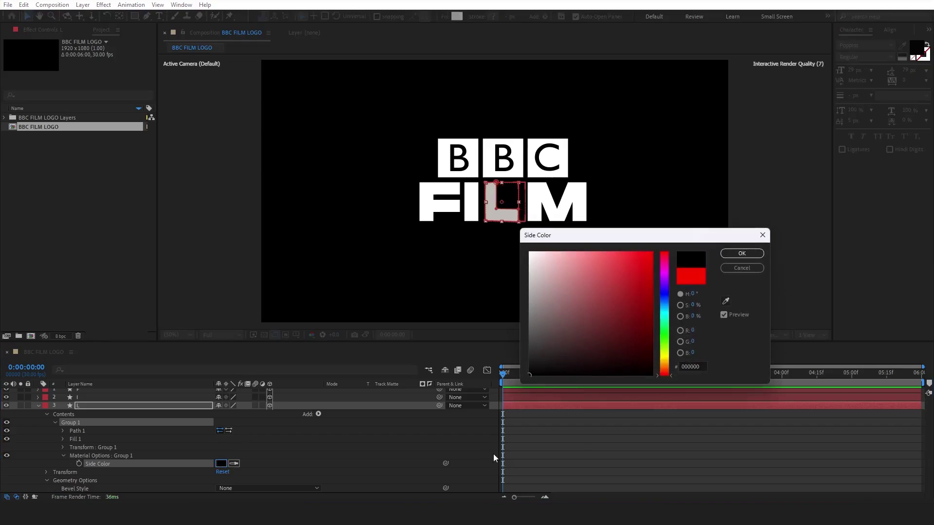
Step: Confirm 000000 as the side color of the L layer's Group 1 and set the layer's Y orientation to 0°
click(742, 254)
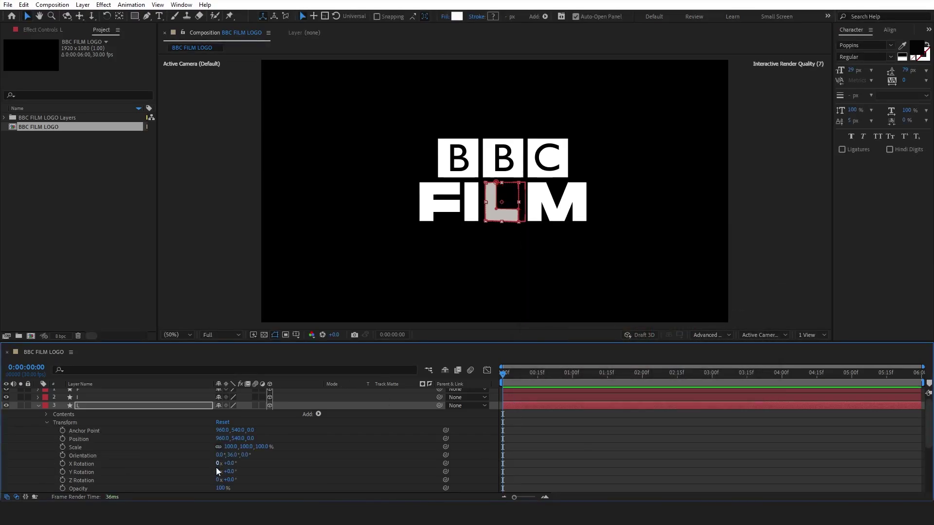
drag(228, 455, 233, 455)
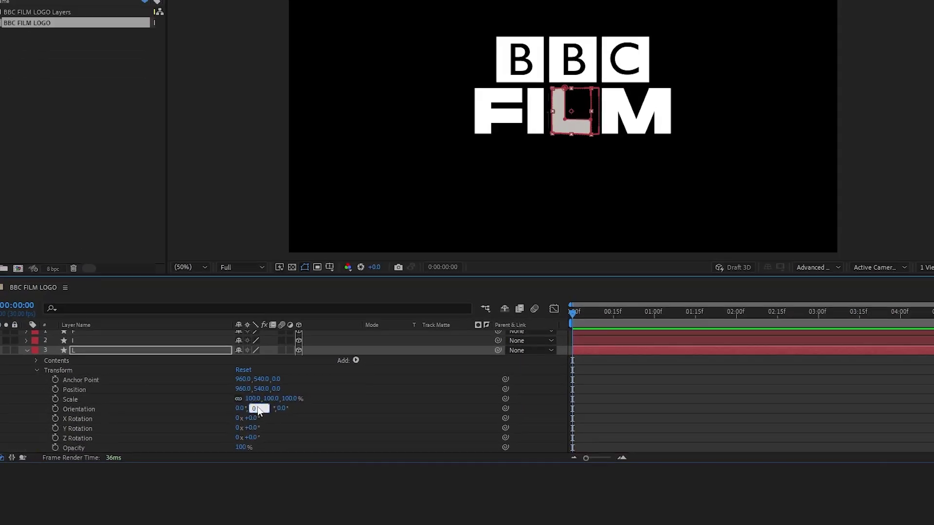
key(Return)
click(48, 421)
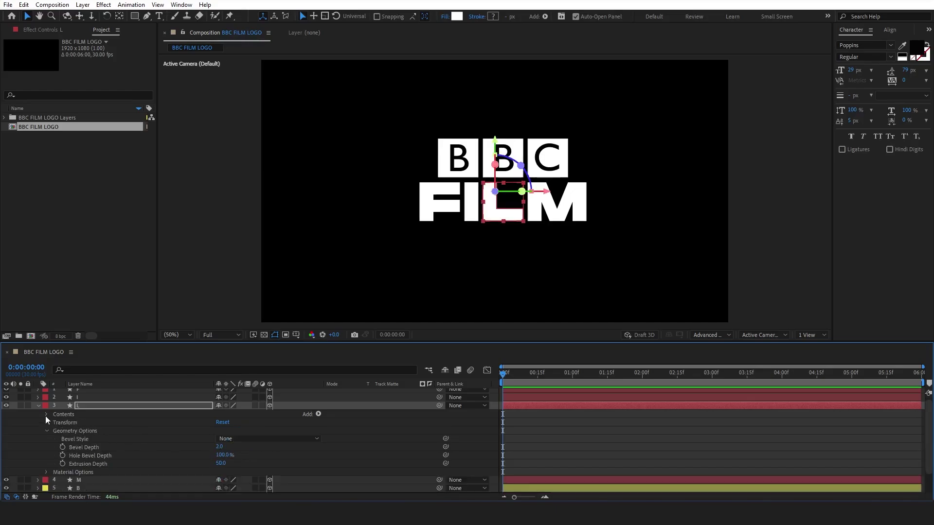
click(38, 408)
Step: Raise the F layer's Extrusion Depth to about 321 and increase the L layer's Extrusion Depth by a similar amount
drag(220, 450, 560, 438)
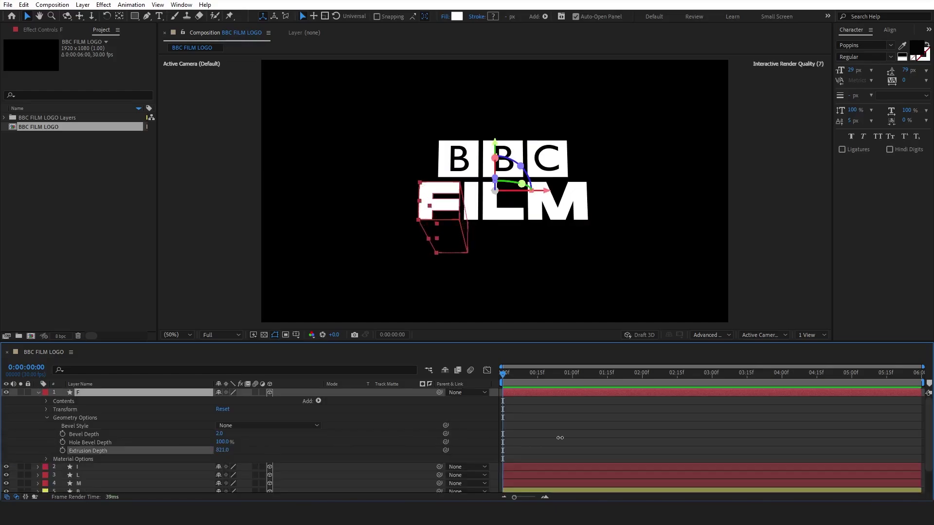
click(38, 393)
click(73, 409)
click(38, 409)
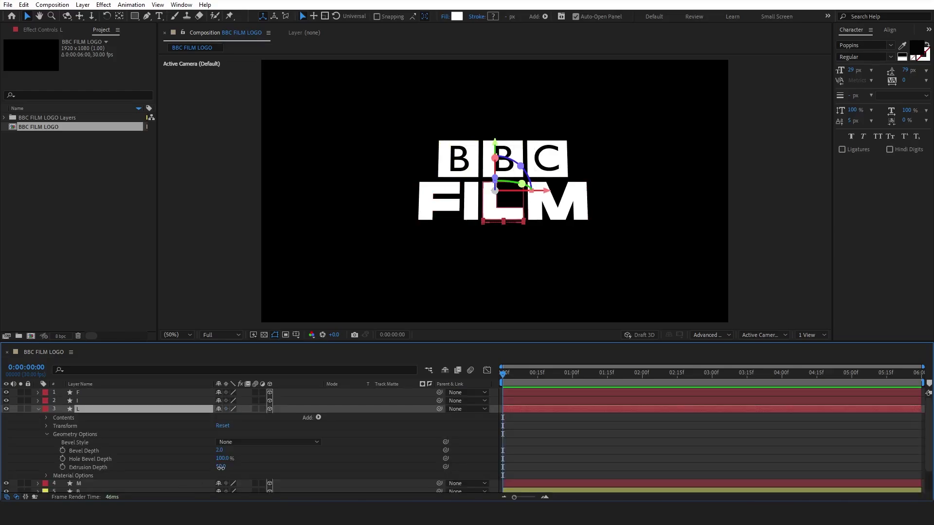
drag(220, 466, 575, 440)
click(38, 409)
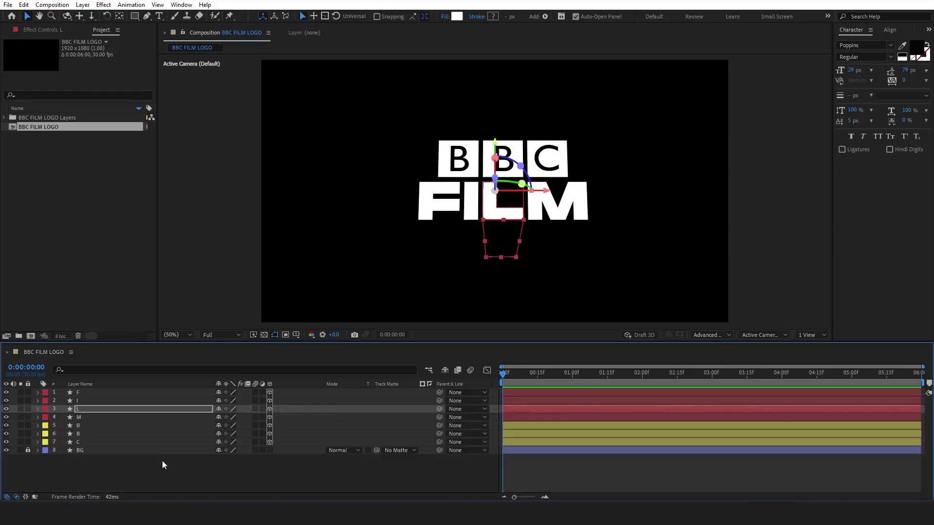
Step: Add a null object and parent all the letter layers from F to C to it
right_click(162, 460)
mouse_move(194, 356)
click(311, 414)
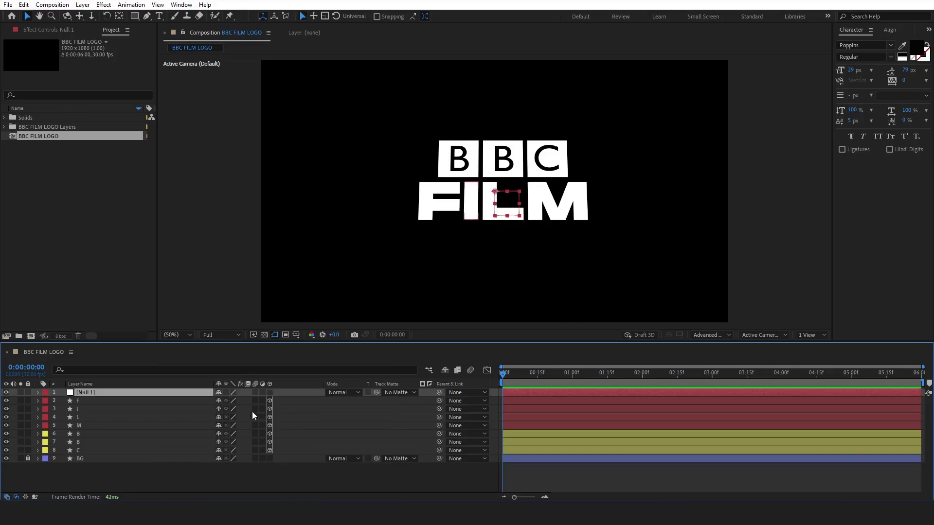
click(110, 402)
shift+click(93, 450)
drag(440, 400, 120, 392)
Step: Make the null 3D, keyframe its Orientation, X Rotation and Z Rotation, and move these keyframes to about 0:00:02:01
click(38, 393)
click(47, 401)
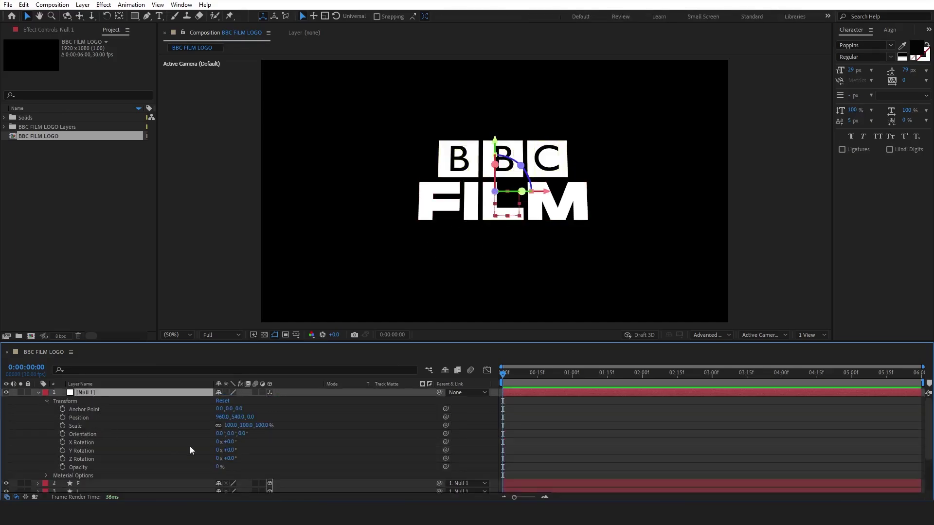
key(alt+shift+r)
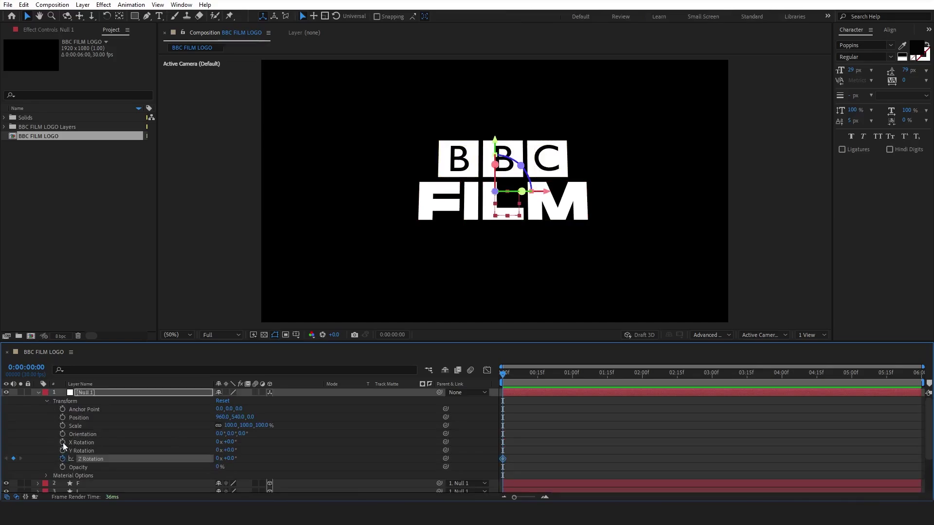
click(63, 441)
click(63, 434)
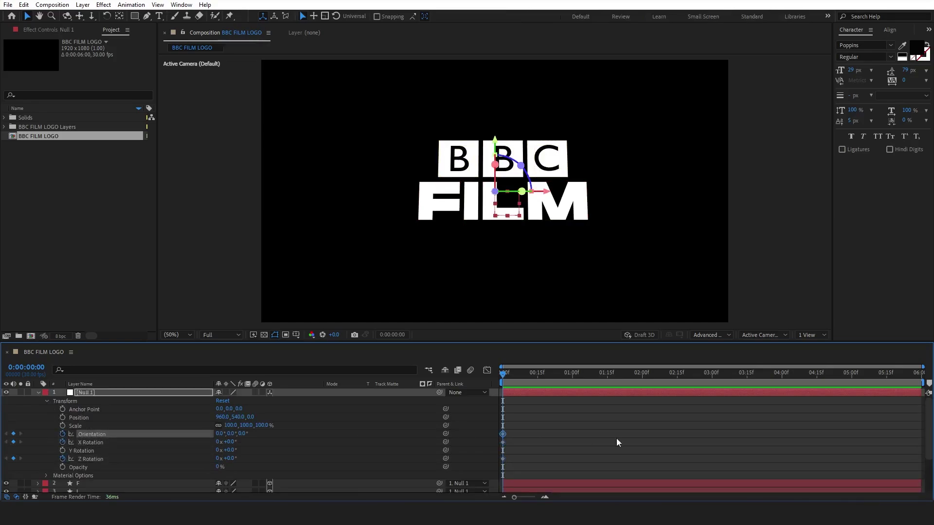
drag(519, 469, 643, 441)
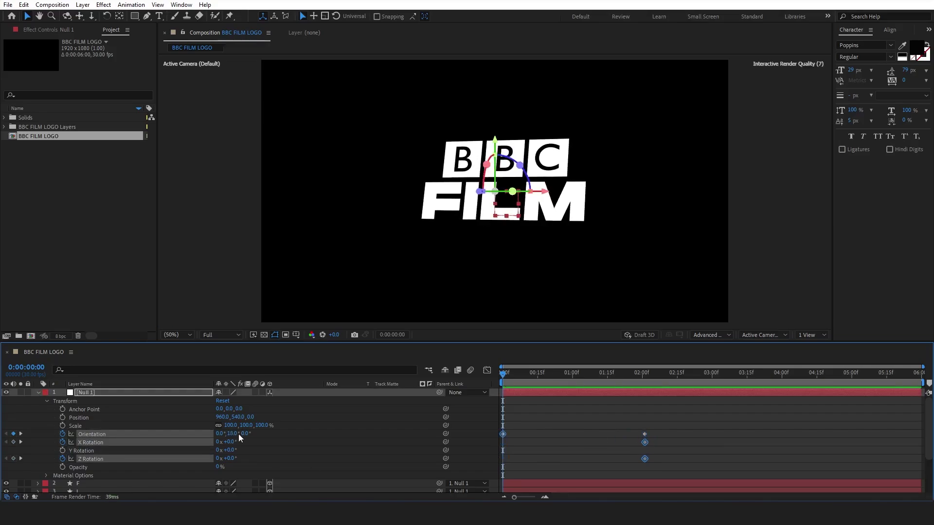
Step: At 0:00:00:00 set the null's Z orientation to 12°, X Rotation to -86° and Z Rotation to -68°, and ease all its keyframes
mouse_move(229, 447)
mouse_down()
mouse_move(191, 447)
mouse_move(197, 458)
mouse_move(249, 434)
mouse_move(228, 444)
mouse_move(239, 434)
mouse_move(229, 460)
mouse_up()
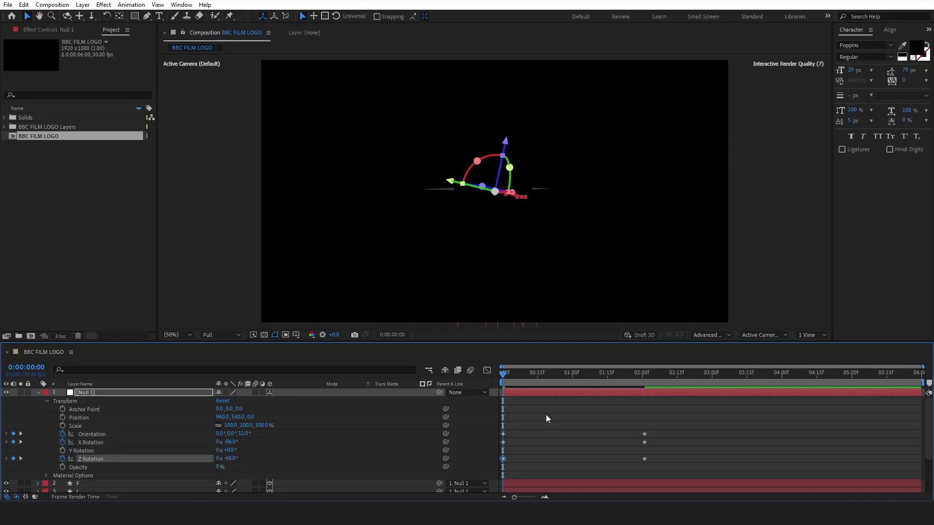
drag(666, 471, 501, 419)
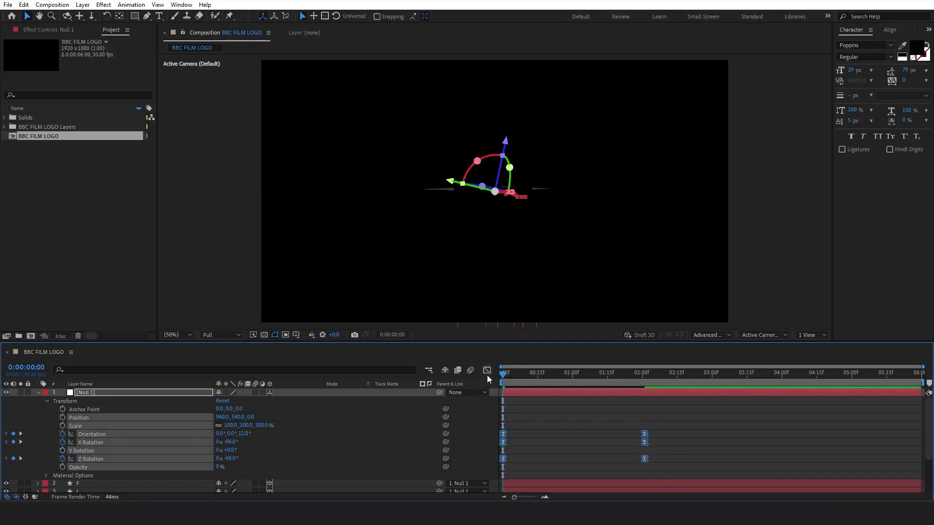
click(38, 392)
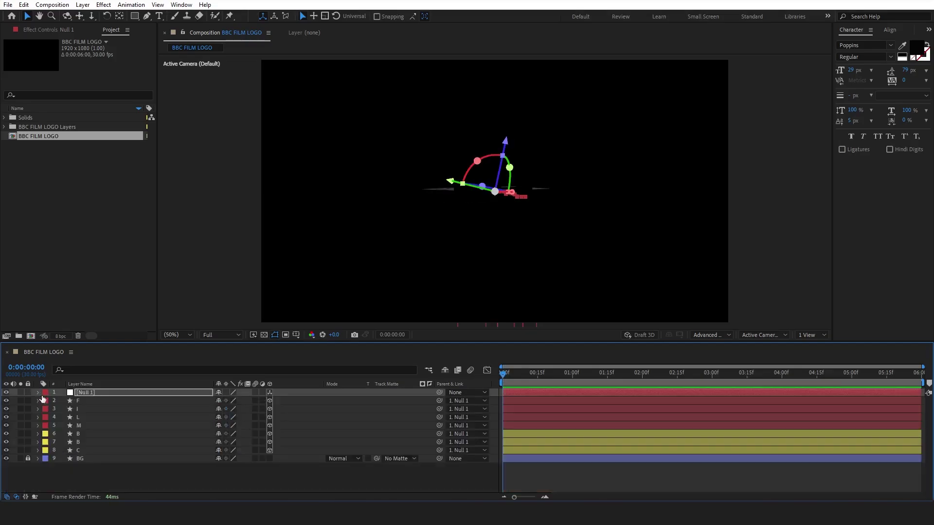
Step: Keyframe the F layer's Position at about 0:00:02:02, and at 0:00:00:00 set Z to -170.5 and shift the letter further up
click(43, 401)
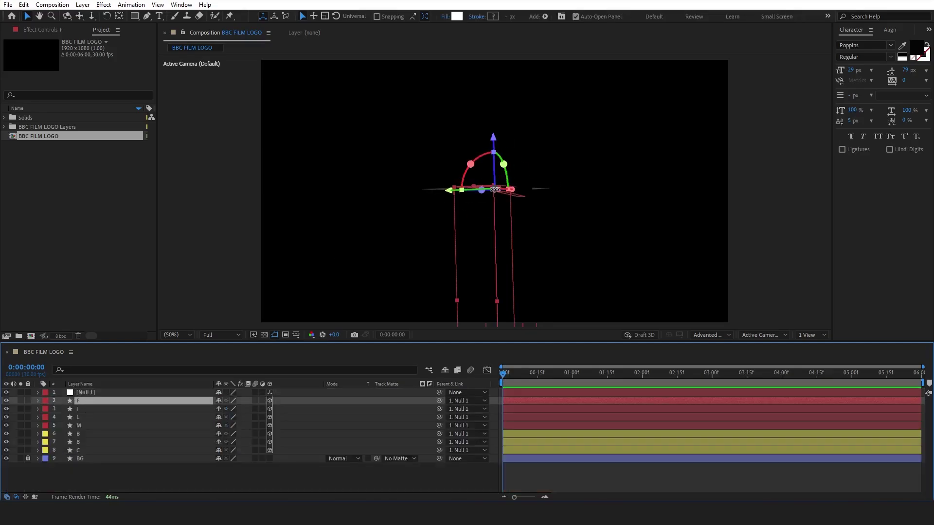
click(38, 401)
click(62, 433)
drag(504, 434, 647, 434)
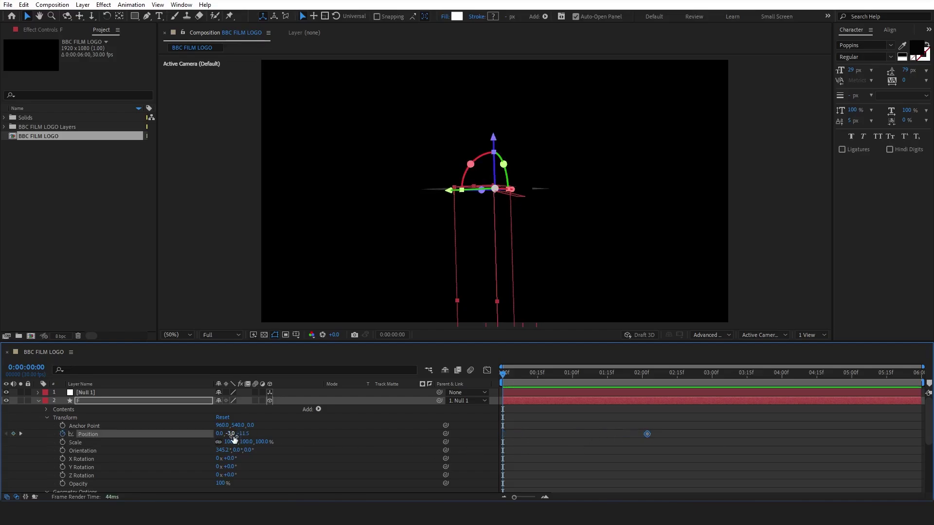
drag(234, 437, 170, 446)
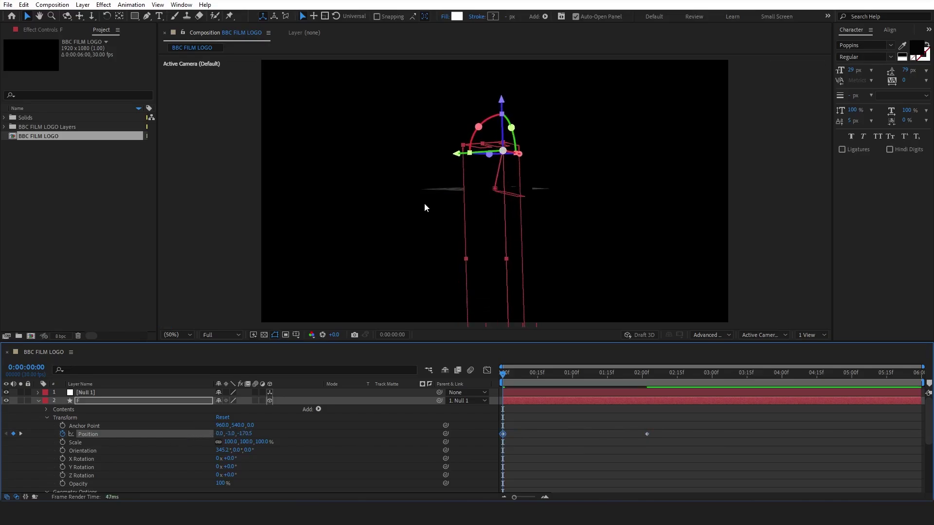
drag(502, 146, 493, 90)
click(39, 400)
Step: Animate the L layer's Position and move the end Position keyframes of F and L to about 0:00:04:02, in line with the null's
click(37, 419)
click(38, 417)
scroll(80, 439, down, 1)
click(83, 438)
key(ctrl+z)
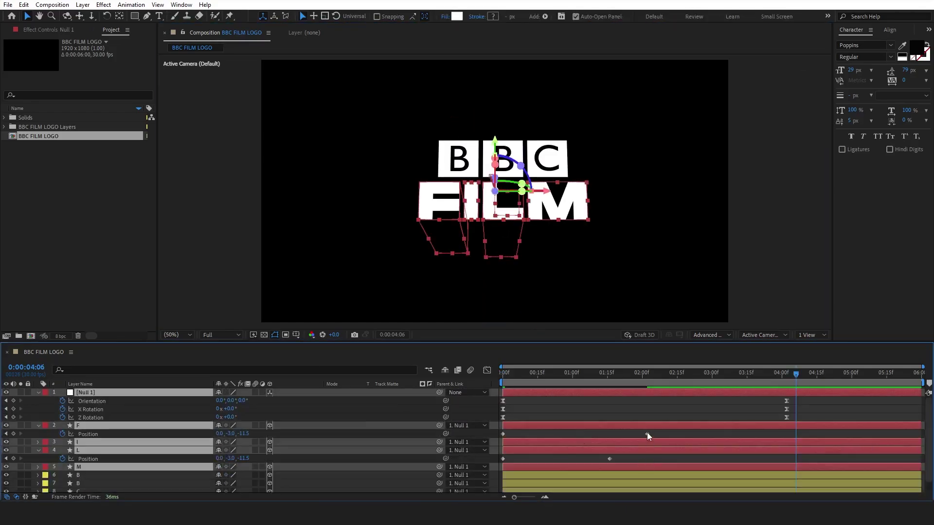
drag(646, 434, 787, 434)
drag(609, 458, 789, 459)
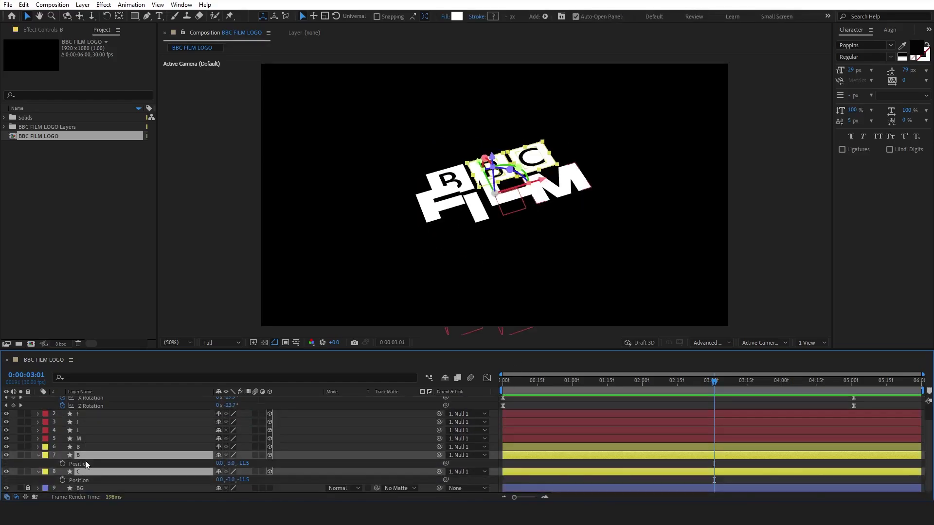
Step: Keyframe the second B and C layers' Position at about 0:00:05:01, offset them to X 140 at 0:00:00:00, and preview the animation
click(63, 464)
drag(714, 463, 856, 465)
click(501, 386)
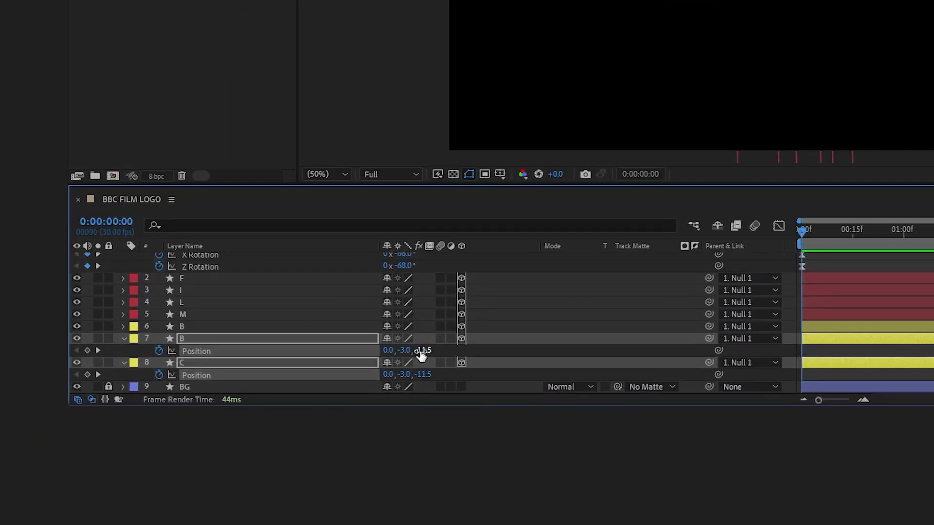
drag(425, 349, 499, 350)
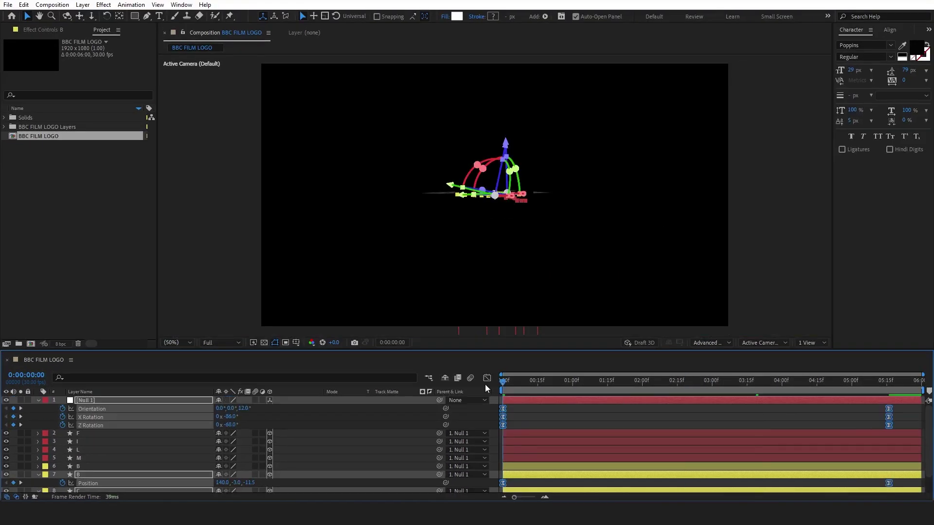
key(space)
key(space)
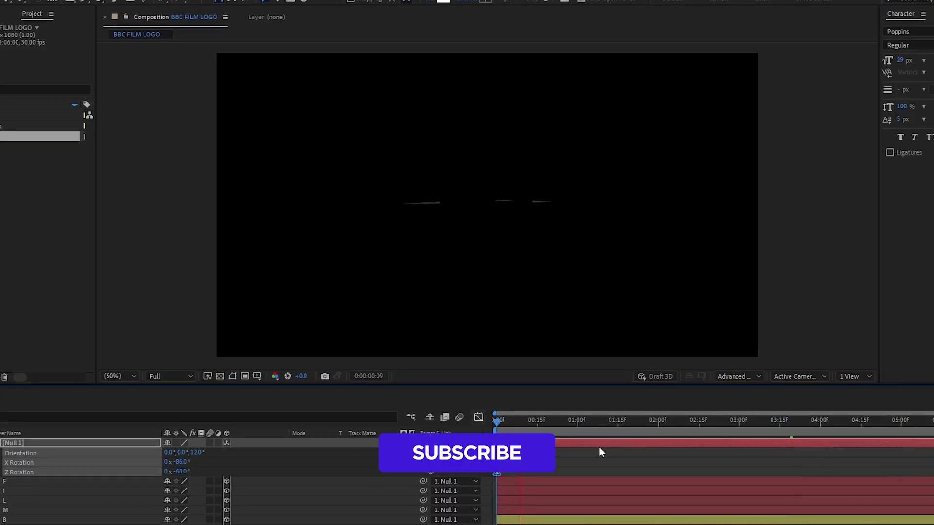